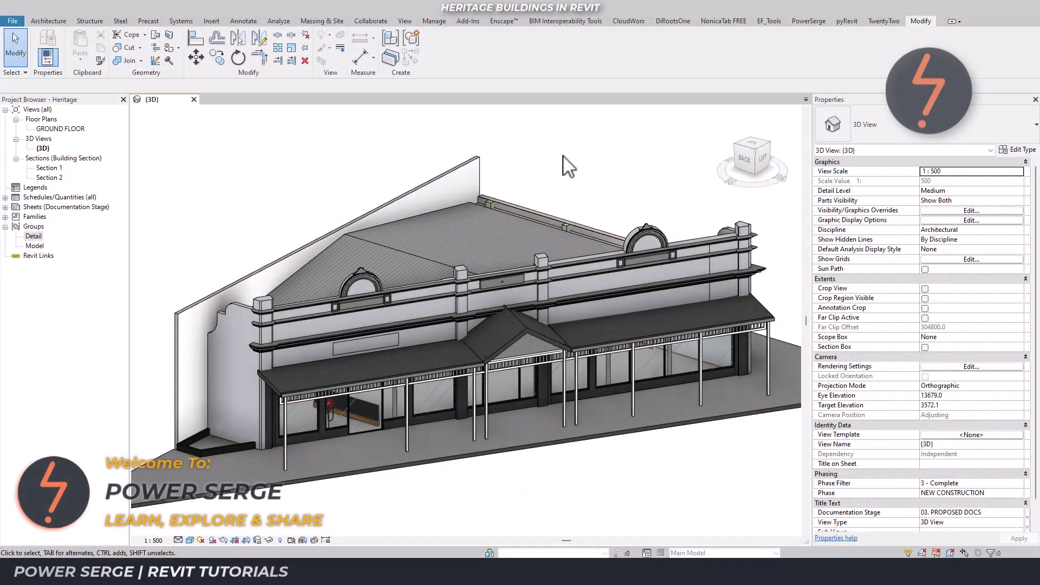
Step: Find and select all model in-place elements of the heritage building with Find Model InPlace Elements
left_click(650, 235)
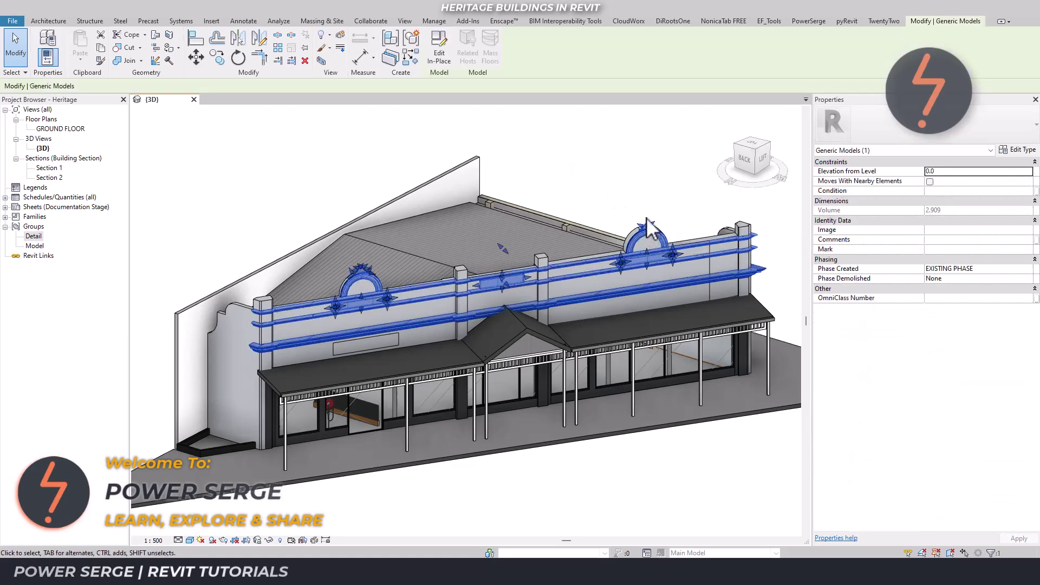
left_click(641, 186)
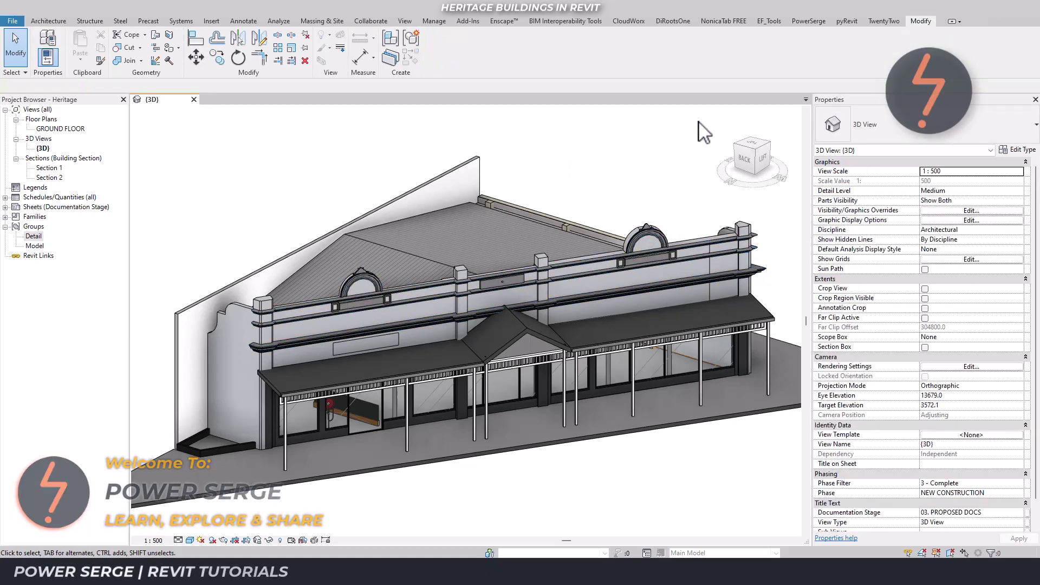
left_click(808, 21)
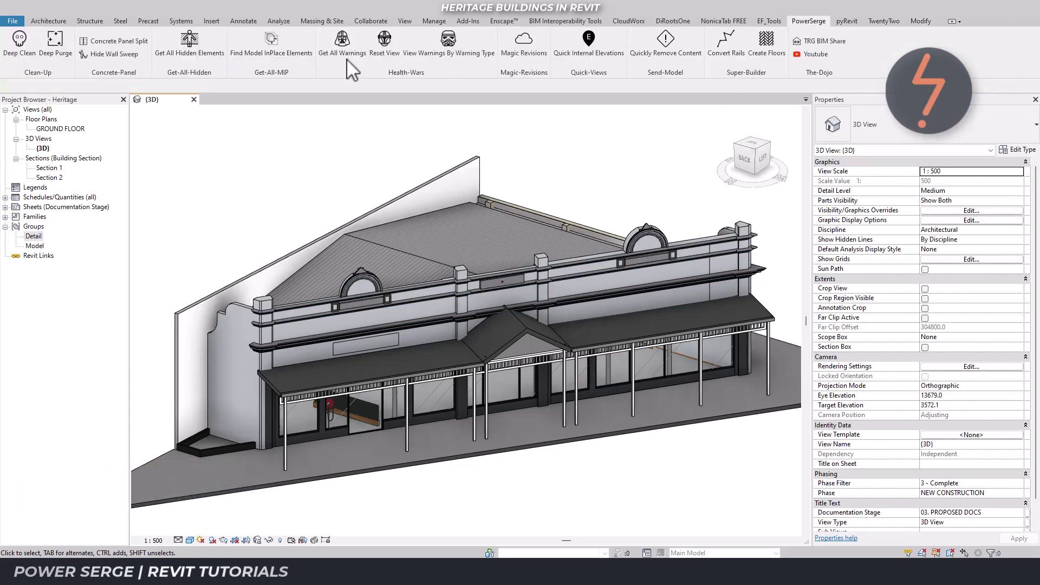
left_click(299, 74)
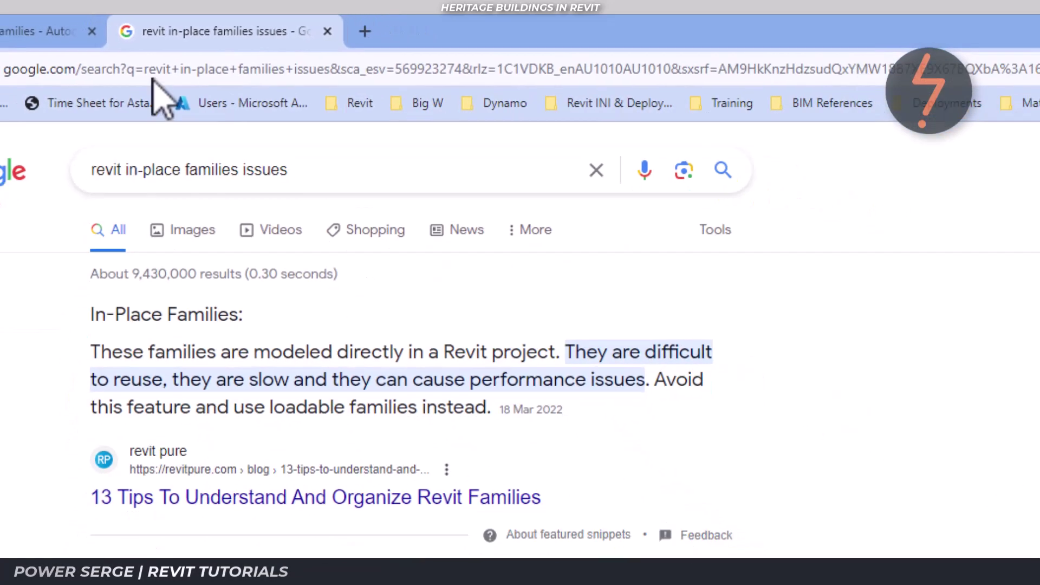
left_click(115, 31)
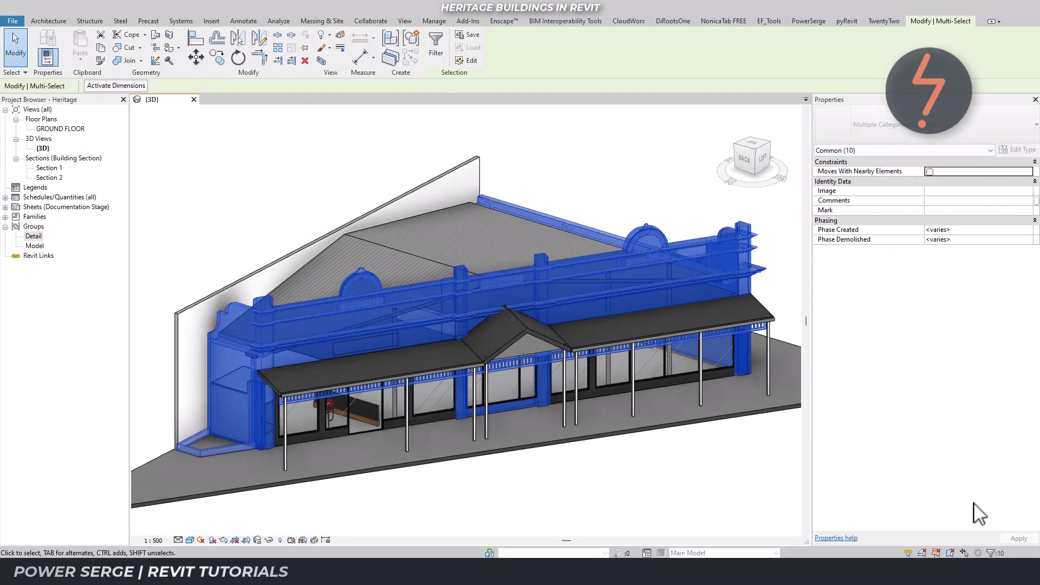
Step: Review the categories of the selected in-place elements in Filter, then list all categories of the current selection in OneFilter
left_click(991, 553)
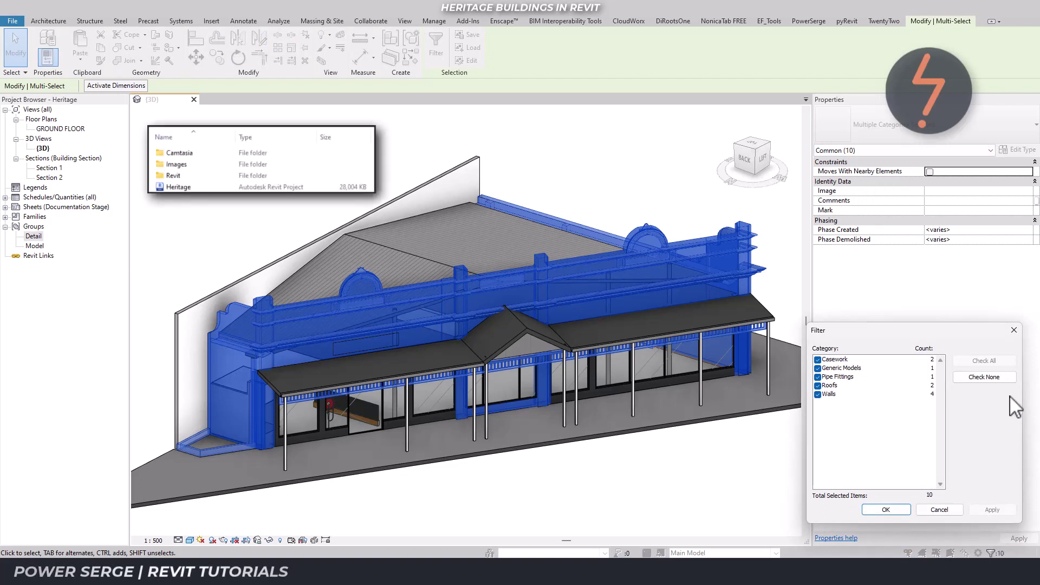
left_click(1014, 330)
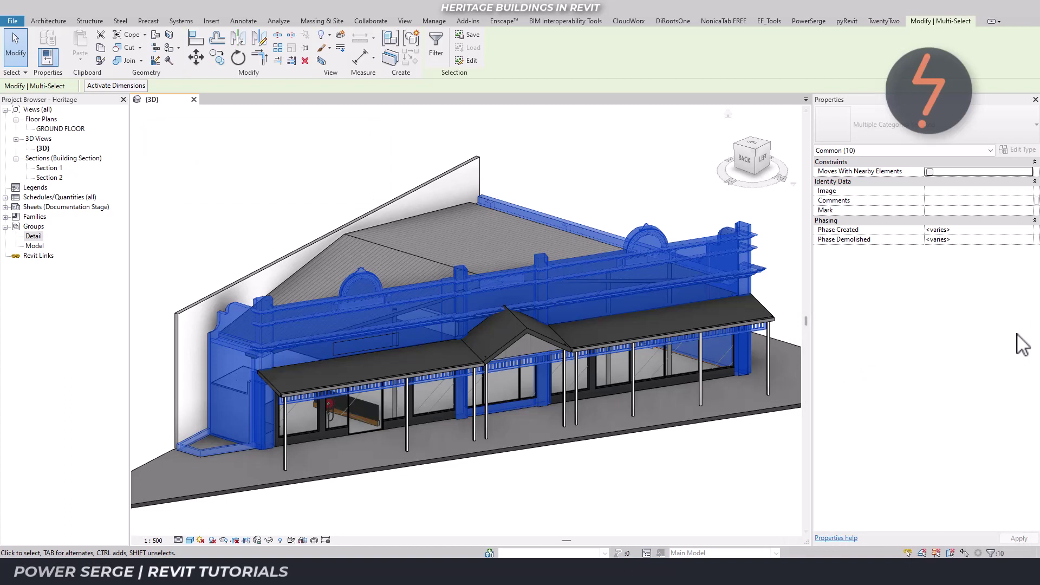
left_click(672, 21)
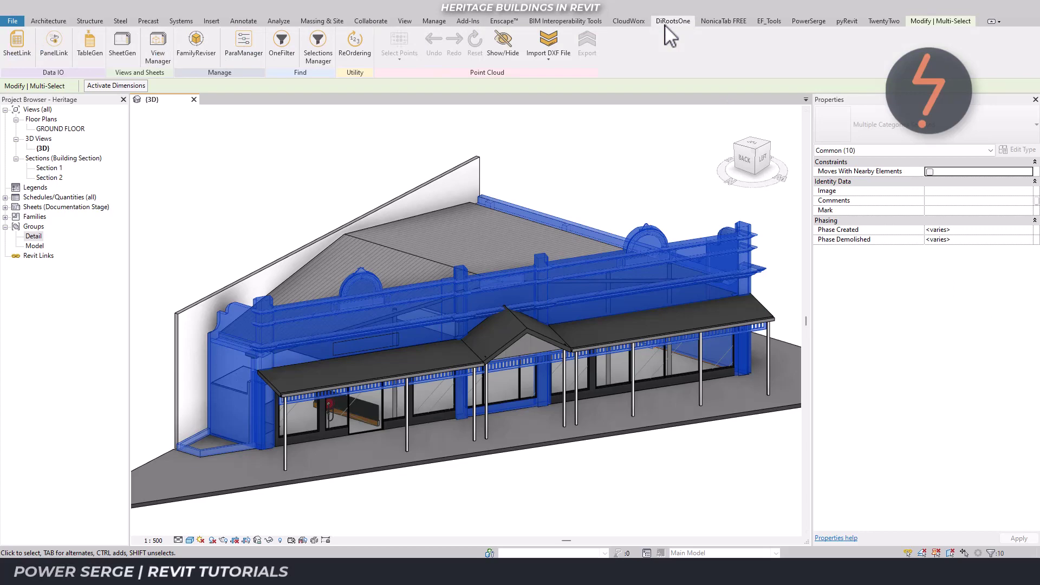
left_click(282, 59)
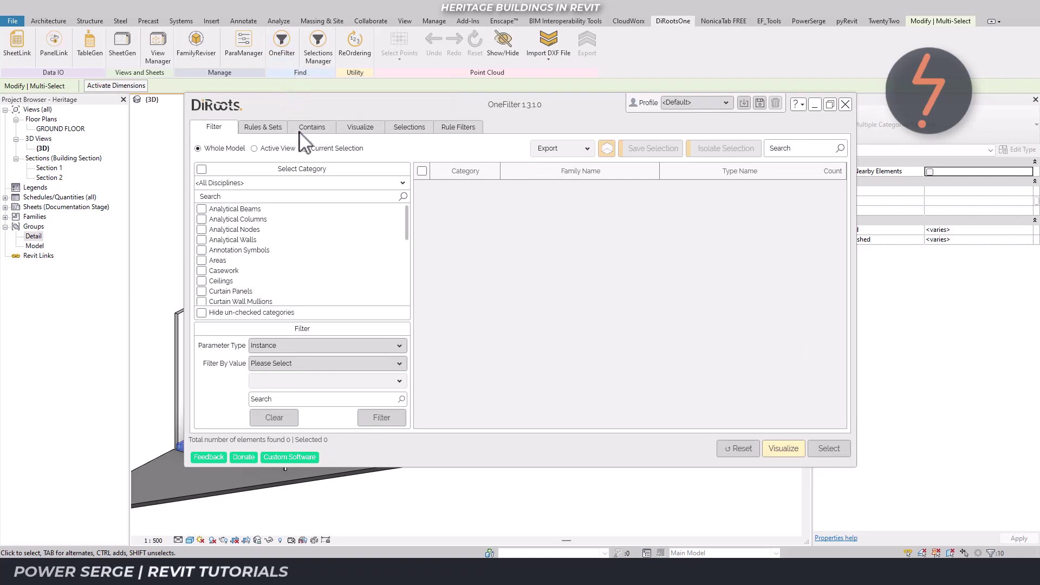
left_click(305, 148)
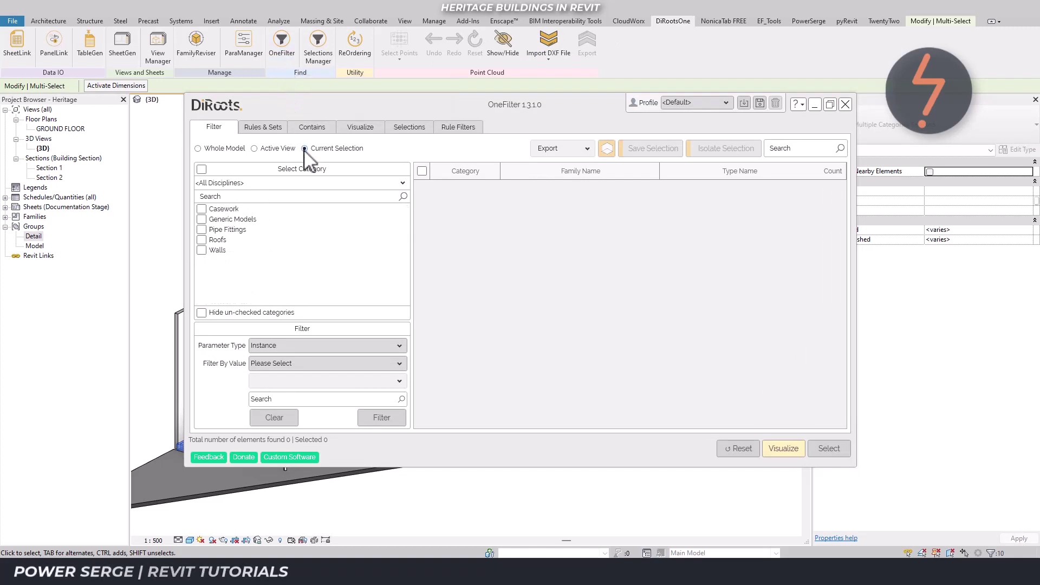
left_click(202, 169)
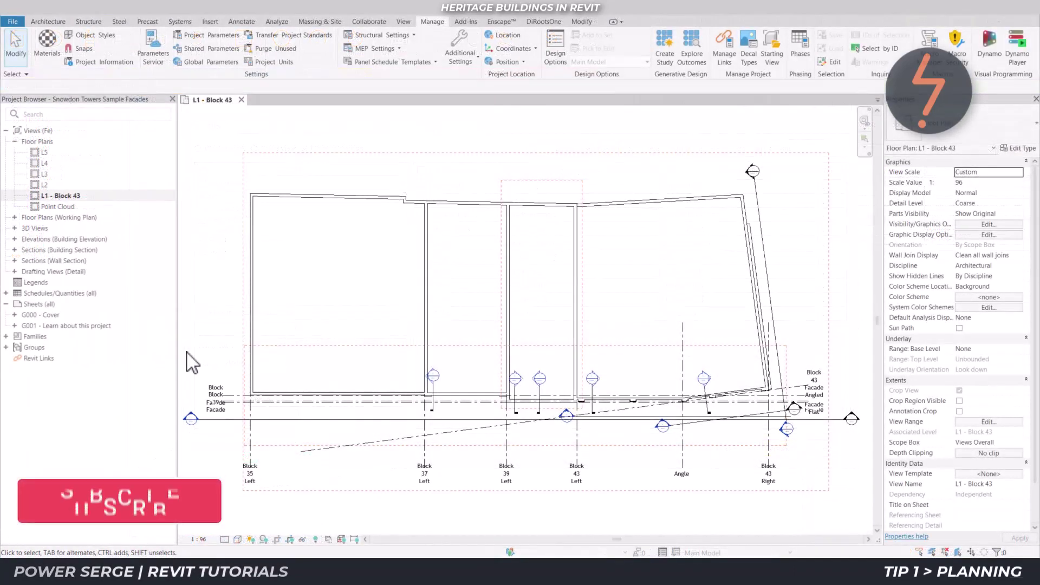
Step: From the L1 - Block 43 plan, go to the overall facade section, then view the WV_Elevation at Block 43 section
right_click(192, 417)
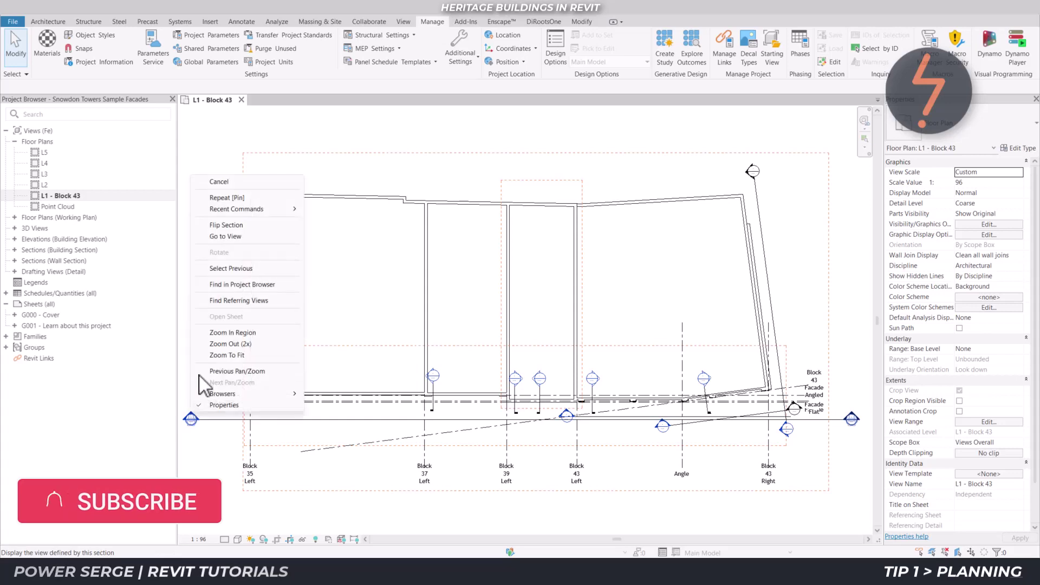
left_click(222, 236)
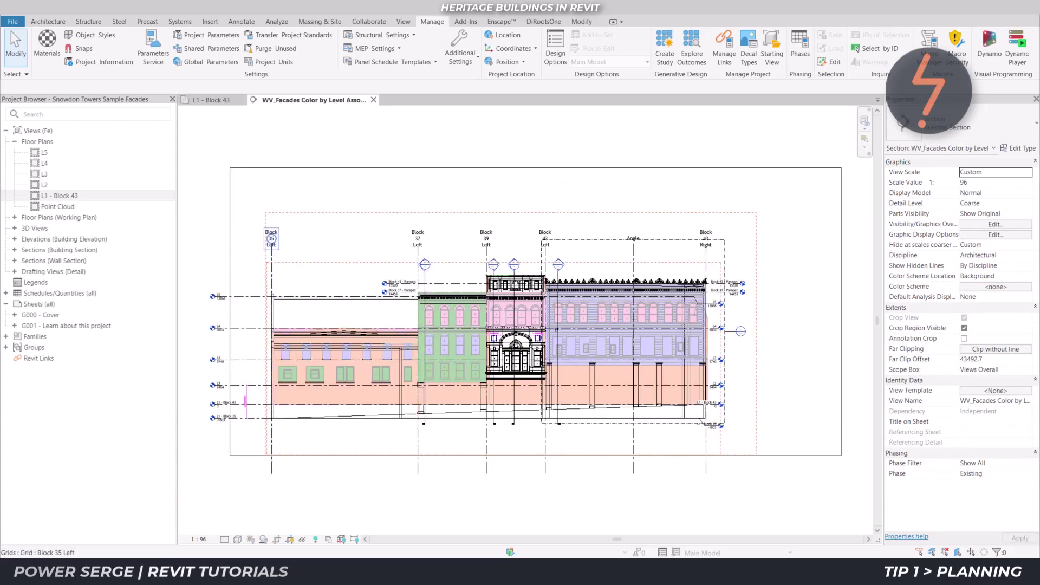
right_click(585, 240)
left_click(619, 302)
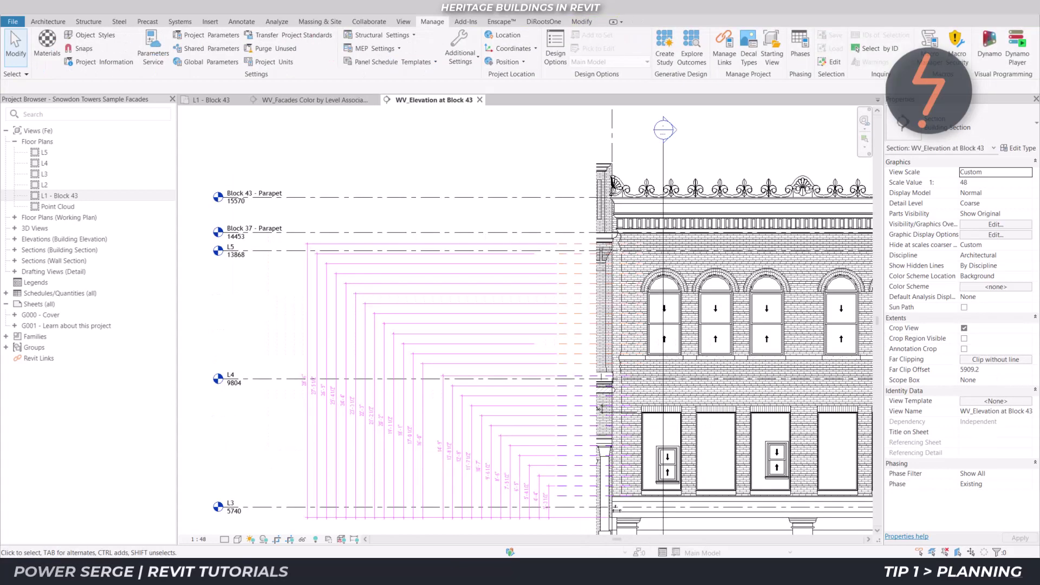
left_click_drag(222, 319, 515, 372)
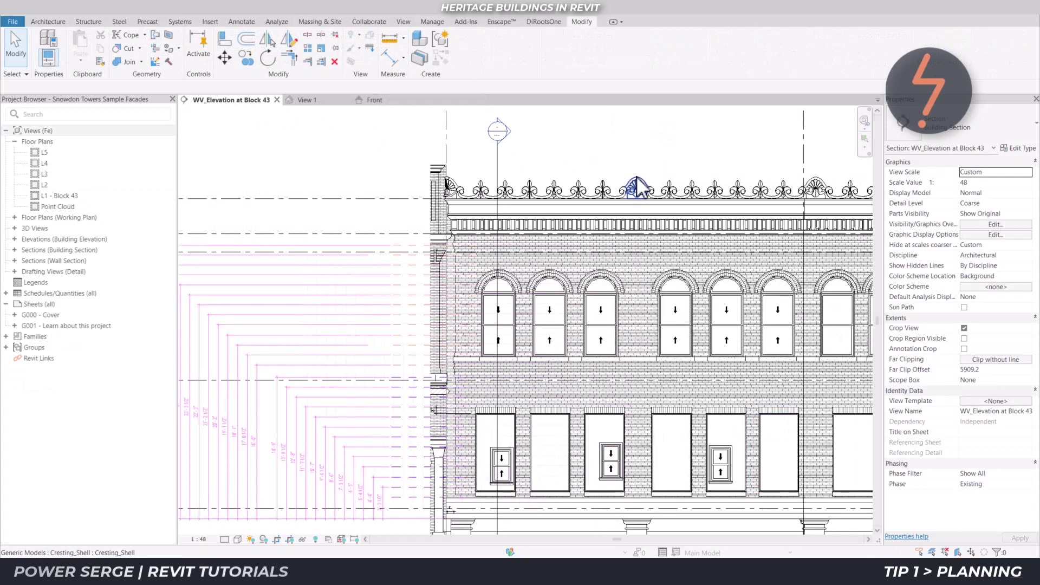
Step: Open the Cresting_Shell family on the Block 43 parapet for editing and examine its 3D and Front views
left_click(636, 176)
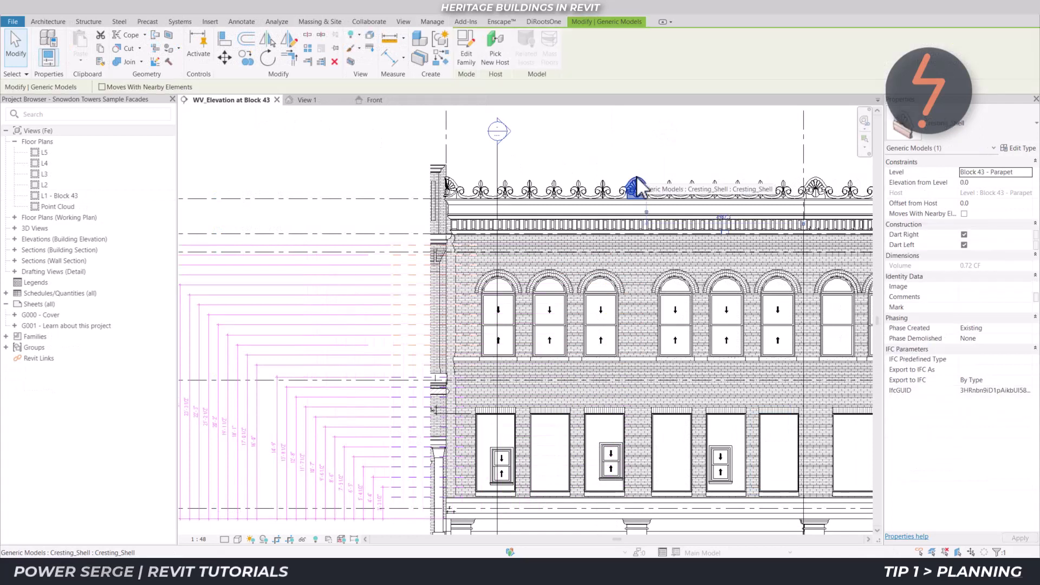
left_click(461, 67)
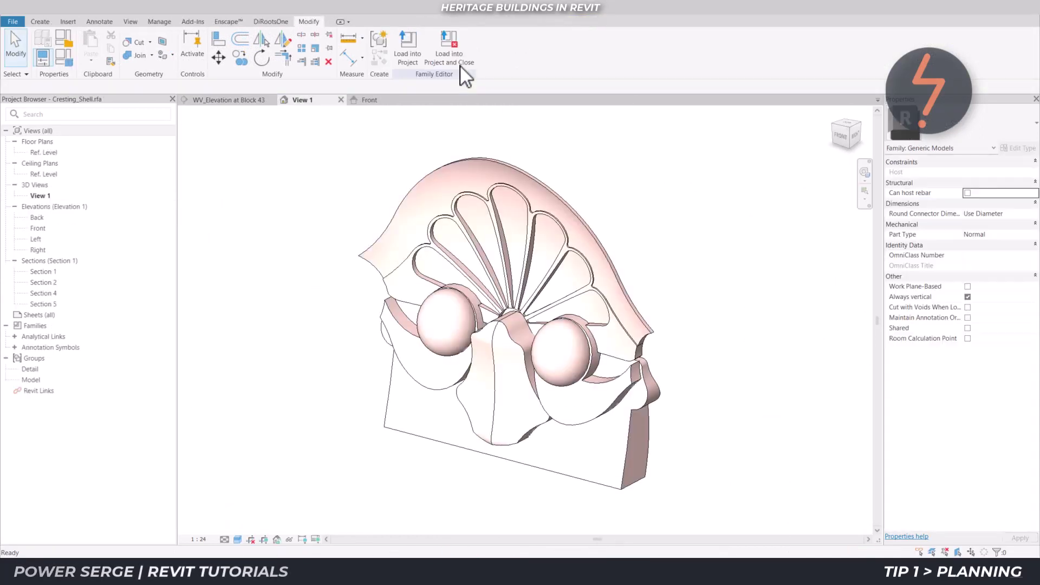
left_click(373, 100)
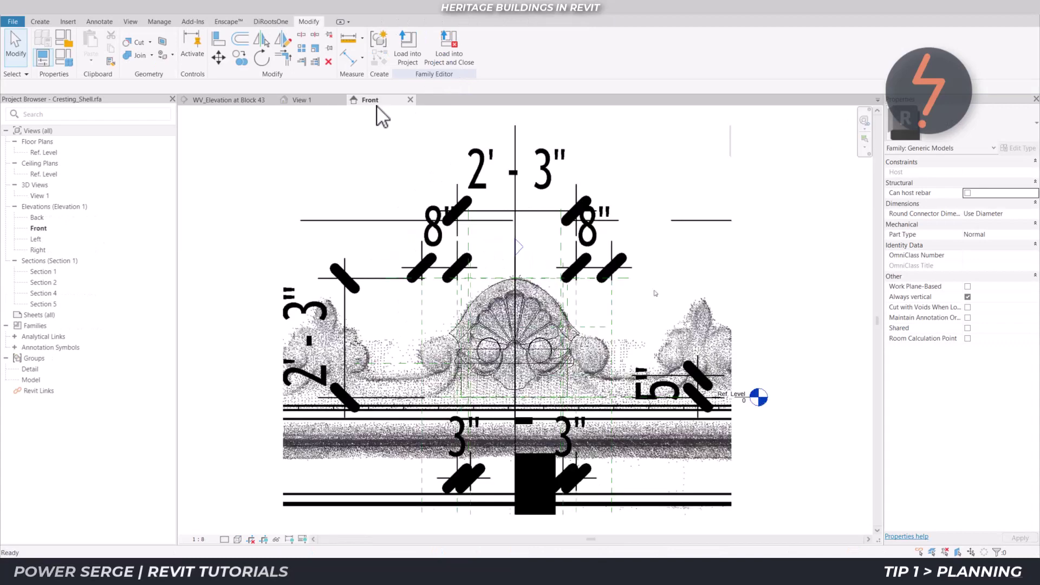
left_click(489, 285)
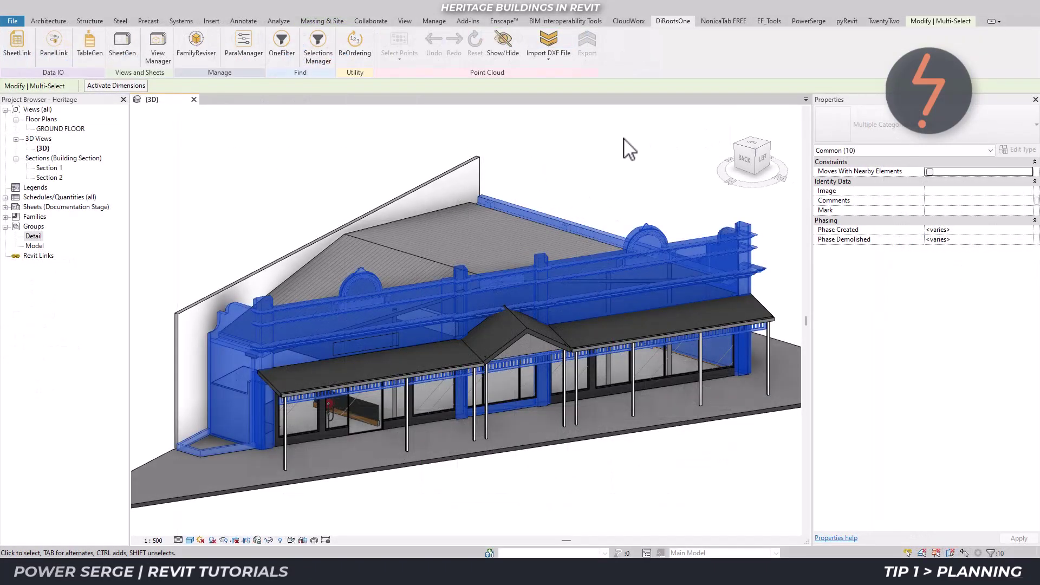
Step: Edit the in-place facade mouldings and delete the right arch's crest profile from the crest extrusion sketch
key("Escape")
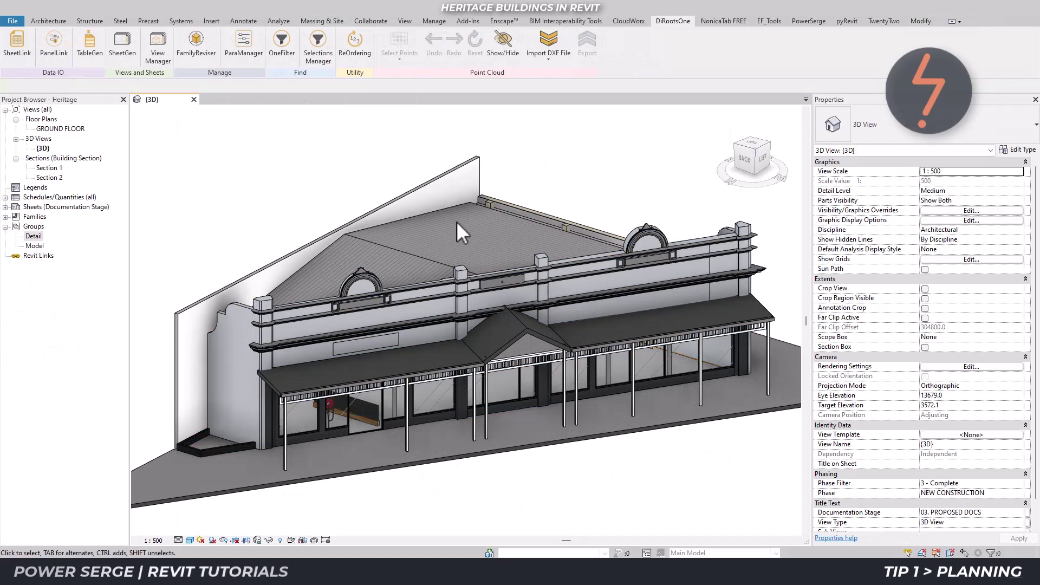
left_click(364, 268)
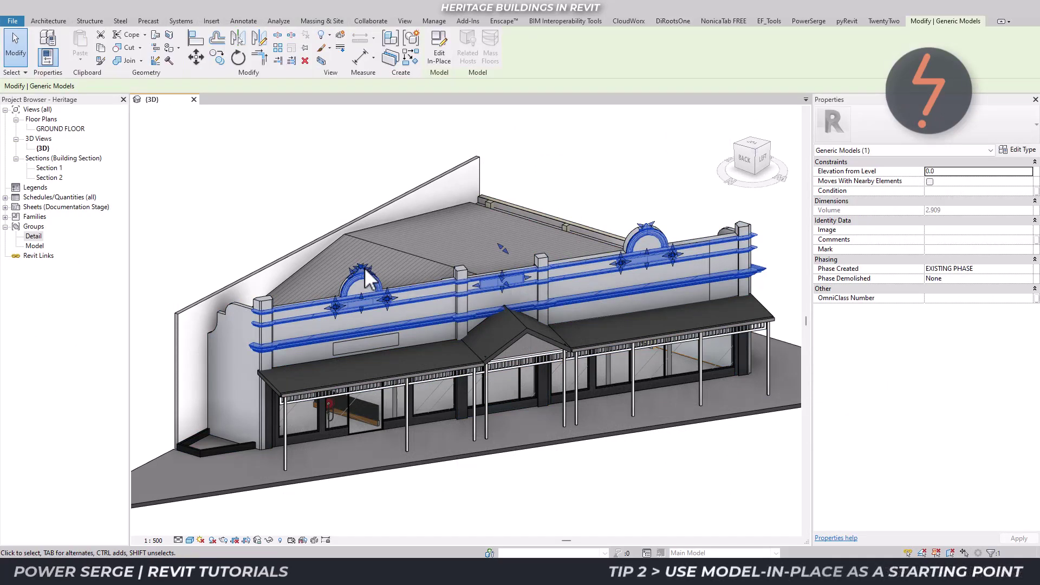
left_click(440, 54)
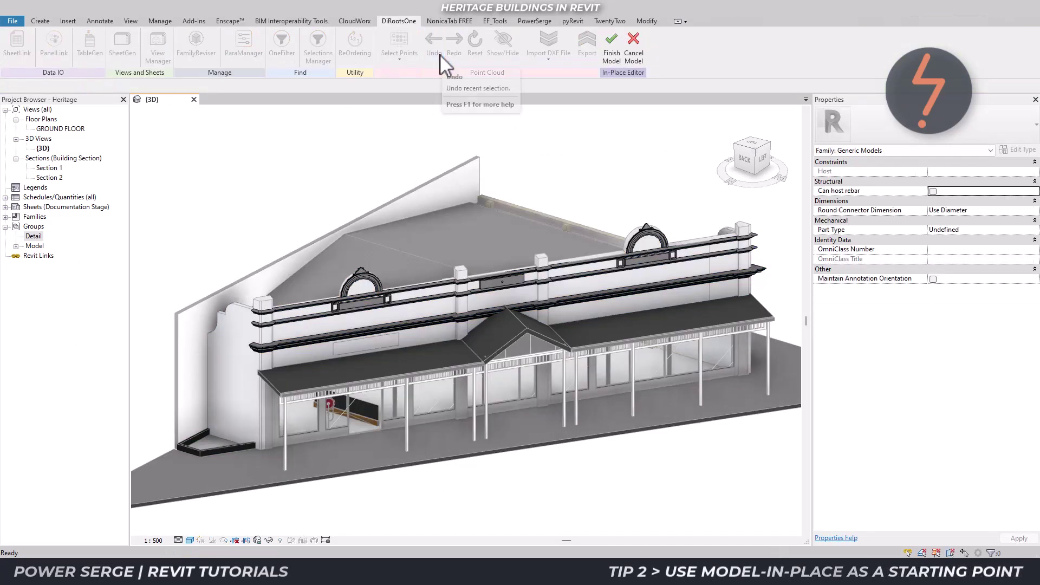
left_click(364, 270)
left_click(385, 58)
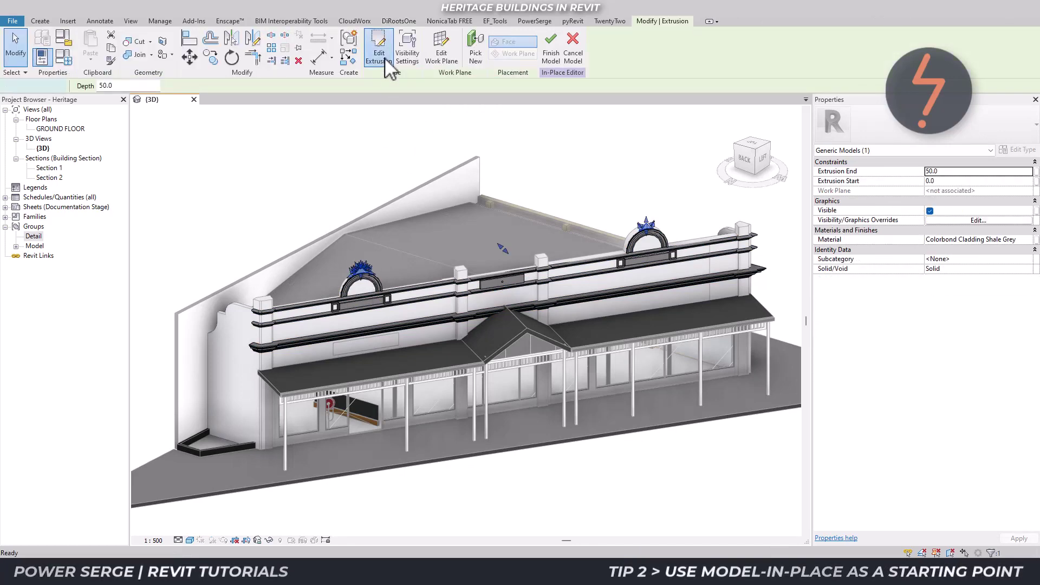
left_click_drag(581, 157, 675, 247)
key("Delete")
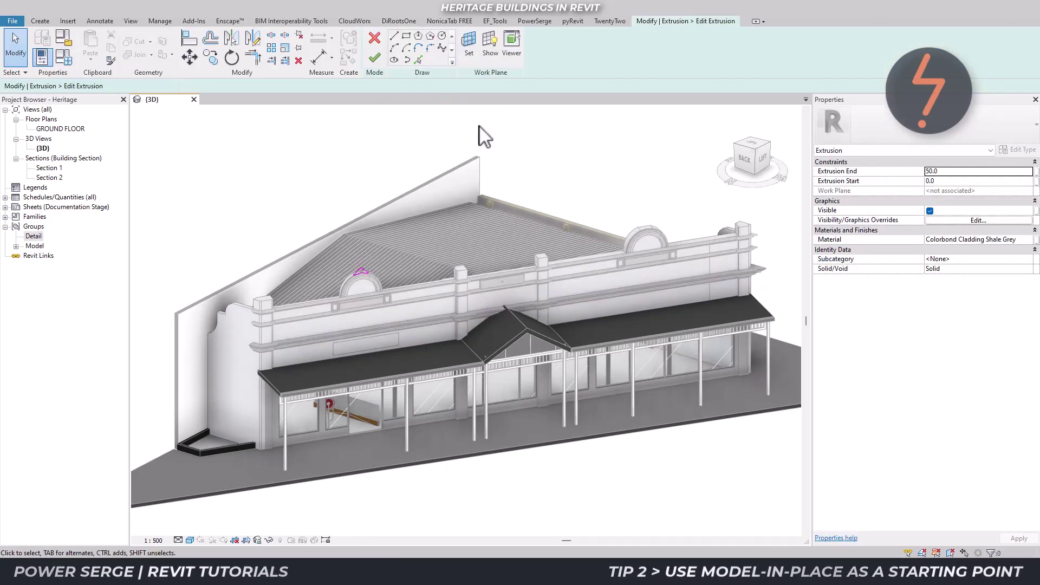
left_click(372, 58)
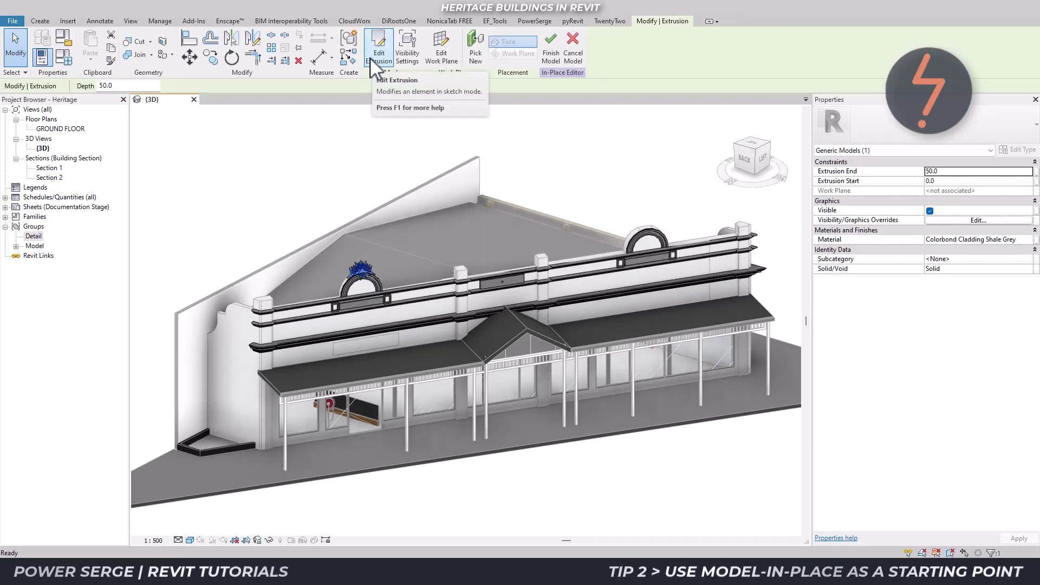
Step: Edit the base panel extrusion sketch so that only the profiles below the left arch remain
left_click(339, 311)
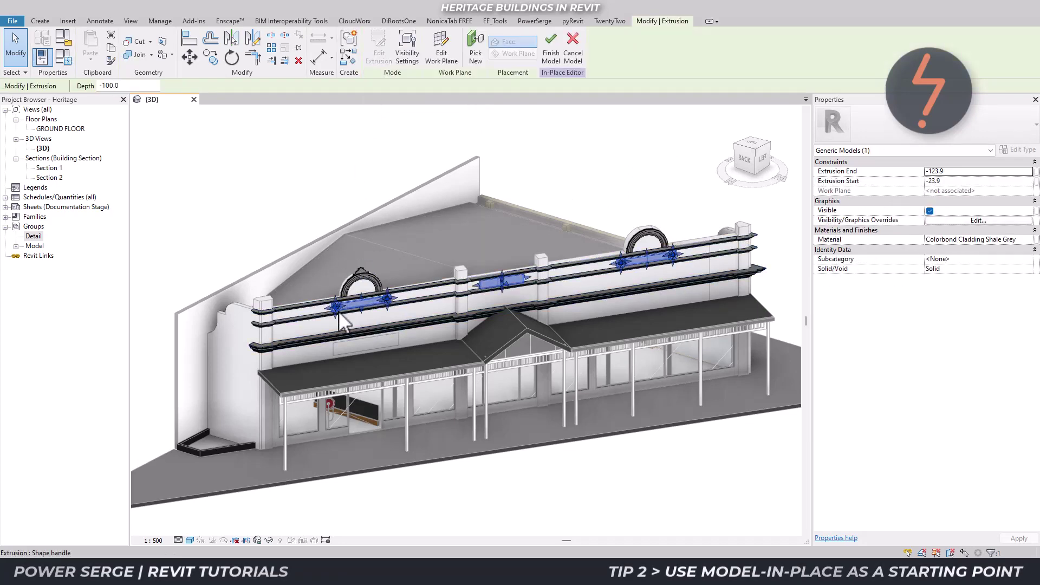
left_click(378, 47)
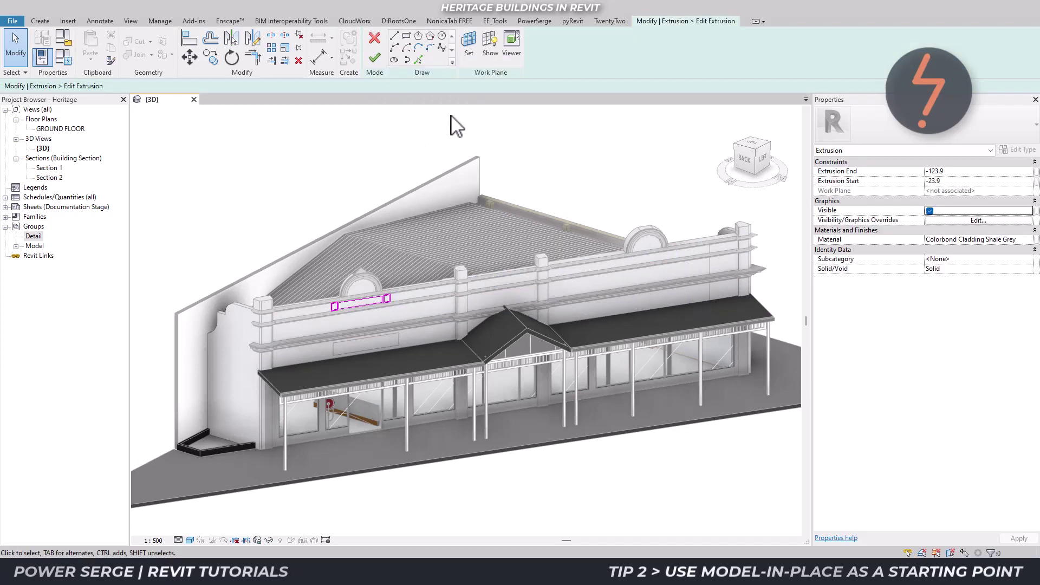
left_click(373, 57)
key("Escape")
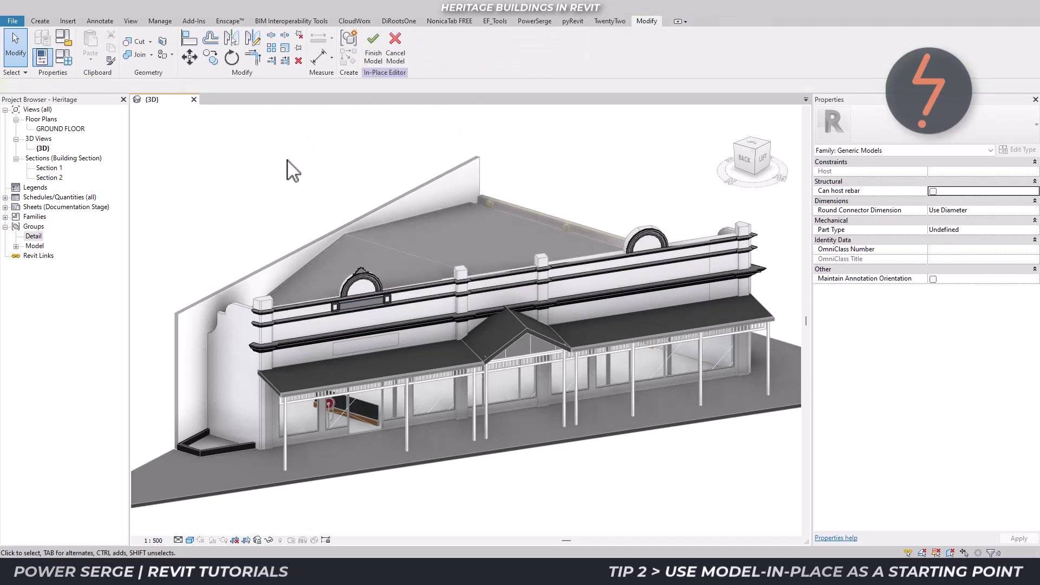
Step: Create a model group named Group 1 from the left arch, its crest and base panel, excluding the horizontal mouldings
left_click_drag(286, 159, 423, 322)
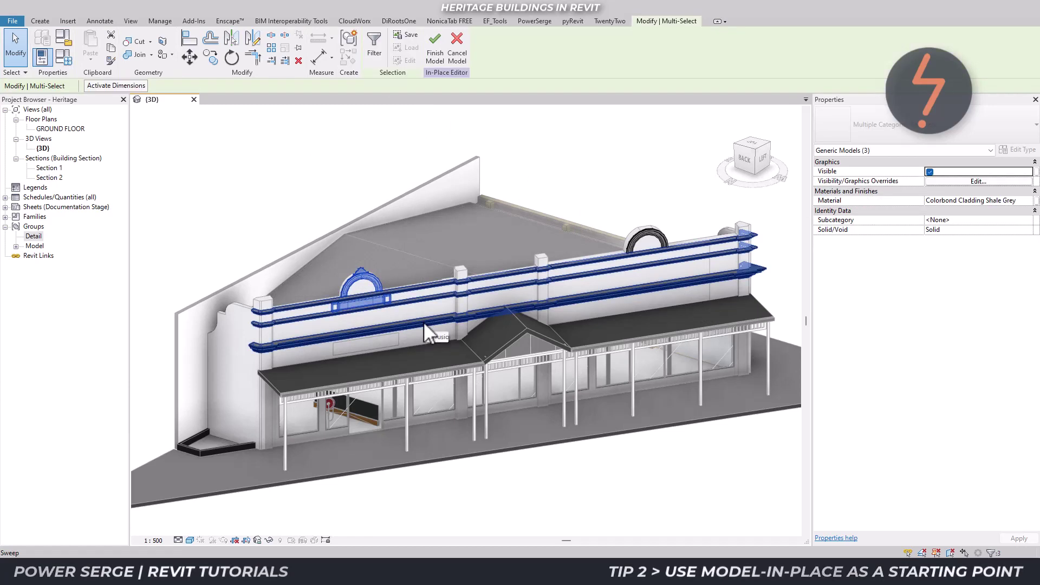
left_click(418, 303, "shift")
left_click(350, 40)
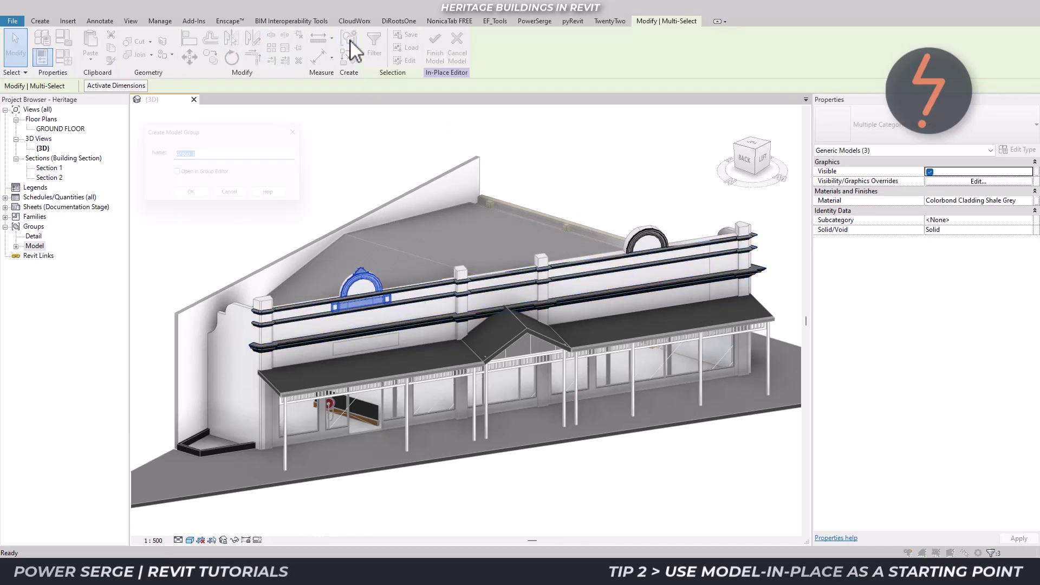
left_click(200, 201)
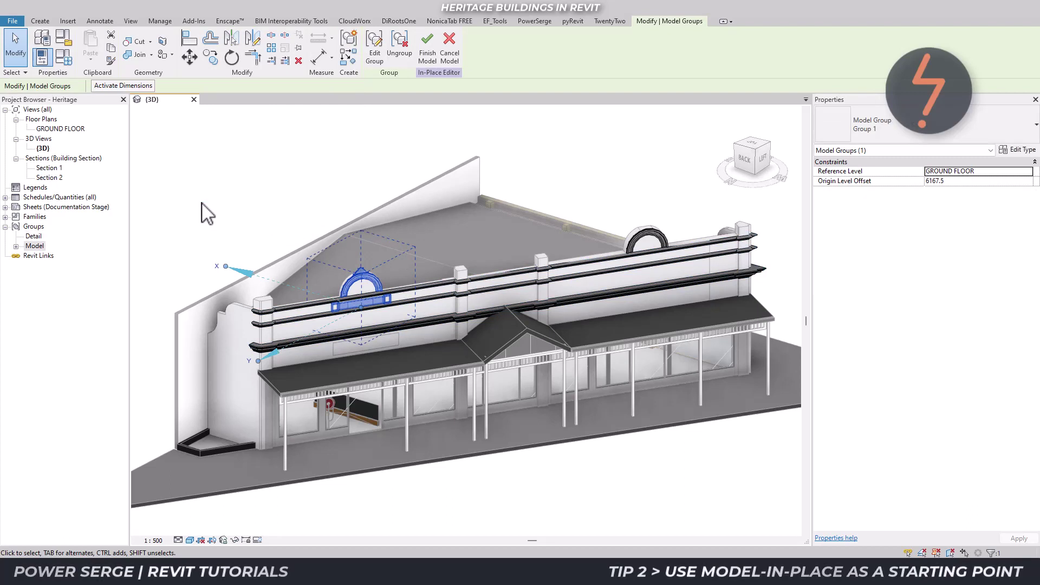
Step: Save the selected Group 1 model group to the library as Group 1.rfa in the Families folder
left_click(12, 22)
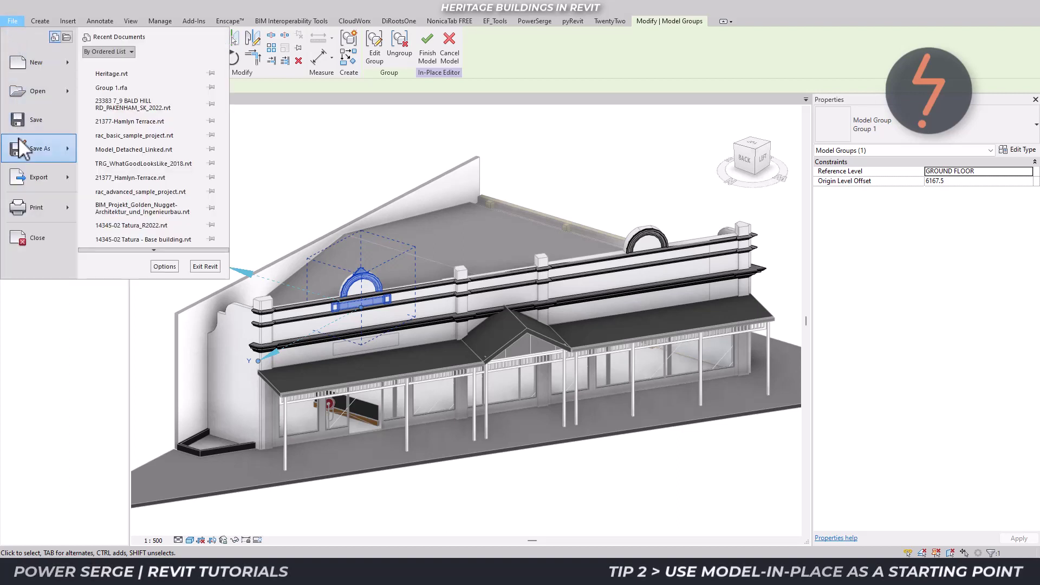
mouse_move(20, 141)
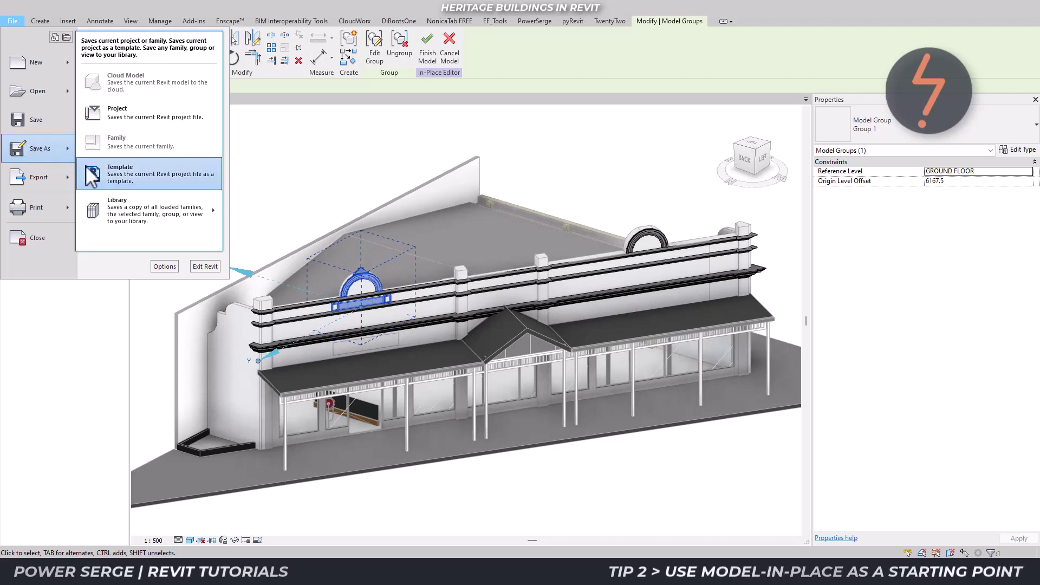
mouse_move(178, 204)
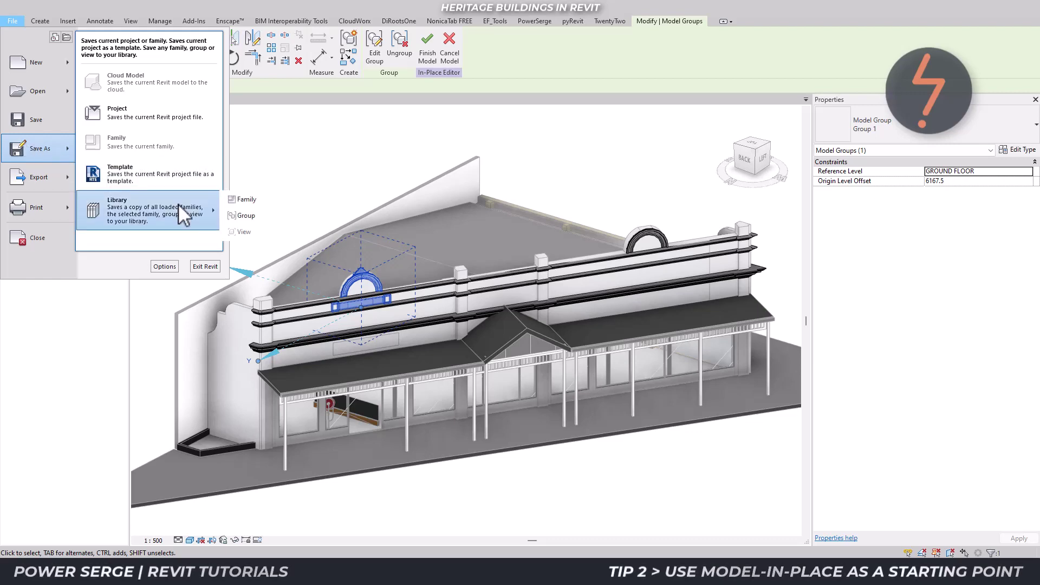
left_click(251, 216)
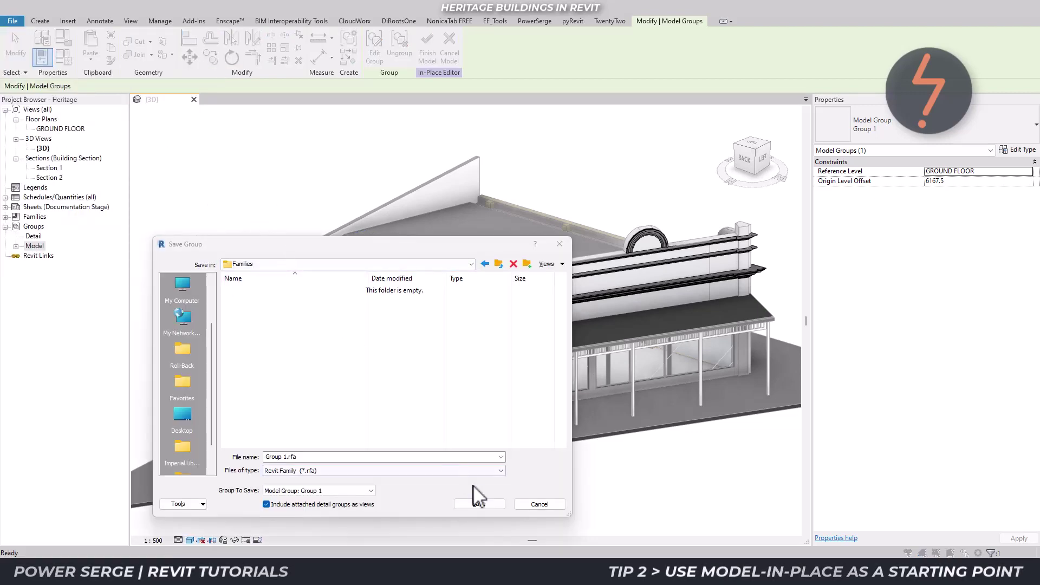
left_click(486, 503)
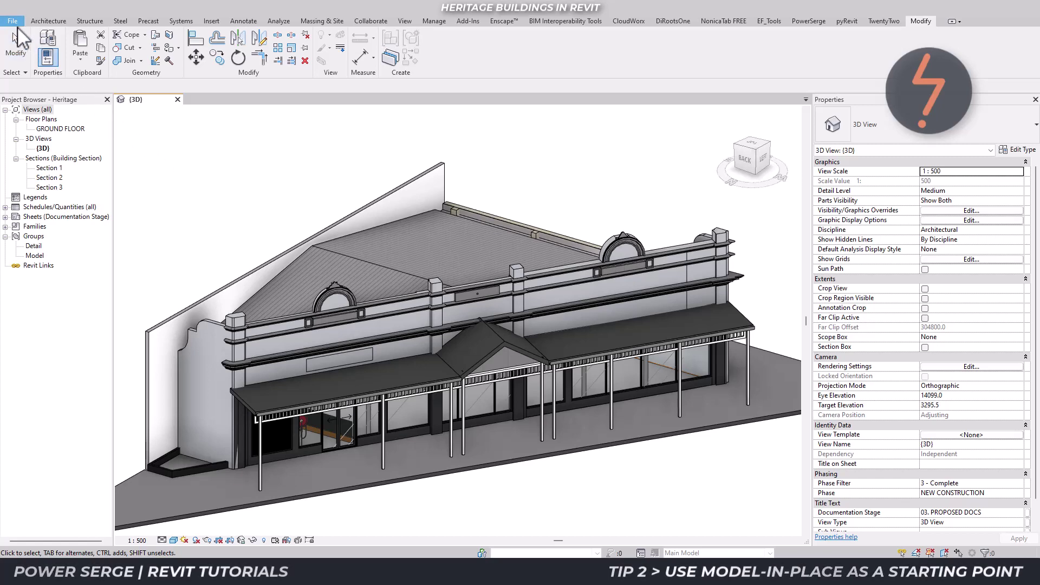
Step: Open the family file Group 1.rfa from the Families folder
left_click(14, 22)
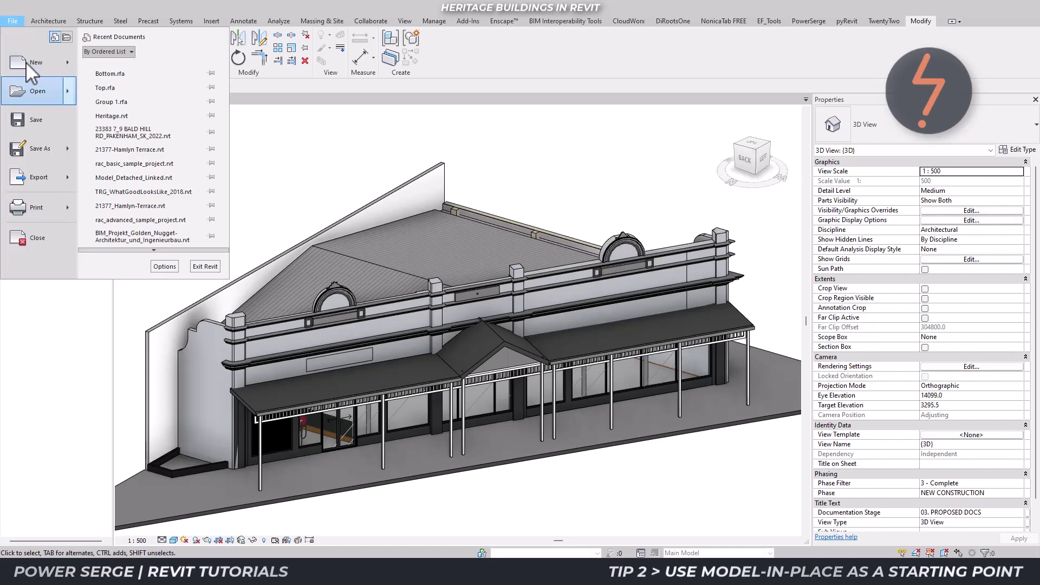
key("Escape")
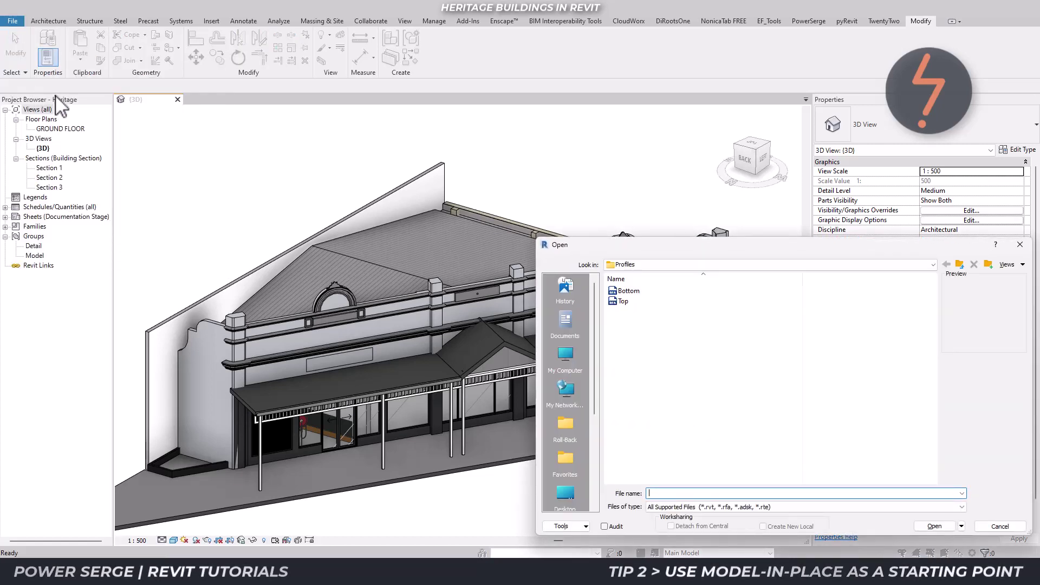
scroll(609, 264, "up", 1)
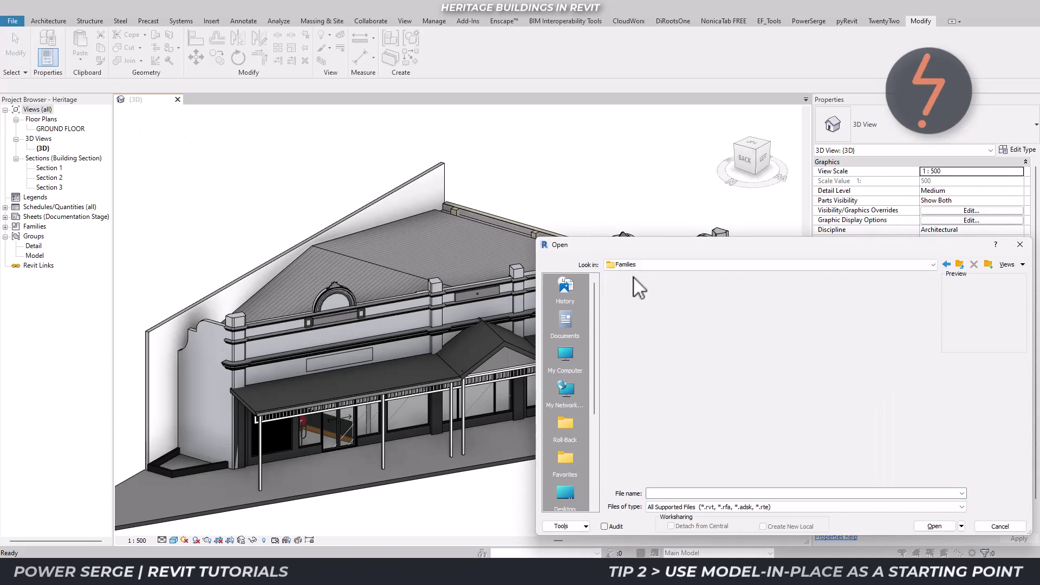
left_click(652, 292)
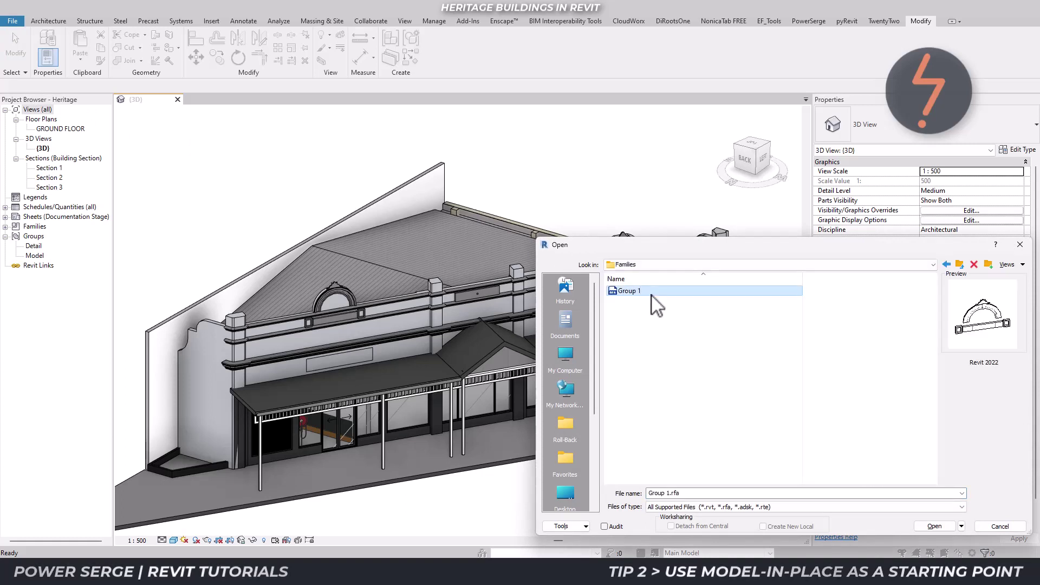
left_click(933, 527)
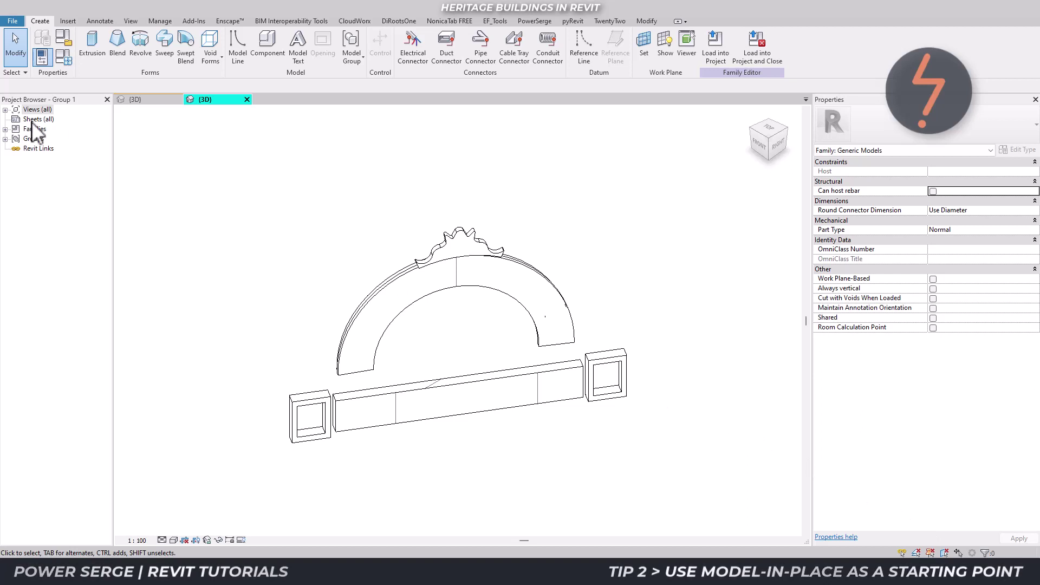
Step: Open the family's Front elevation to examine the arch above the GROUND FLOOR level
left_click(5, 110)
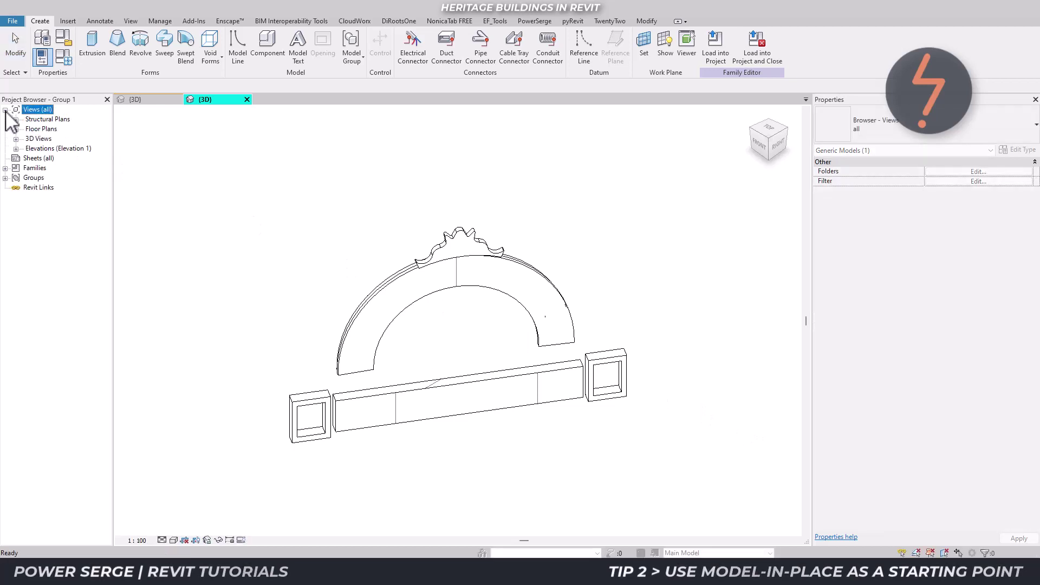
left_click(15, 149)
double_click(44, 169)
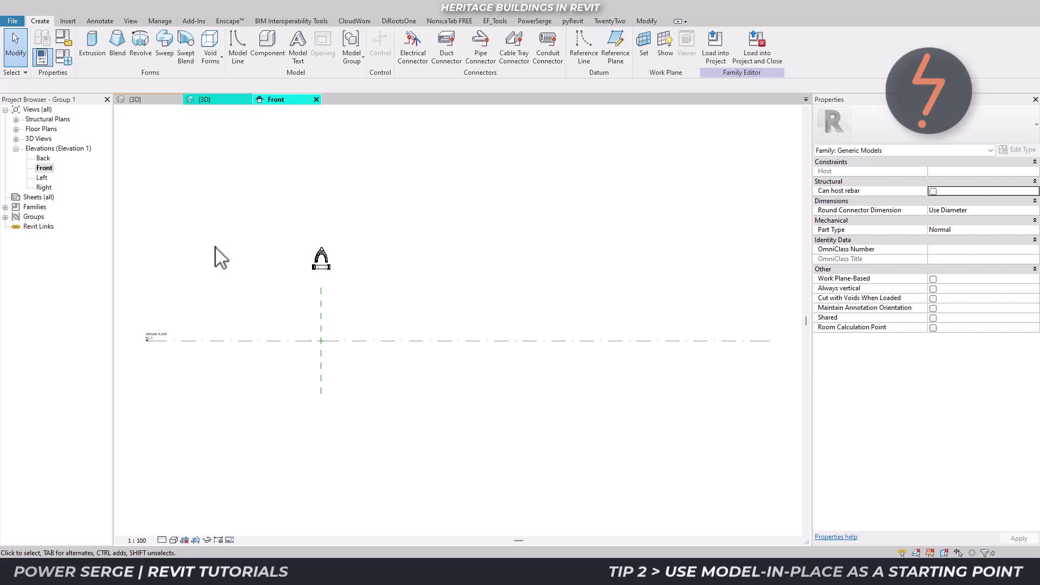
right_click(148, 234)
left_click(169, 301)
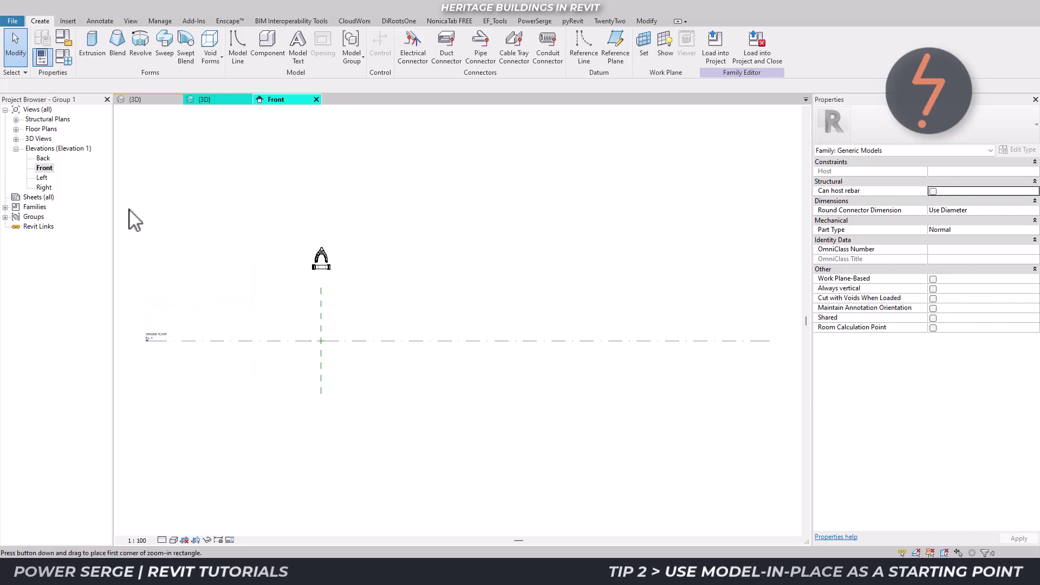
left_click_drag(129, 210, 360, 368)
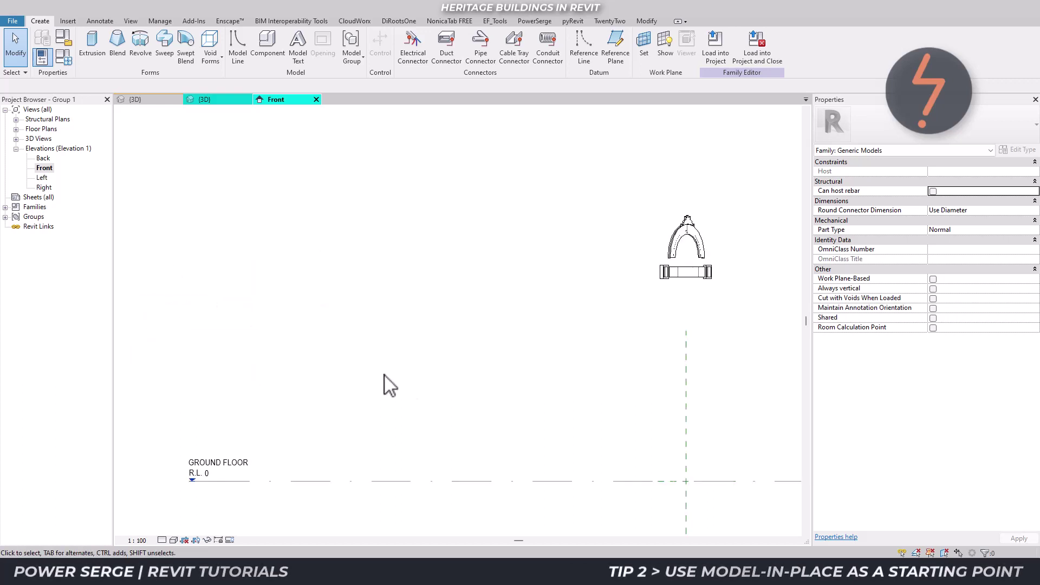
Step: Copy the GROUND FLOOR level vertically to about R.L. 6218, near the underside of the arch's base panel
left_click(626, 484)
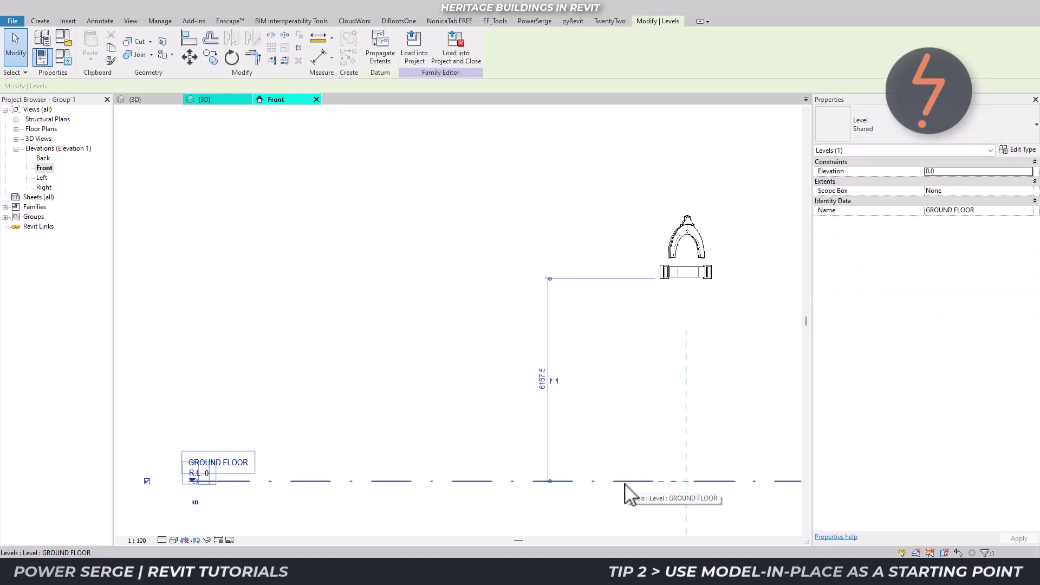
key("c")
key("o")
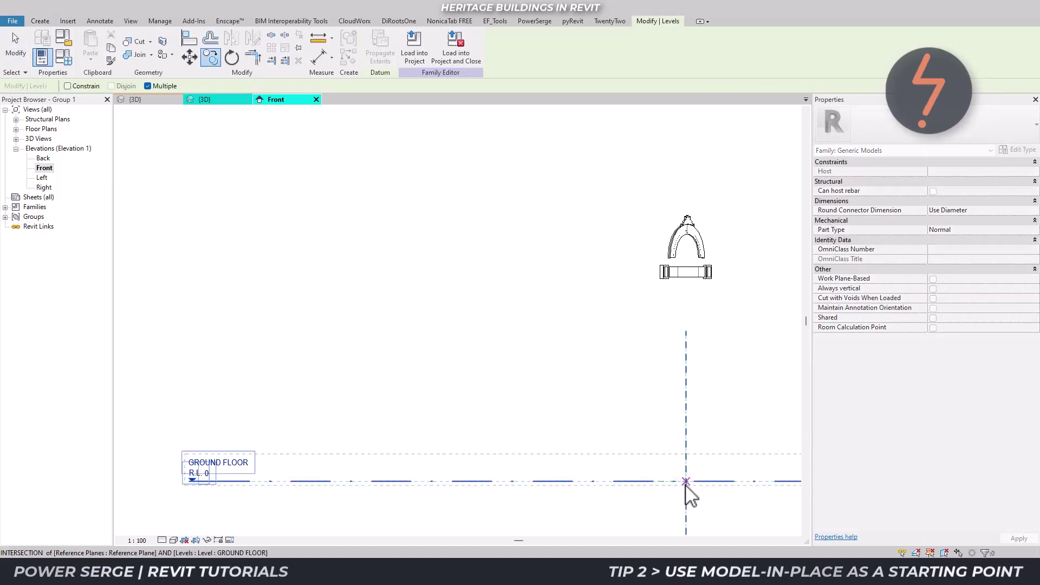
left_click(686, 484)
type("1600")
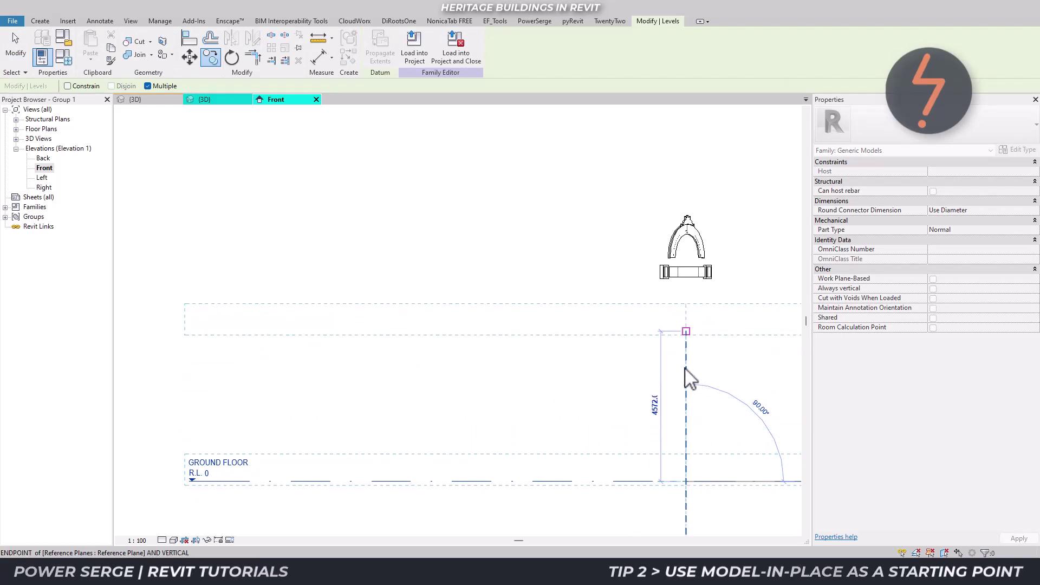
left_click(687, 289)
key("Escape")
key("Escape")
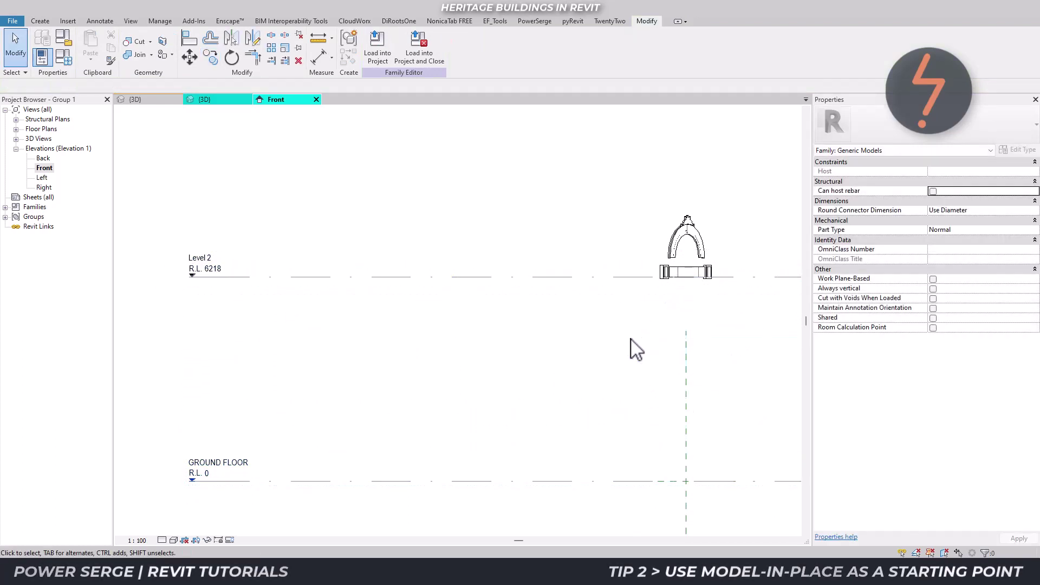
Step: Open the GROUND FLOOR plan, and in the Front elevation move all arch forms straight down so the base panel sits on GROUND FLOOR
left_click(15, 129)
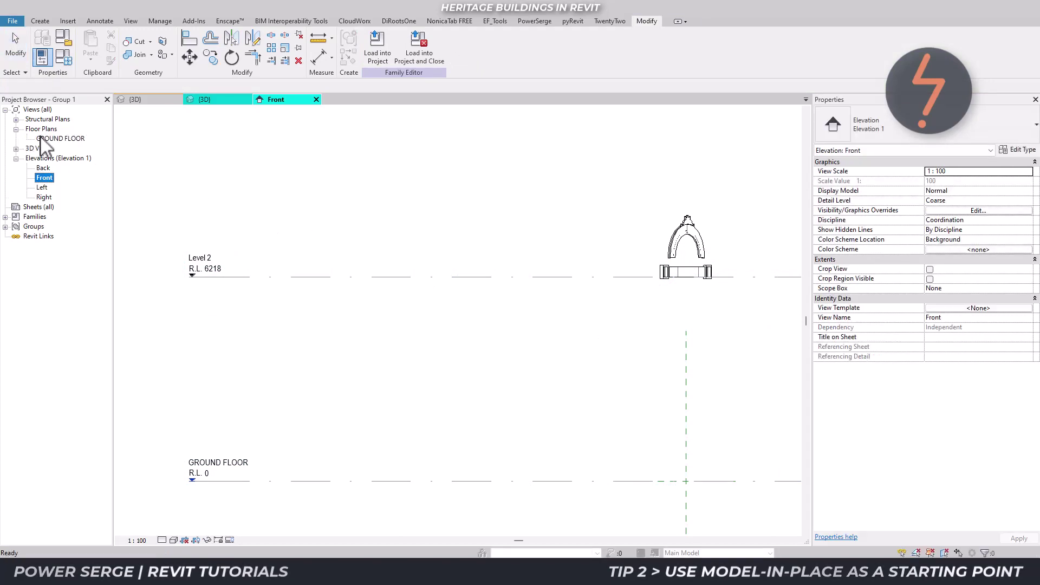
double_click(43, 139)
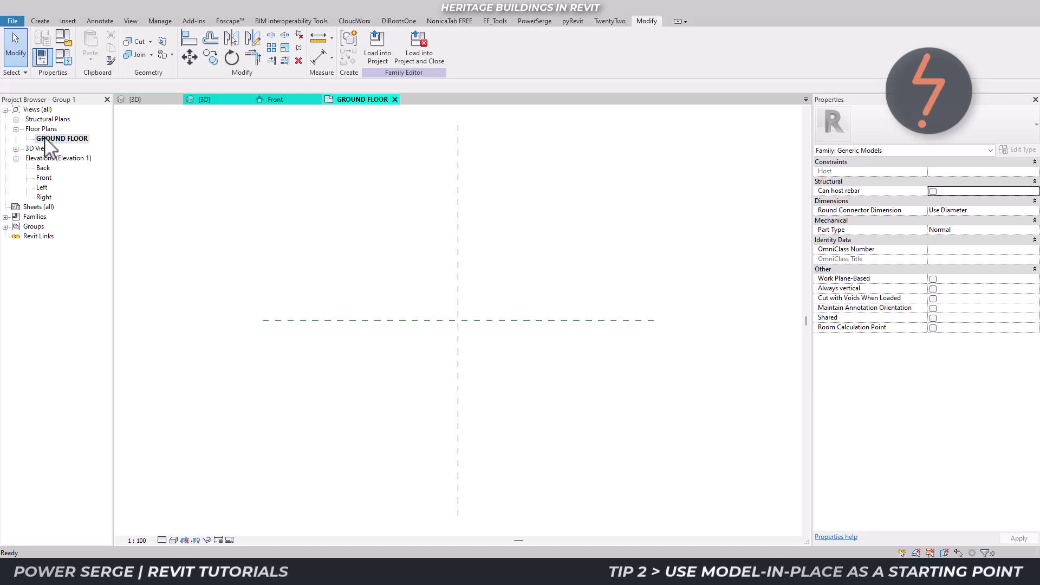
left_click(287, 102)
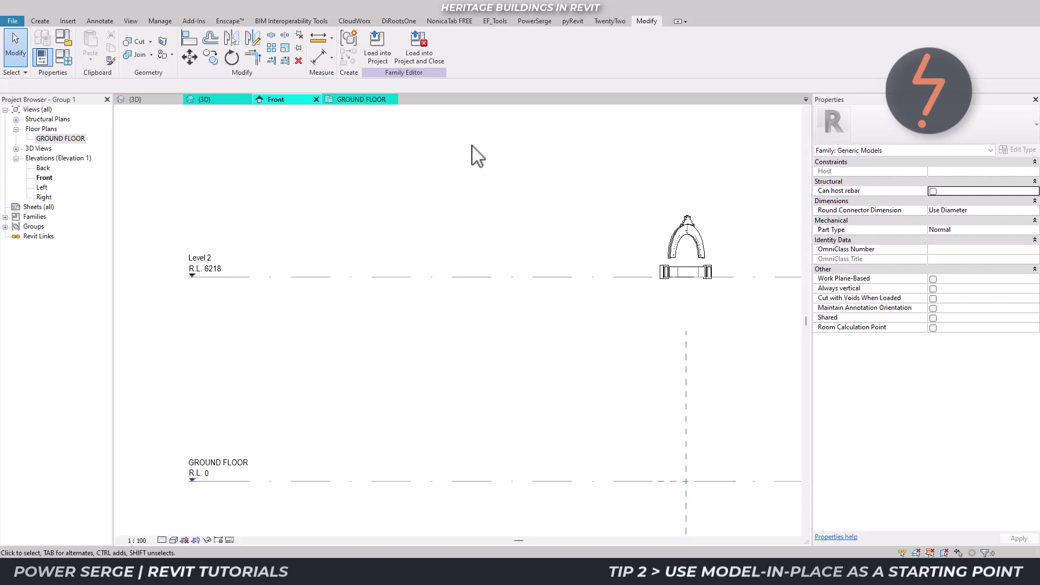
left_click_drag(594, 174, 749, 320)
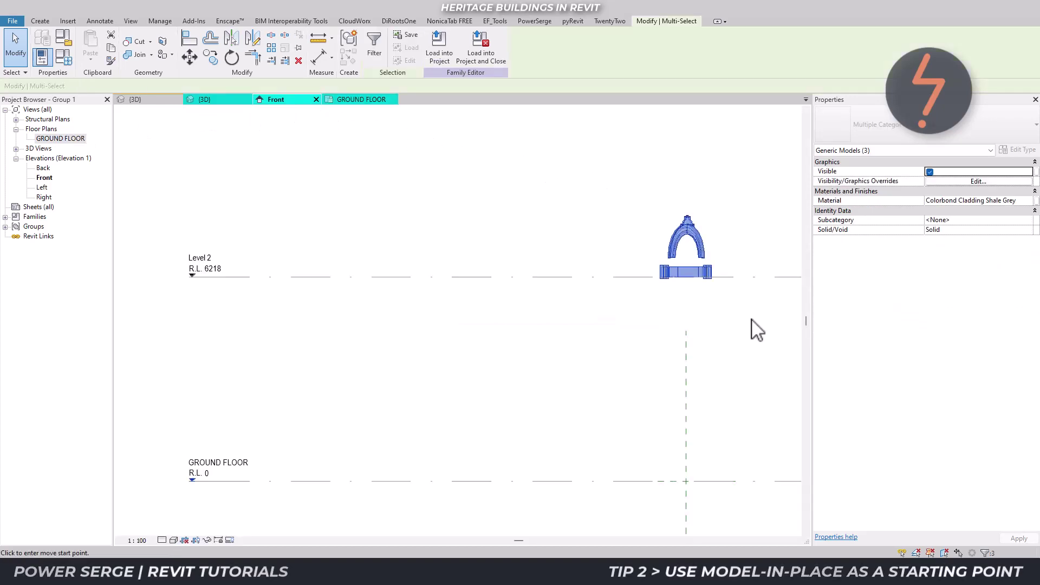
key("m")
key("v")
left_click(685, 278)
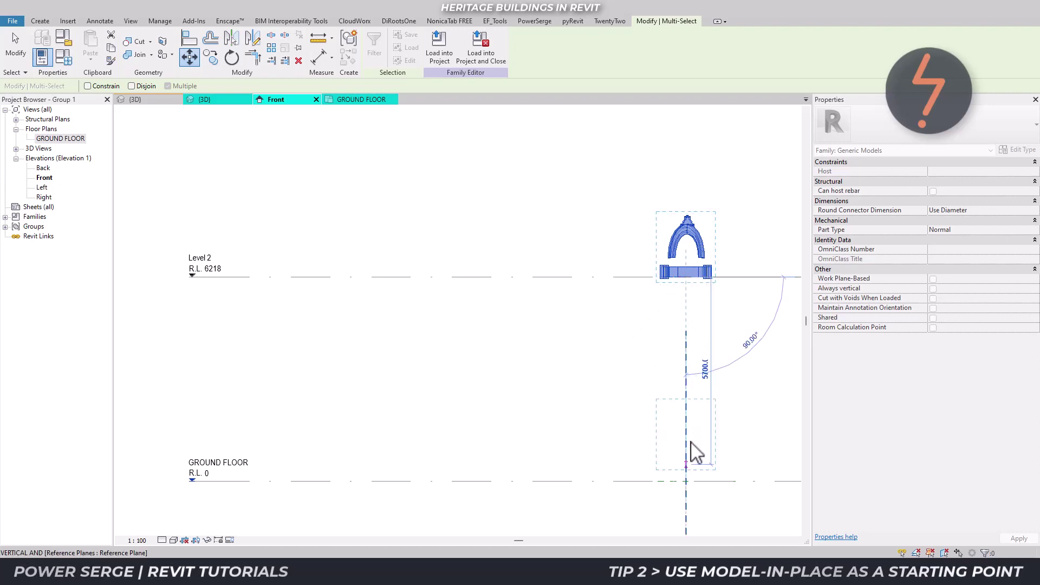
left_click(687, 481)
key("Escape")
key("Escape")
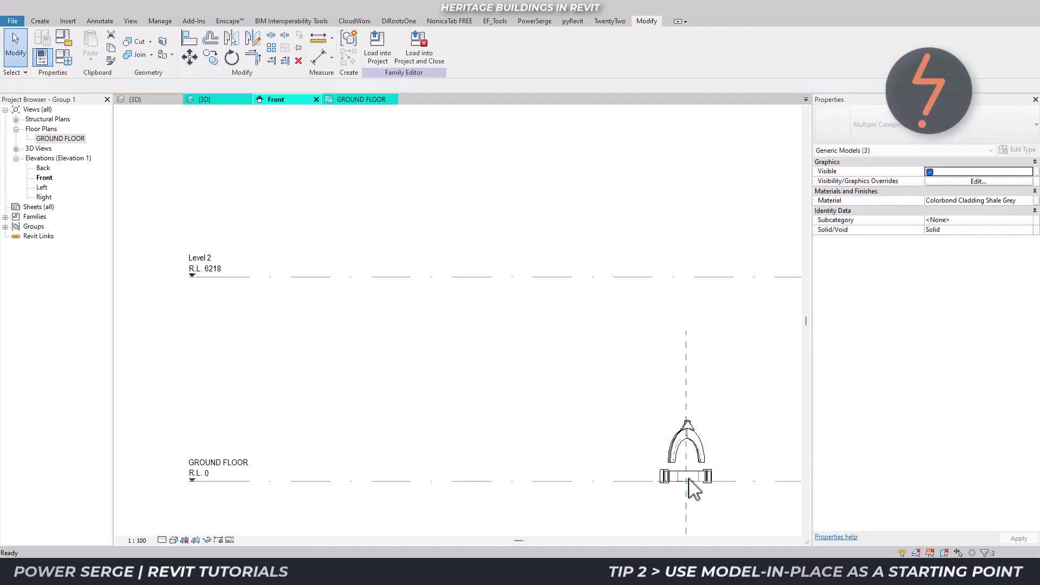
Step: Select all arch forms in 3D and rotate them 58.62° clockwise in the GROUND FLOOR plan, parallel to the horizontal reference plane
left_click(342, 100)
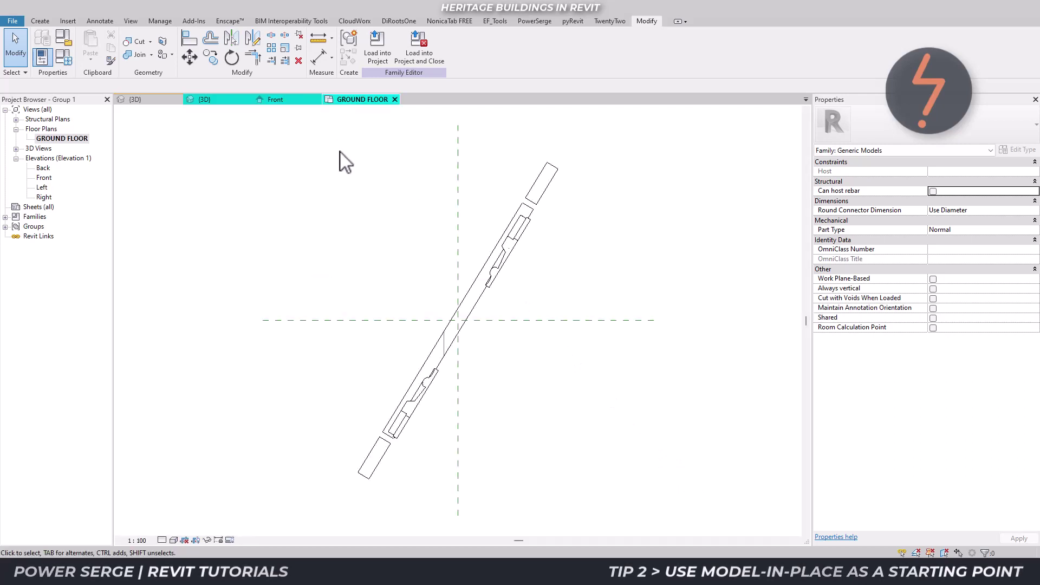
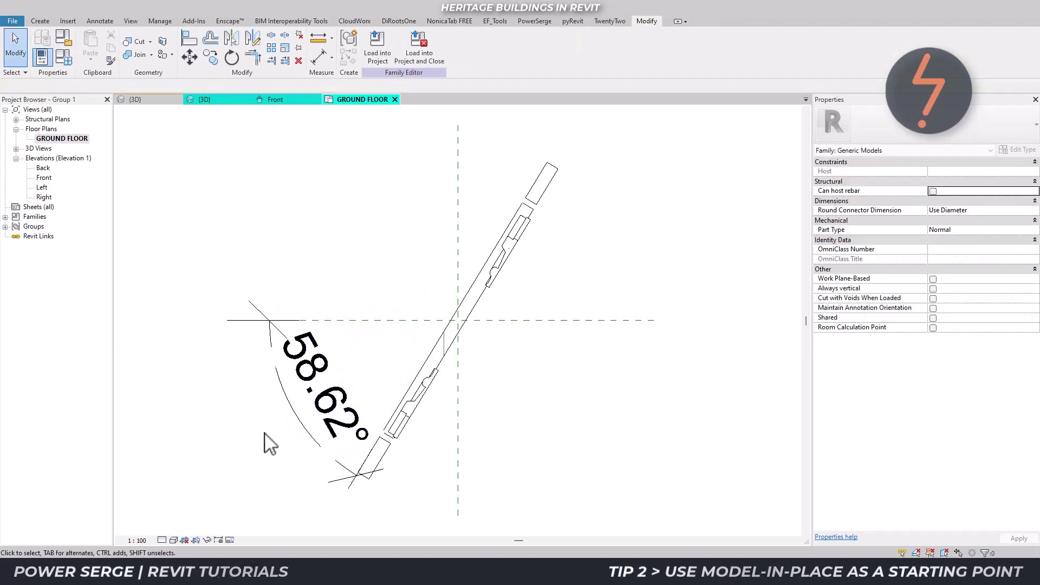
left_click(204, 99)
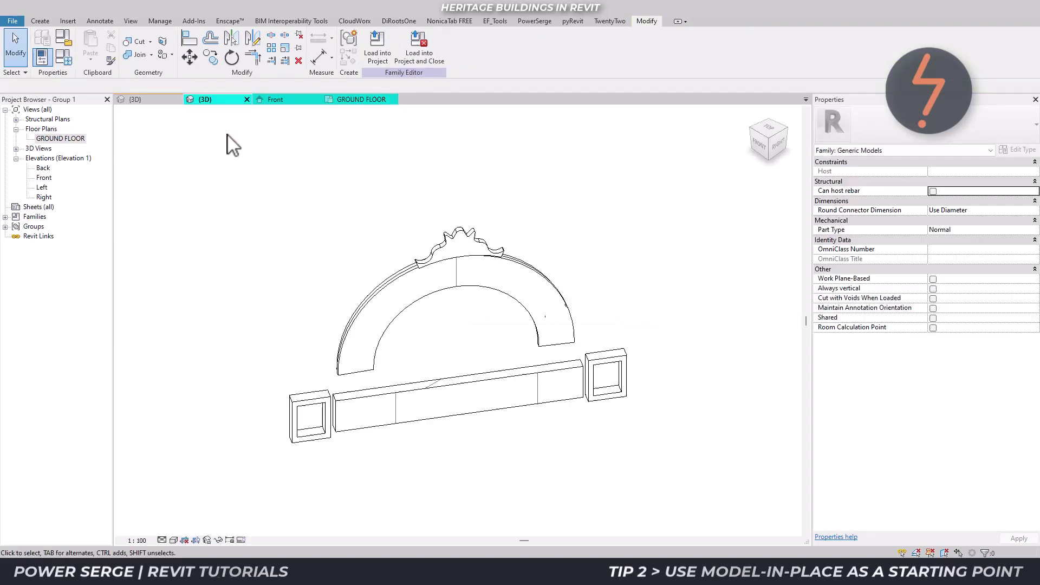
left_click_drag(233, 175, 698, 498)
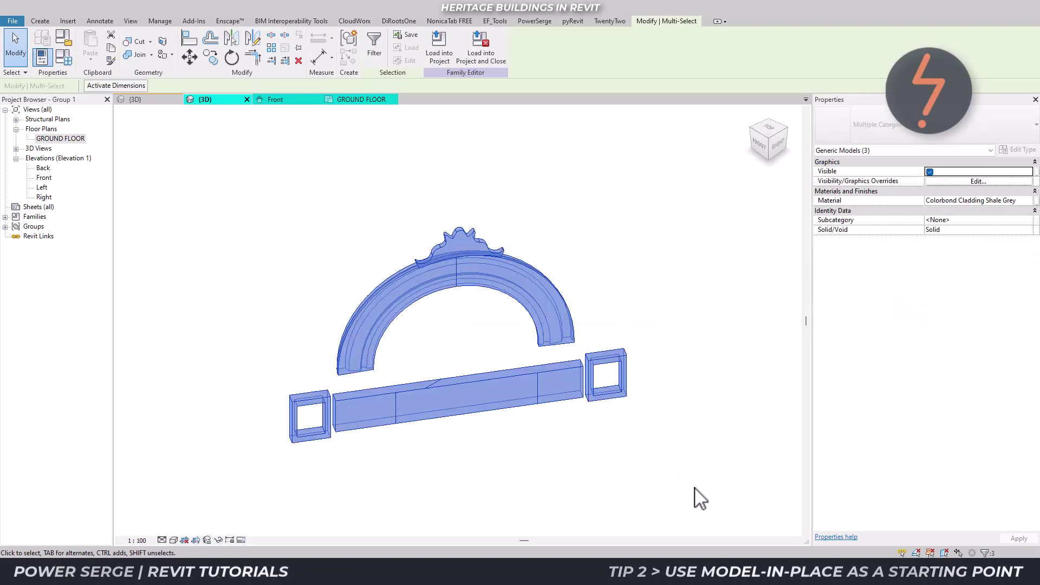
left_click(361, 100)
key("r")
key("o")
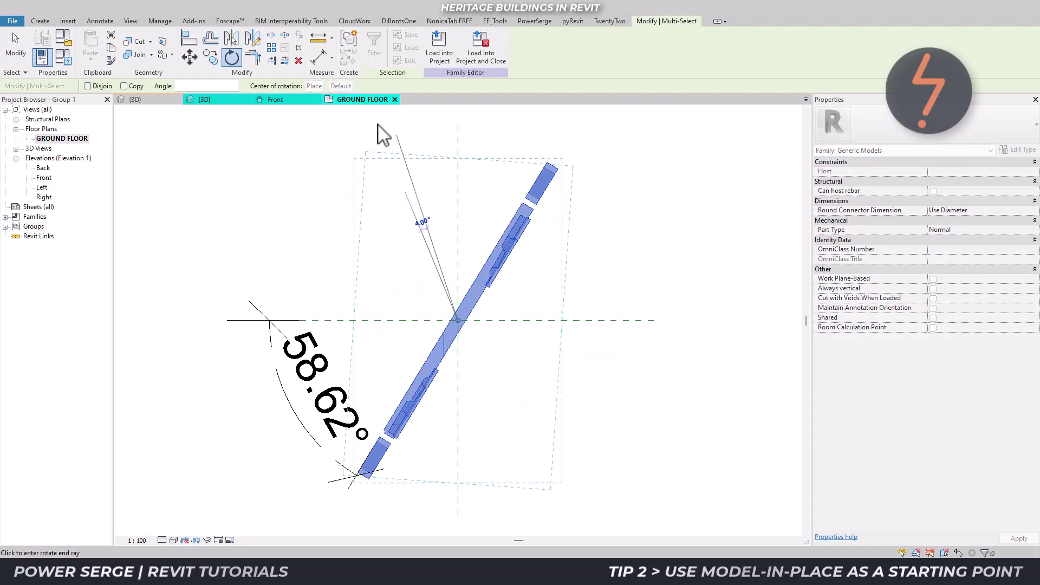
left_click(397, 137)
type("58.62")
key("Return")
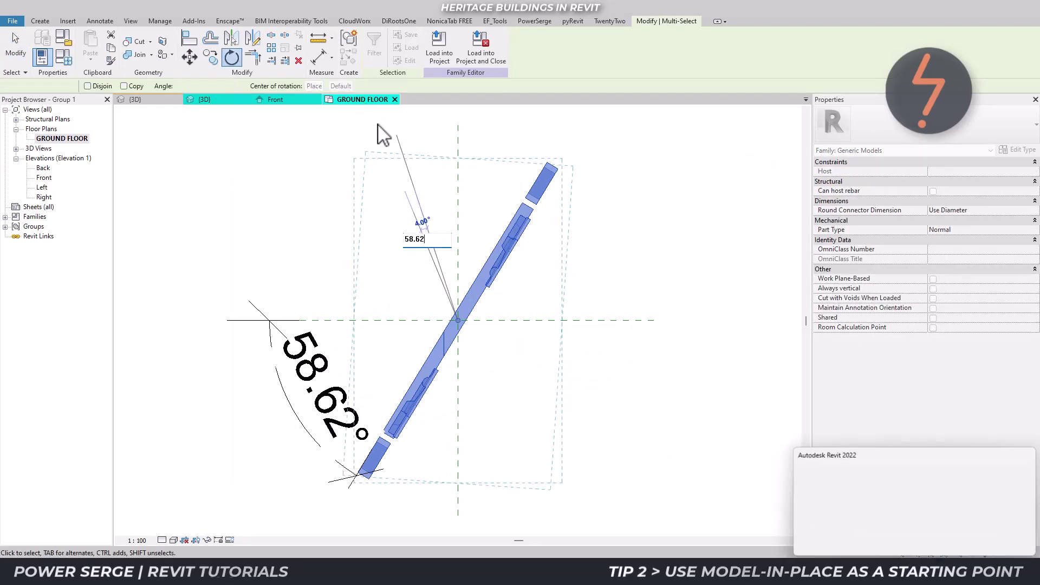
left_click(839, 545)
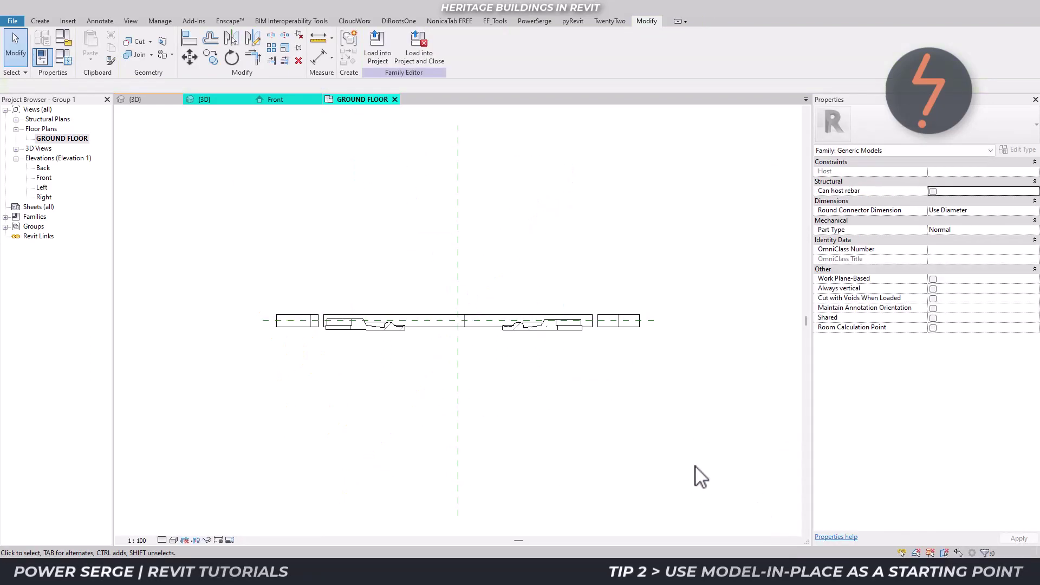
Step: Select all arch forms and, in the GROUND FLOOR plan, move them straight down so their back face sits on the horizontal reference plane
left_click(210, 102)
left_click_drag(225, 140, 654, 505)
left_click(349, 102)
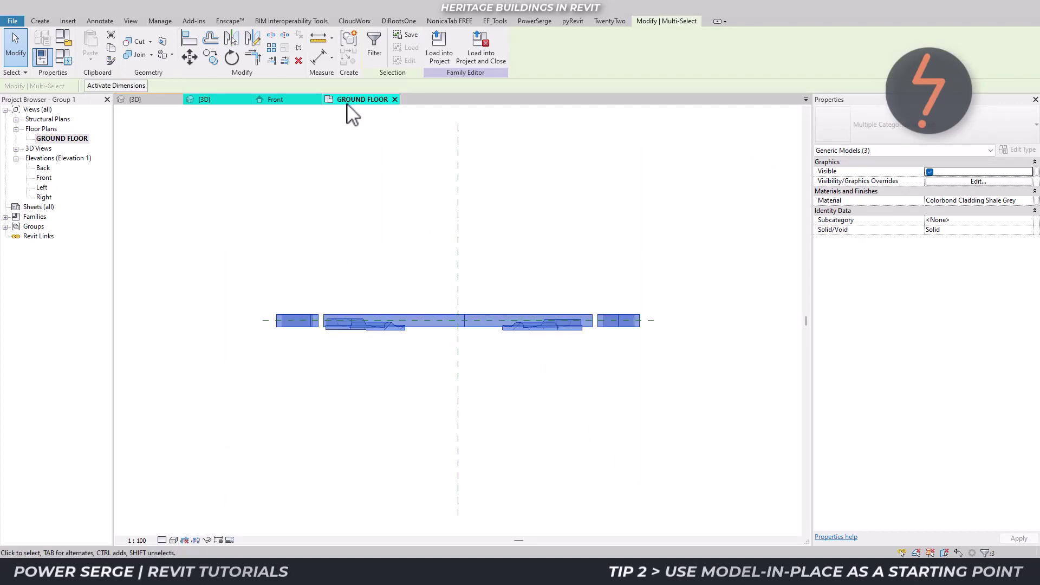
right_click(252, 271)
left_click(292, 403)
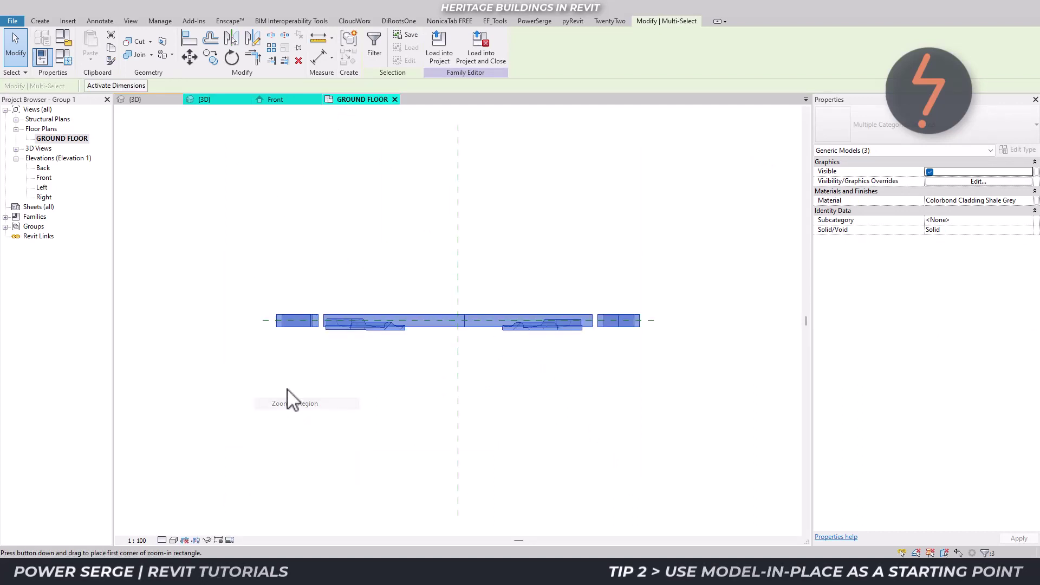
left_click_drag(243, 285, 414, 360)
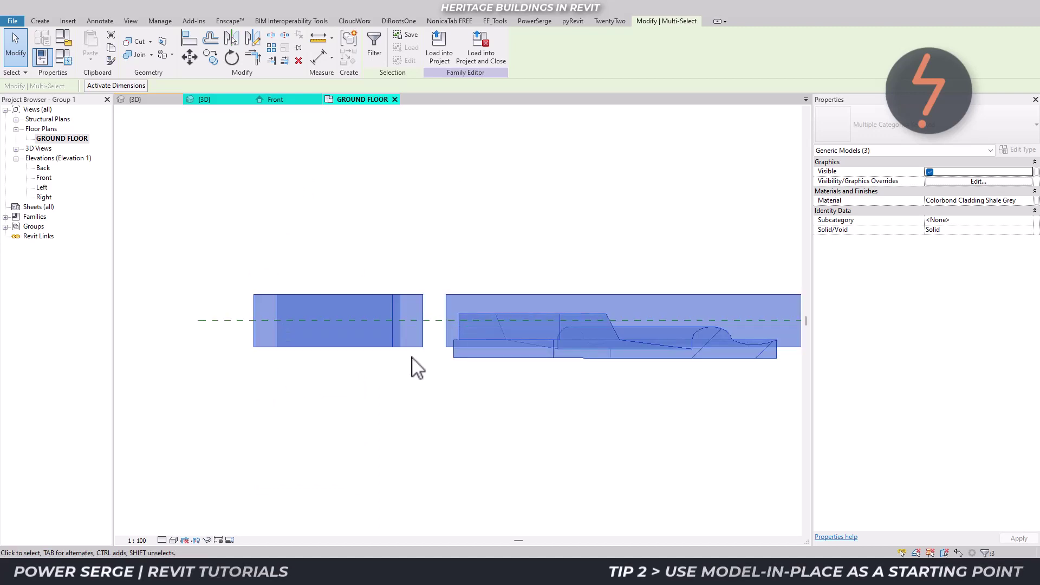
key("m")
key("v")
left_click(255, 294)
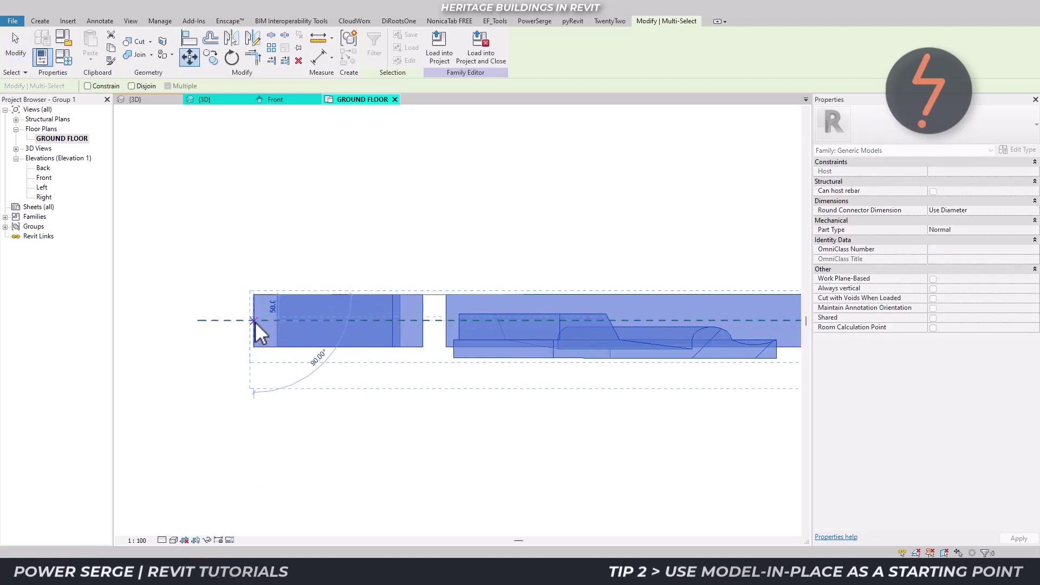
left_click(255, 321)
key("Escape")
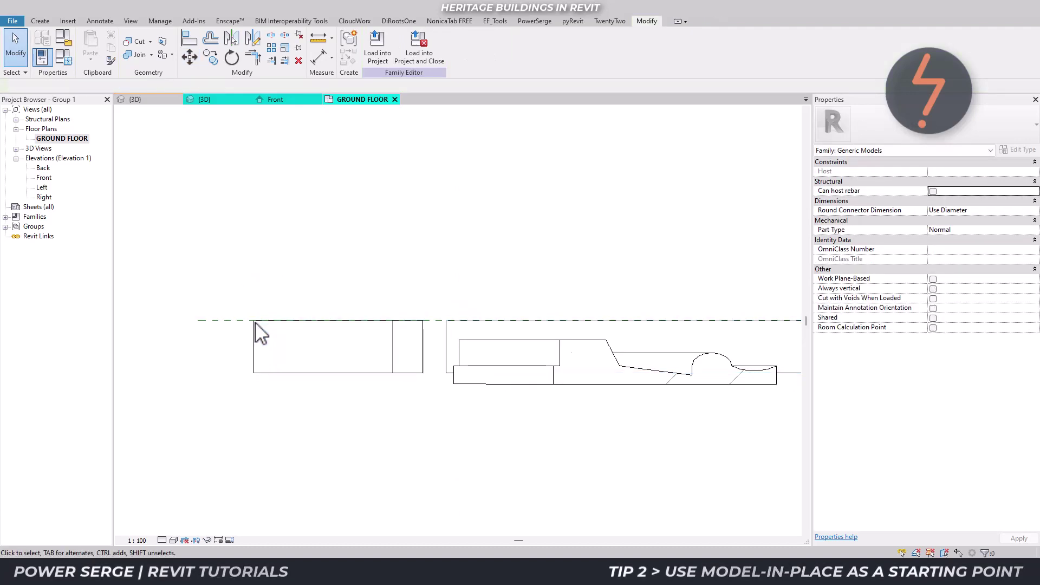
Step: Move the arch sweep straight up in the GROUND FLOOR plan so its back edge meets the horizontal reference plane
left_click(459, 389)
key("m")
key("v")
left_click(459, 339)
left_click(459, 342)
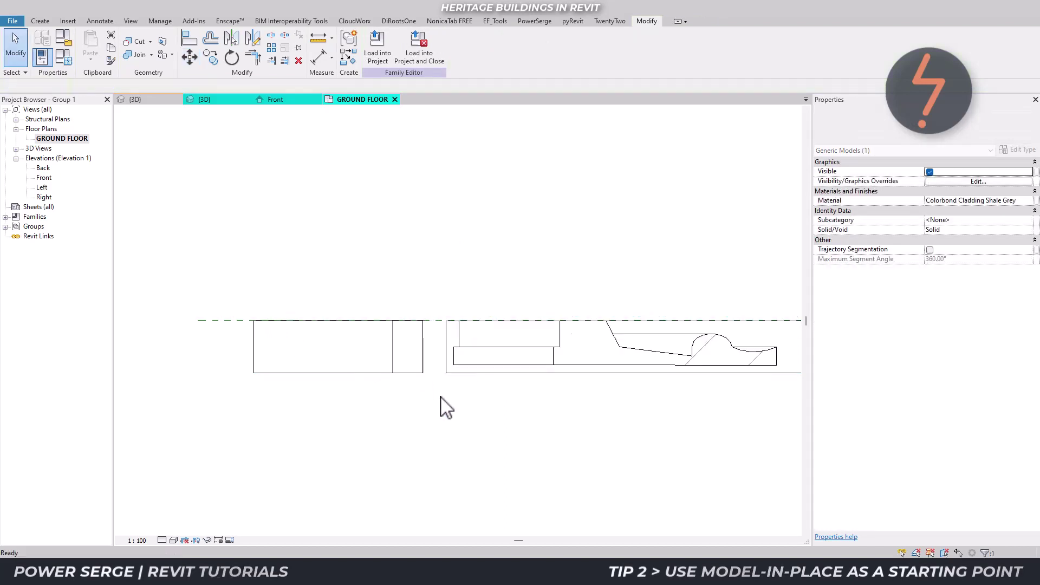
right_click(337, 265)
left_click(368, 346)
left_click_drag(359, 296, 572, 401)
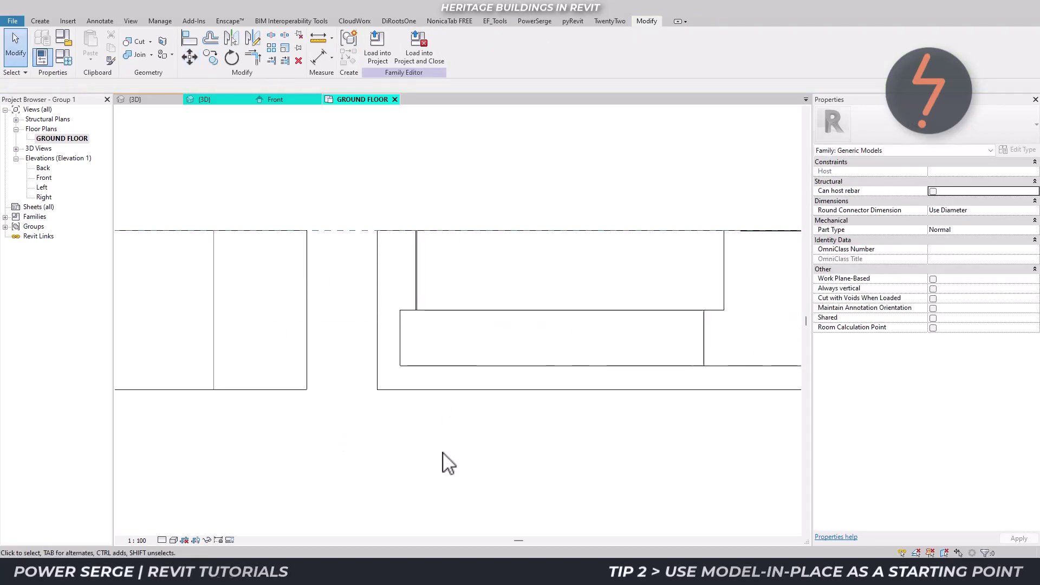
right_click(442, 452)
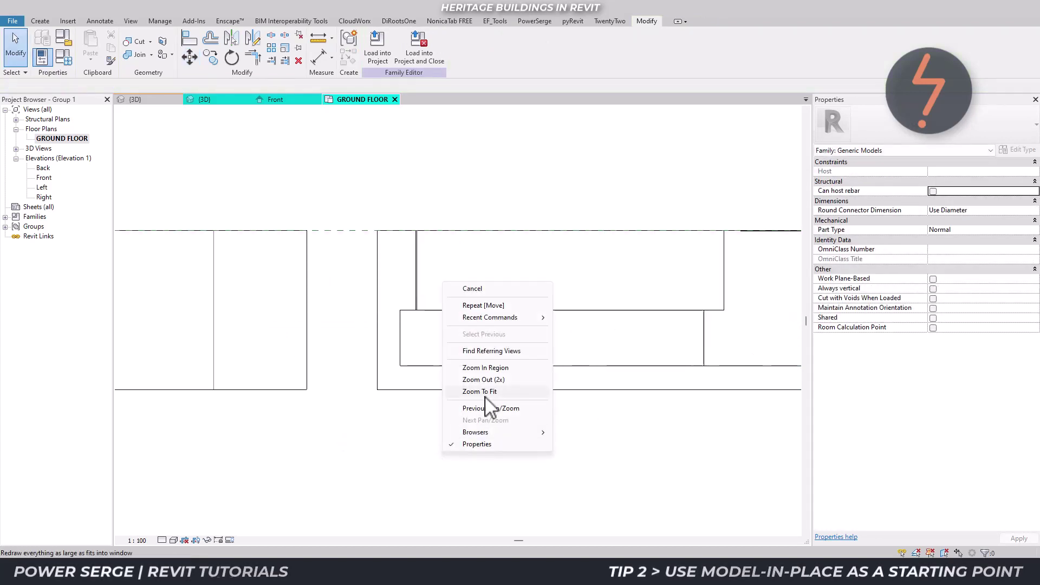
left_click(486, 392)
Step: In the Left elevation, move the crown ornament horizontally so its back face sits on the vertical reference plane
left_click(216, 99)
left_click(442, 234)
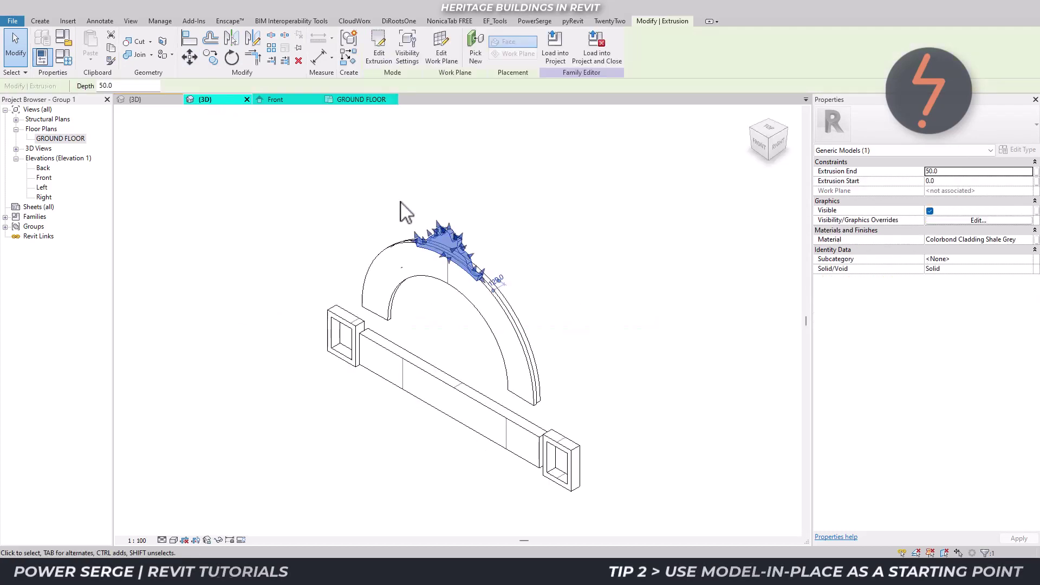
key("Escape")
double_click(42, 187)
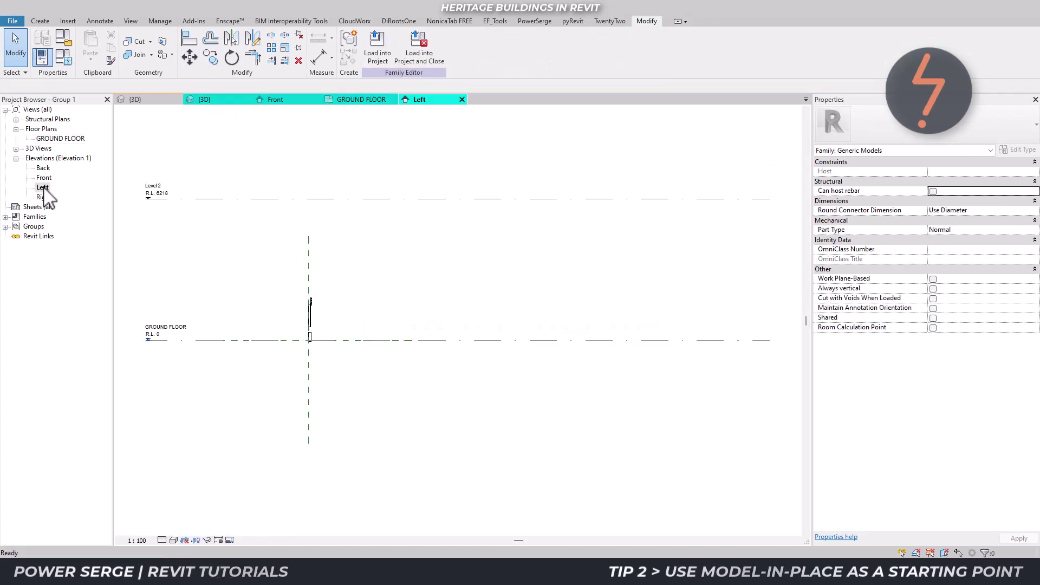
right_click(254, 297)
left_click(290, 360)
left_click_drag(283, 281, 331, 359)
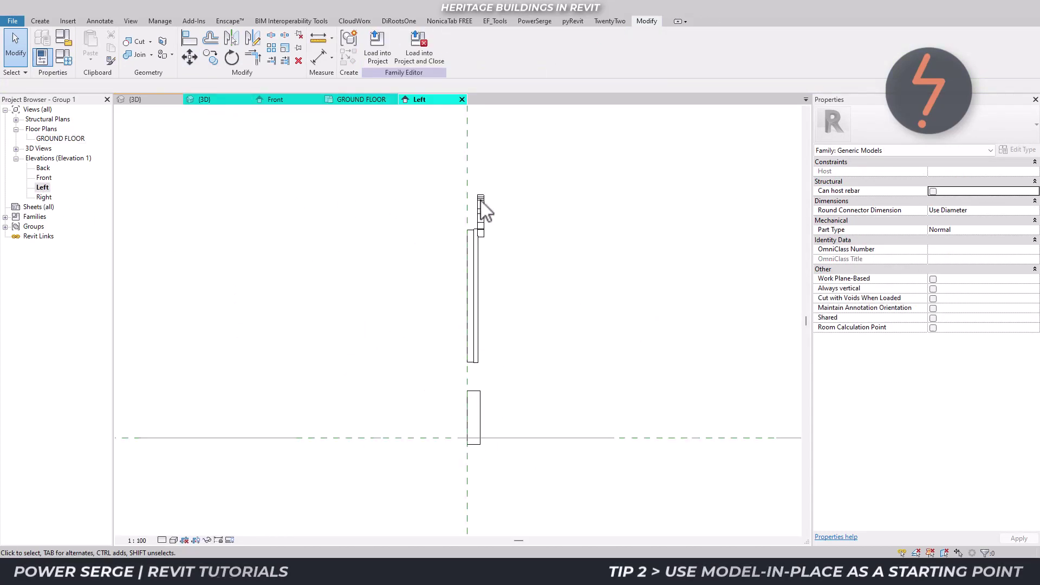
left_click(480, 206)
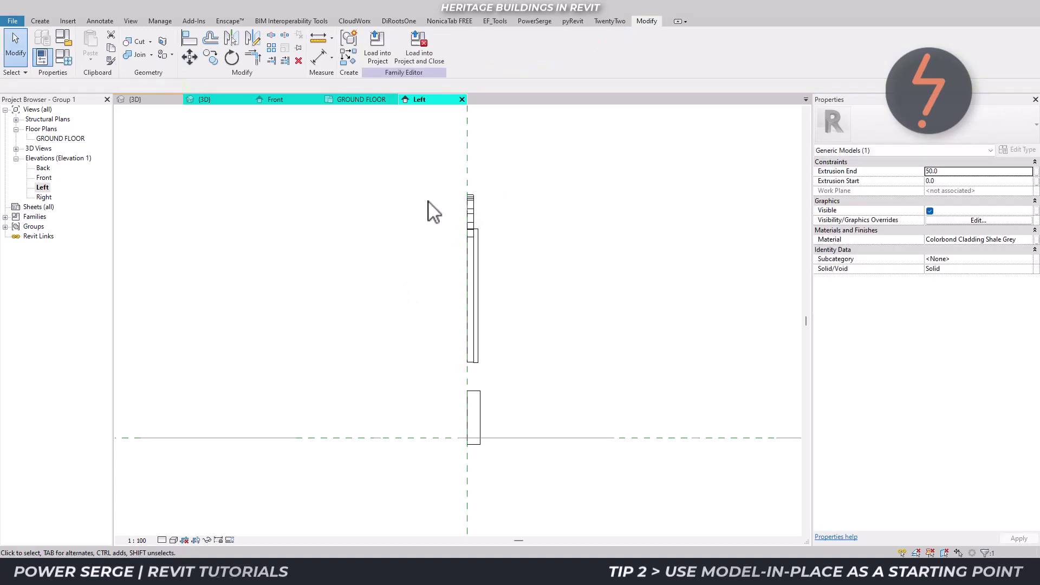
left_click(222, 100)
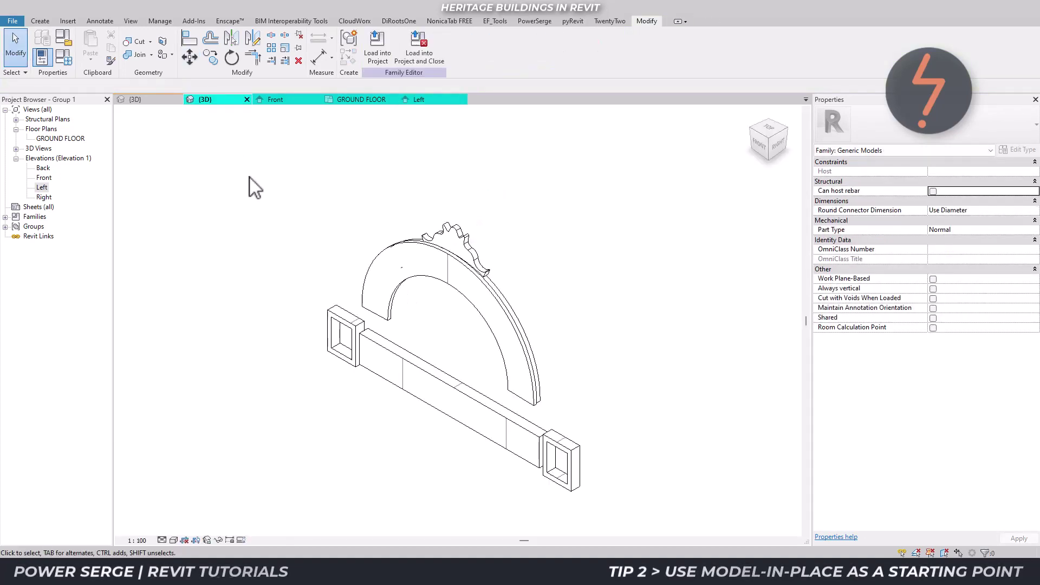
Step: In the Front elevation, move the arch sweep horizontally so its midpoint lies on the vertical centre reference plane beneath the crown ornament
left_click(287, 100)
right_click(319, 129)
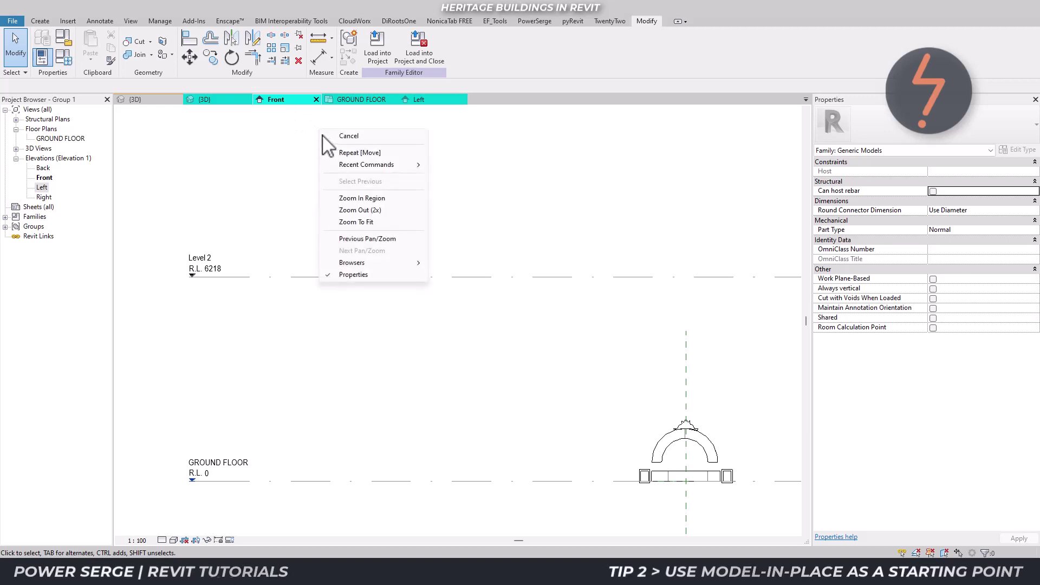
left_click(360, 202)
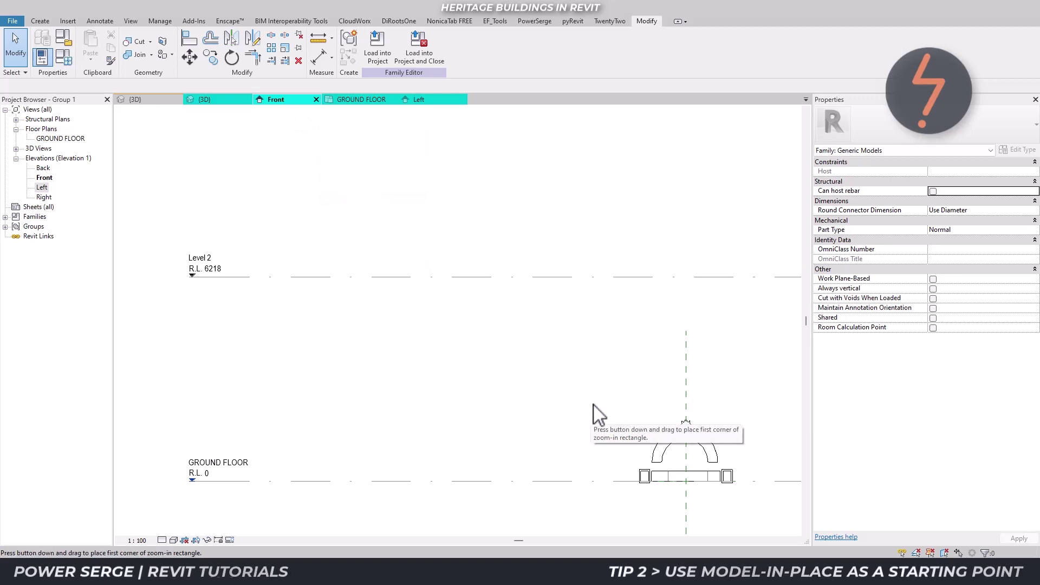
left_click_drag(592, 403, 780, 524)
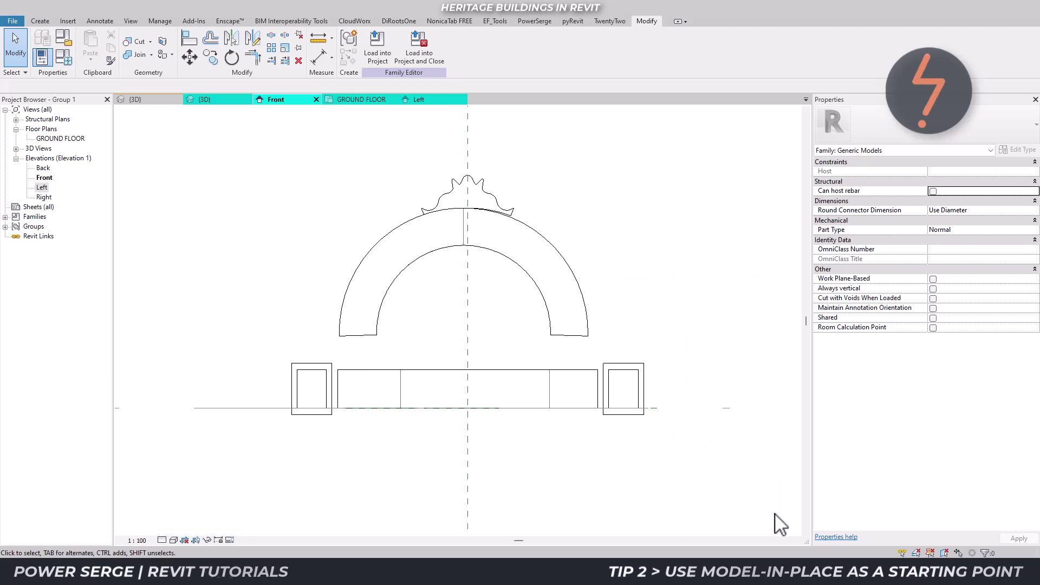
right_click(525, 352)
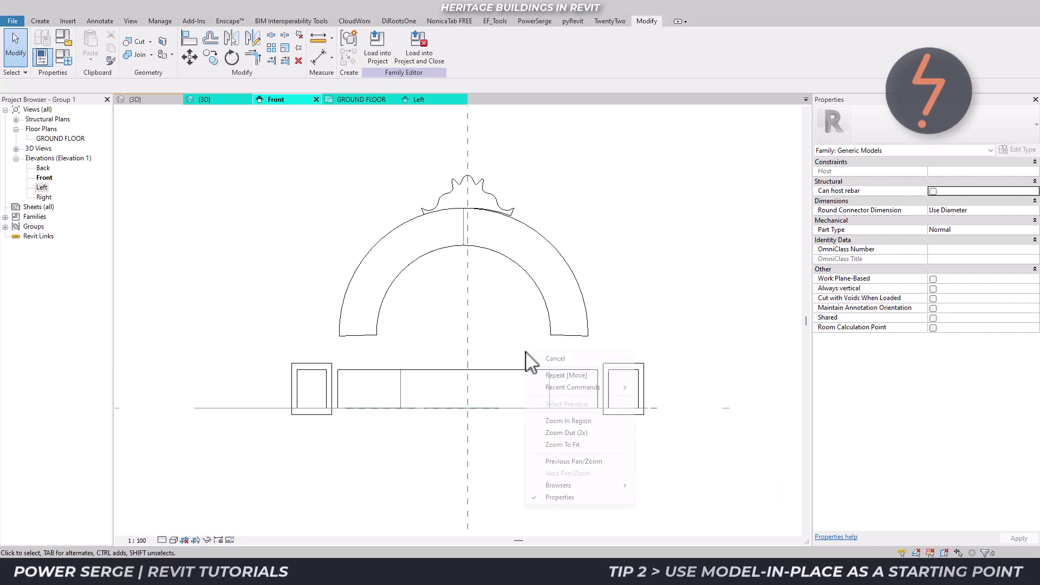
left_click(567, 421)
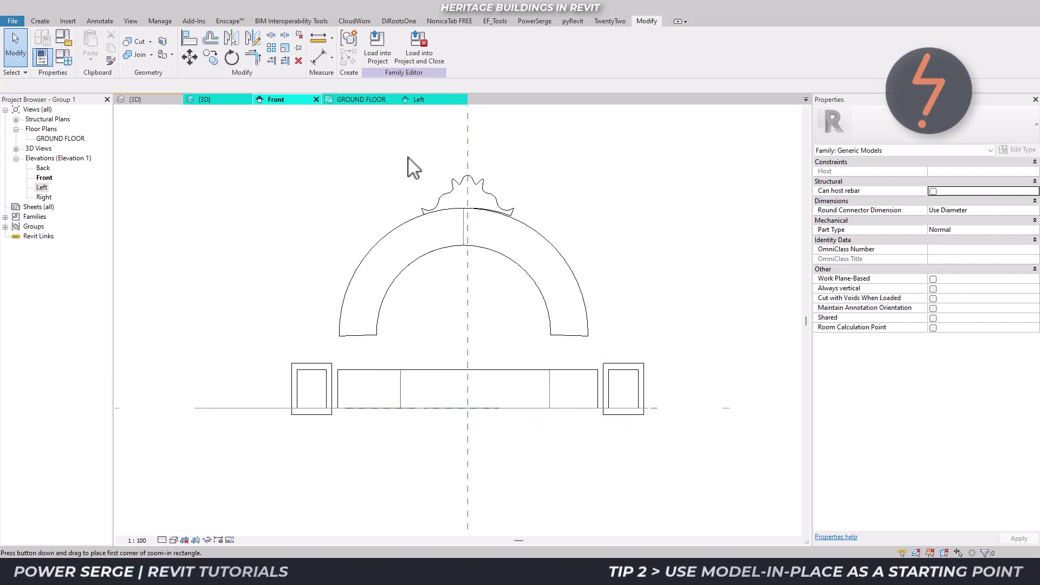
left_click_drag(403, 149, 524, 274)
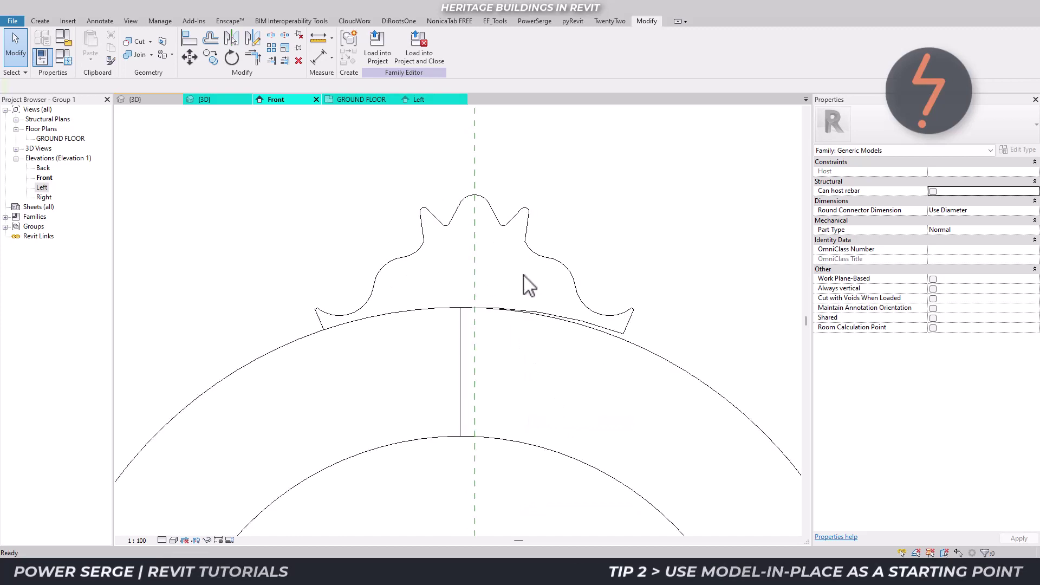
left_click(522, 447)
key("m")
key("v")
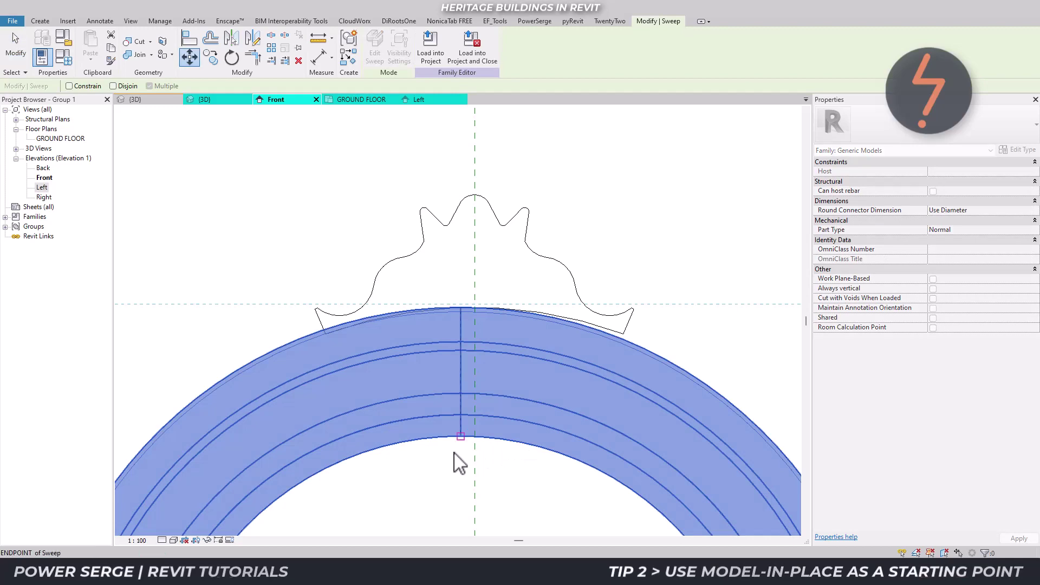
left_click(462, 437)
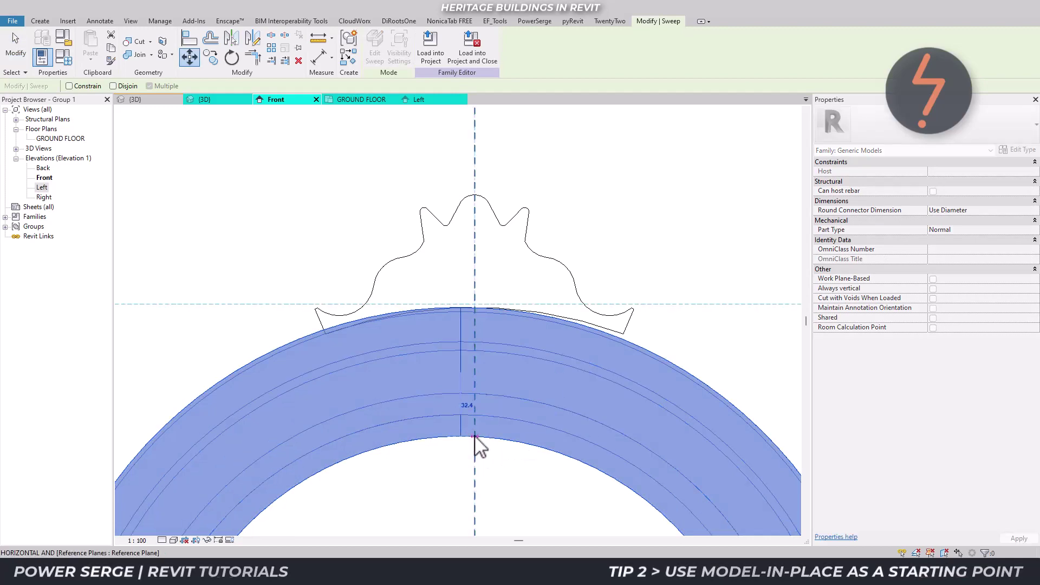
left_click(474, 437)
left_click(476, 495)
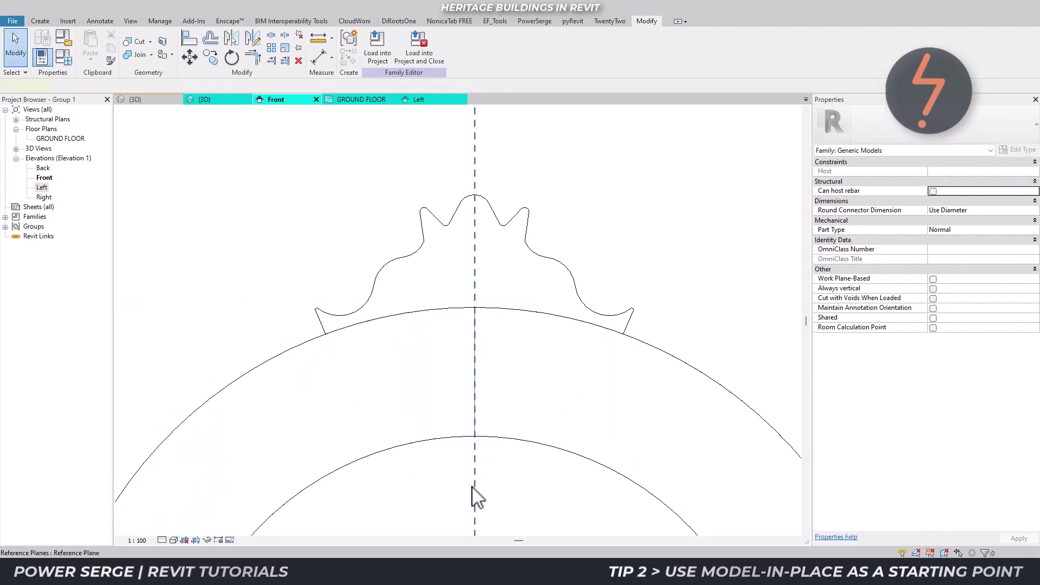
right_click(476, 495)
left_click(508, 426)
left_click(463, 388)
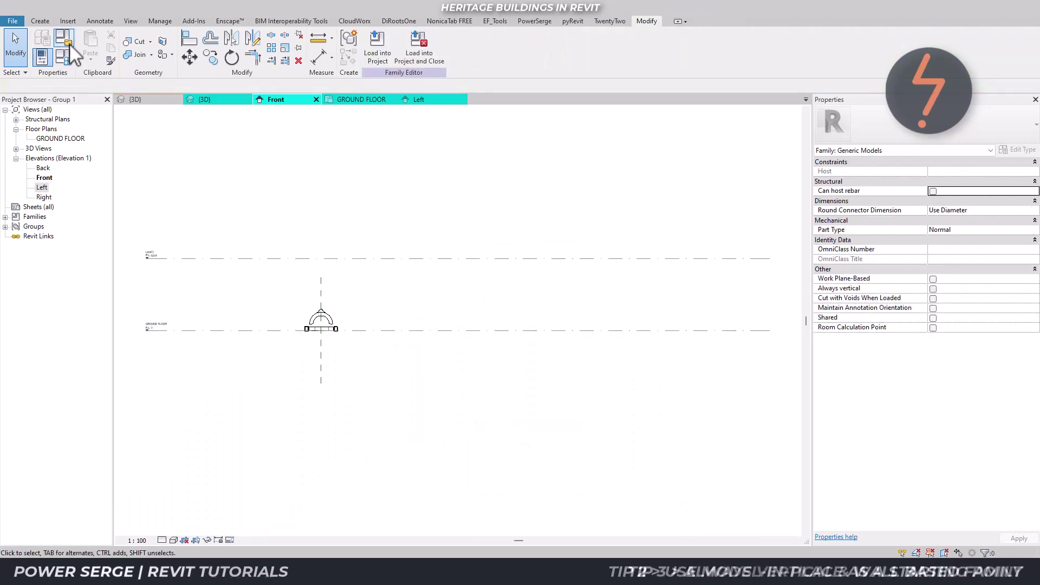
Step: Enable the Always vertical parameter for the Generic Models family
left_click(69, 43)
left_click(338, 382)
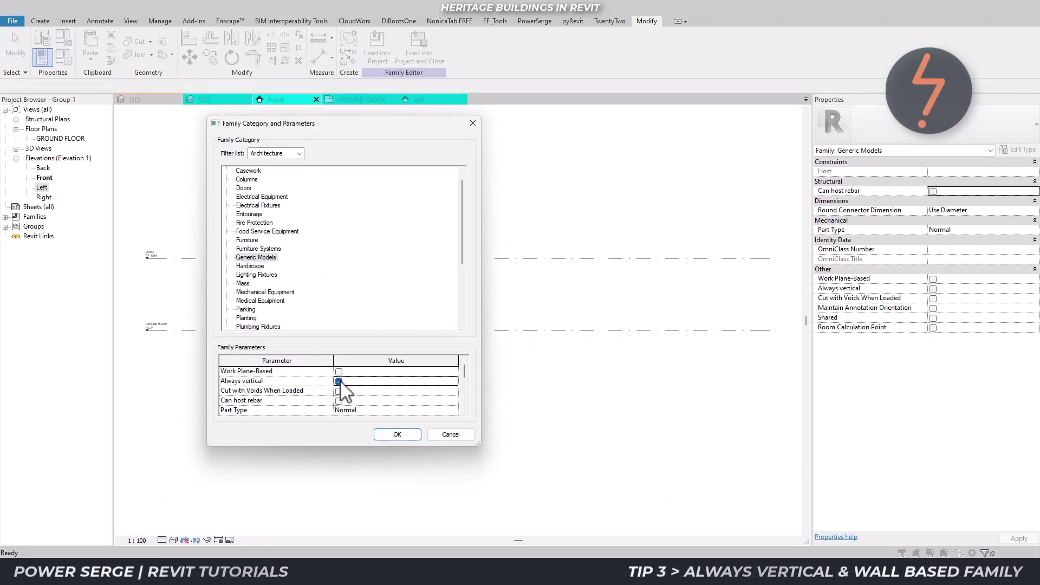
left_click(393, 435)
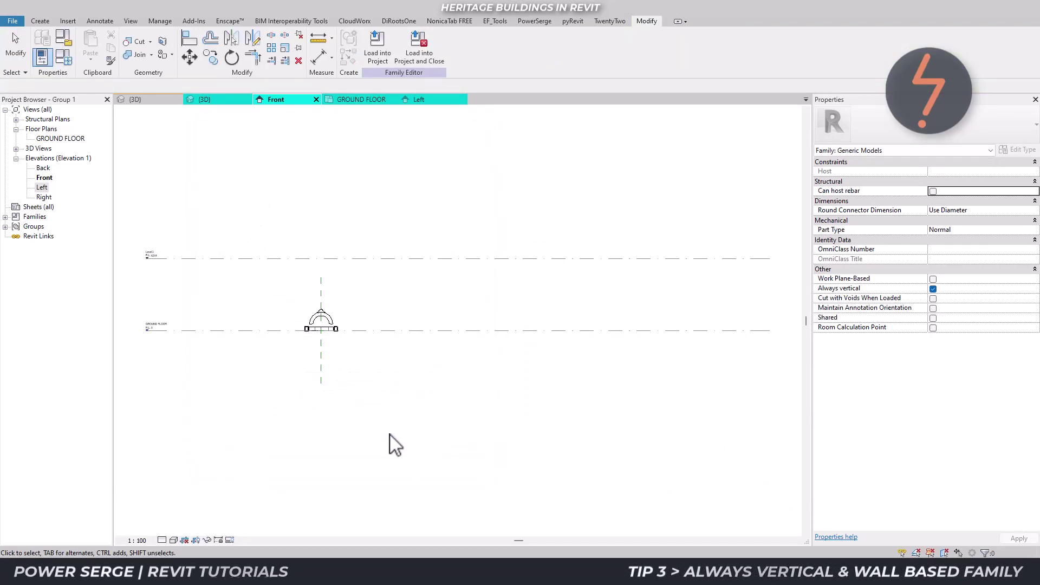
Step: Create a new family from the Metric Generic Model wall based template
left_click(13, 20)
mouse_move(22, 63)
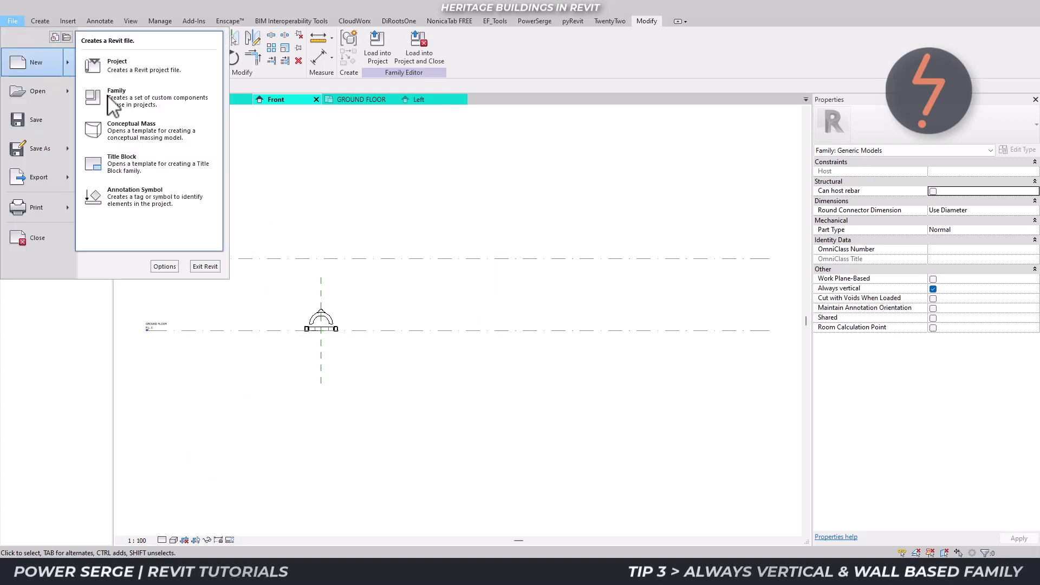
left_click(178, 98)
double_click(617, 332)
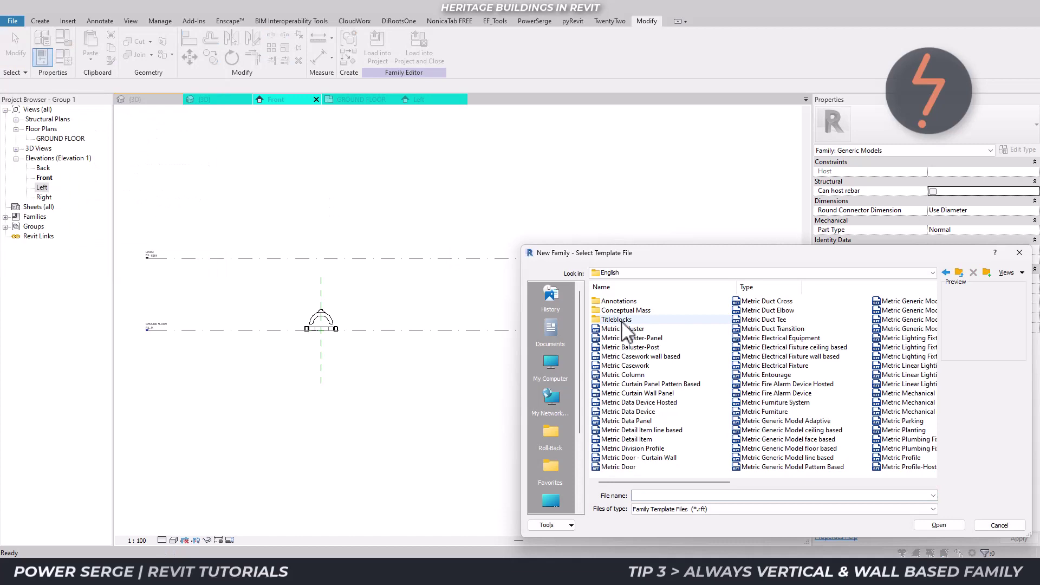
left_click(932, 481)
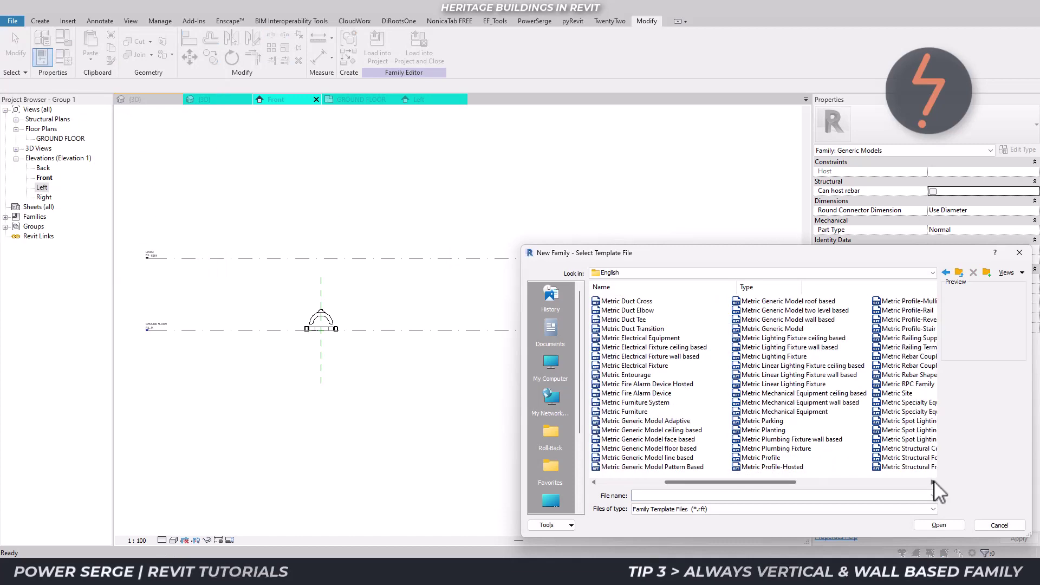
left_click(827, 320)
left_click(939, 525)
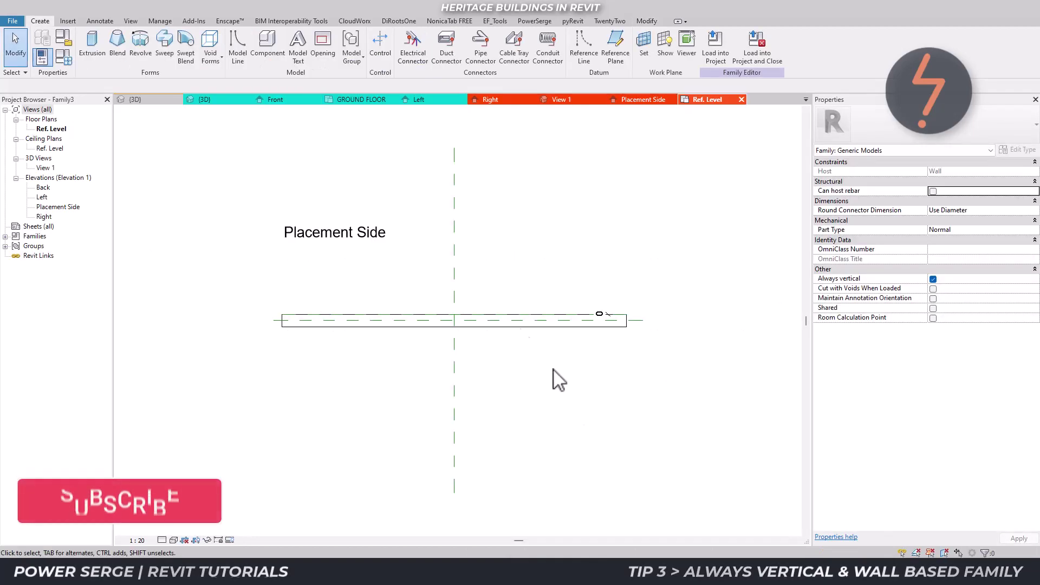
Step: Close the inactive views and load the arch family into Family3 only, leaving out Heritage.rvt
left_click(255, 12)
left_click(229, 101)
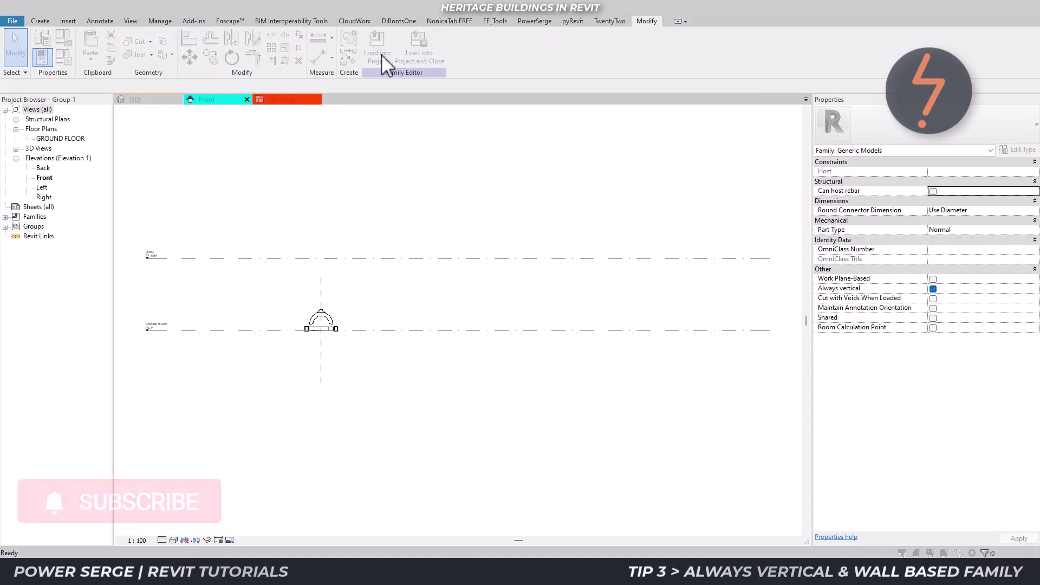
left_click(379, 56)
left_click(450, 235)
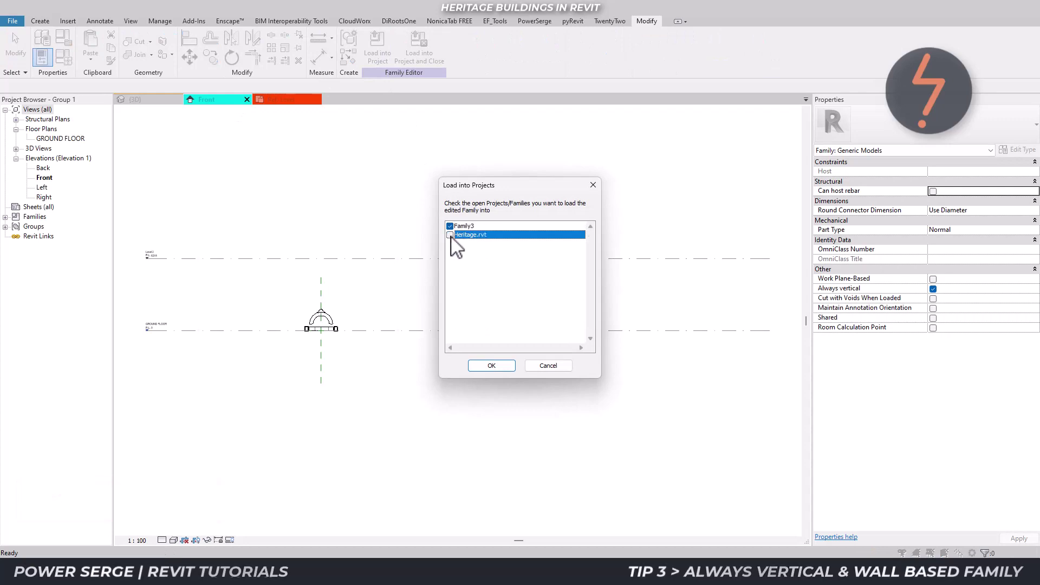
left_click(490, 366)
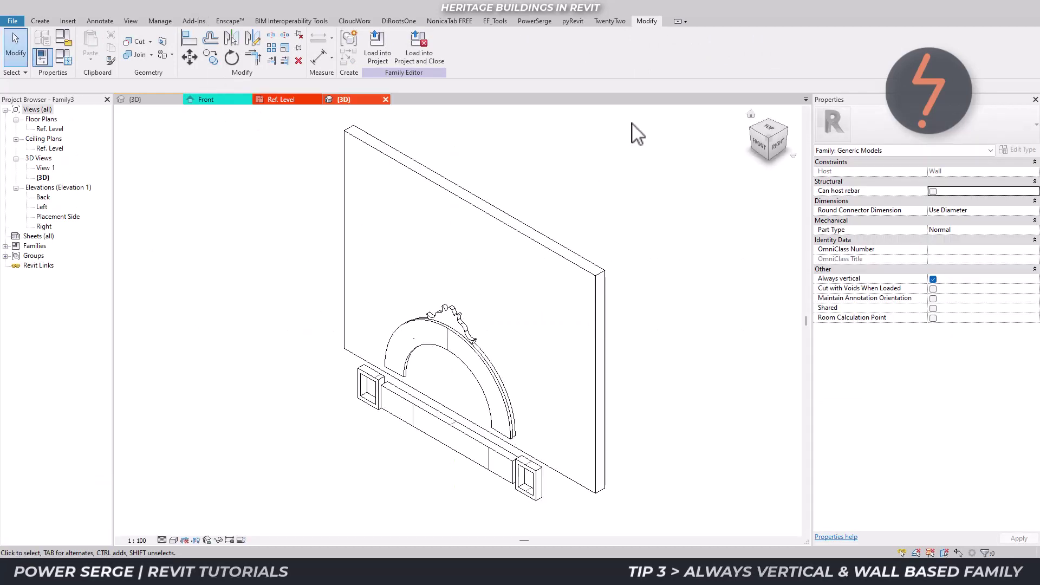
Step: Show the host wall and arch from behind in Wireframe in 3D, and open the Ref. Level plan
left_click(786, 129)
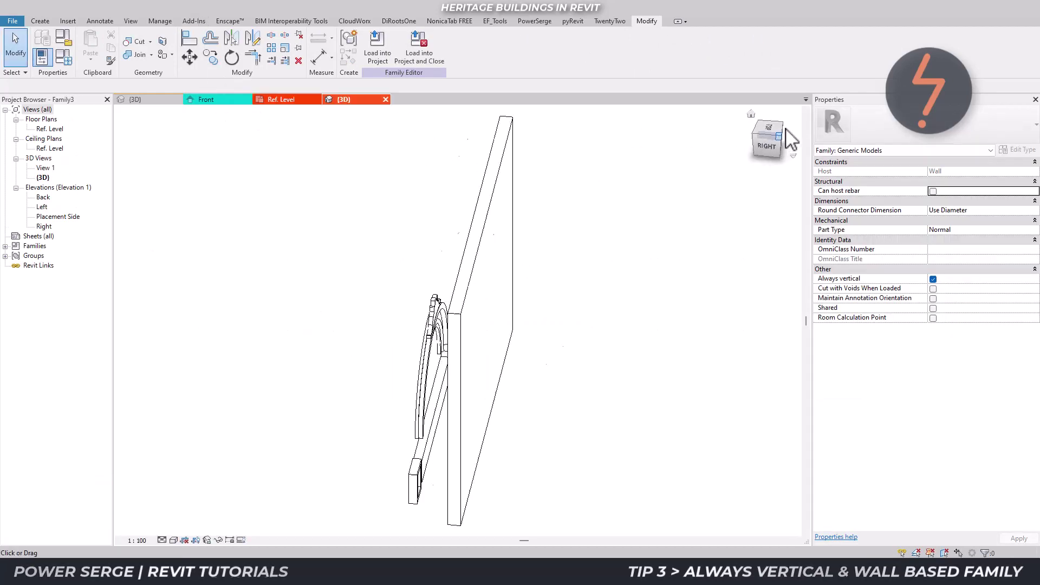
left_click(173, 540)
left_click(179, 483)
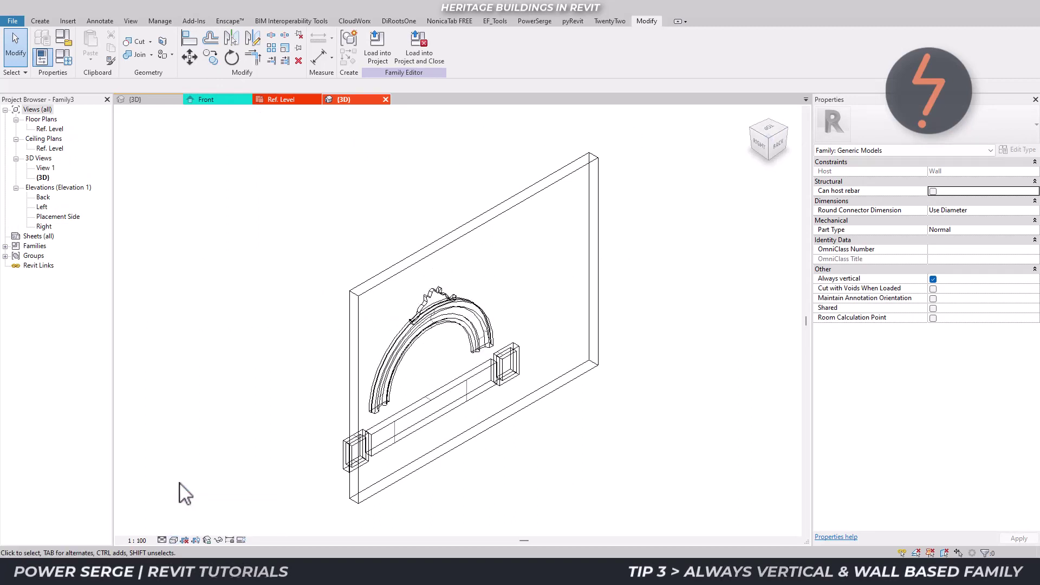
left_click(293, 100)
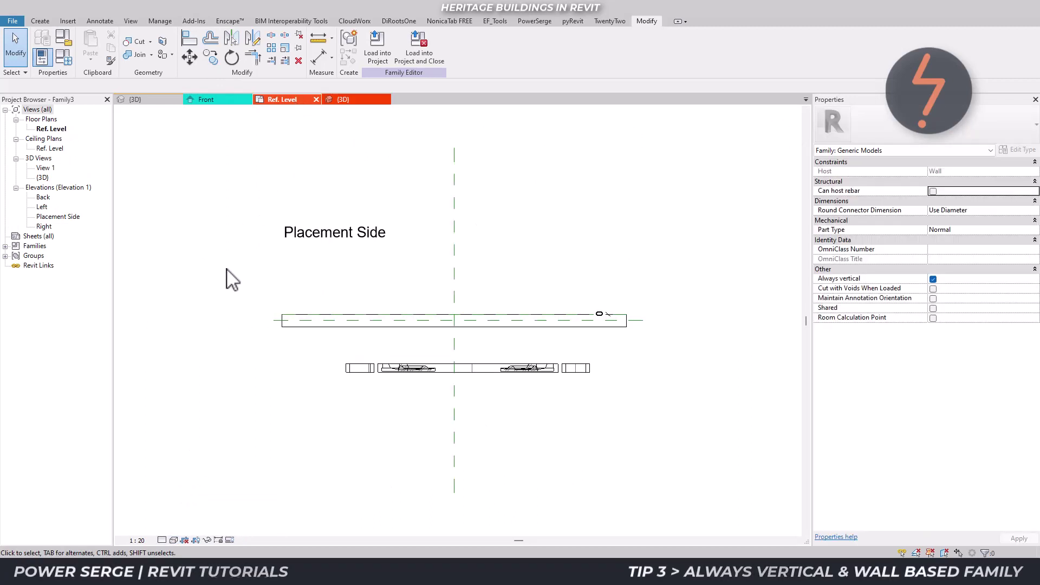
Step: Align the nested arch to the Center (Left/Right) reference plane and to the Back reference plane on the wall's placement side
key("a")
key("l")
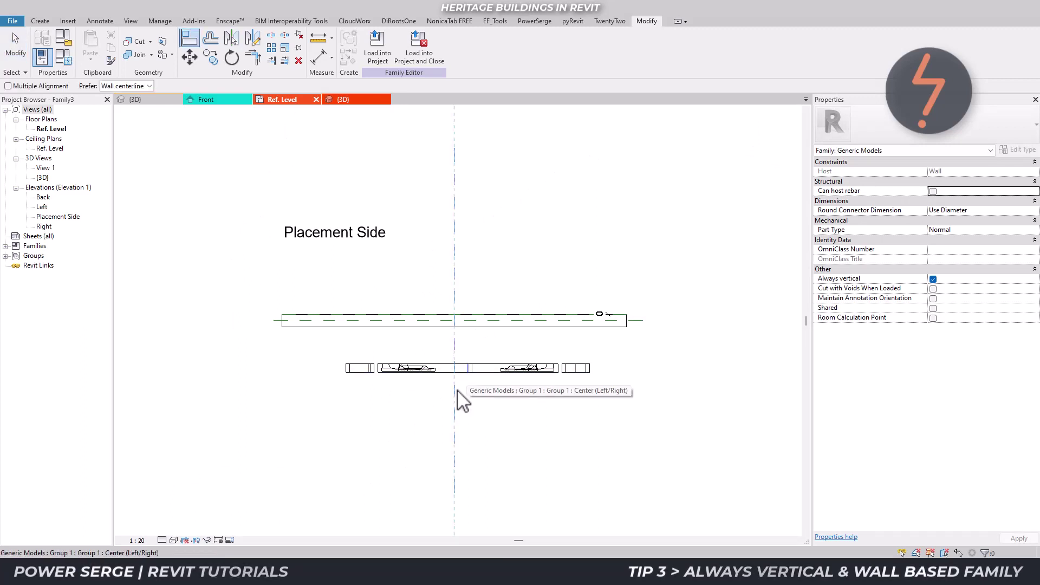
left_click(468, 372)
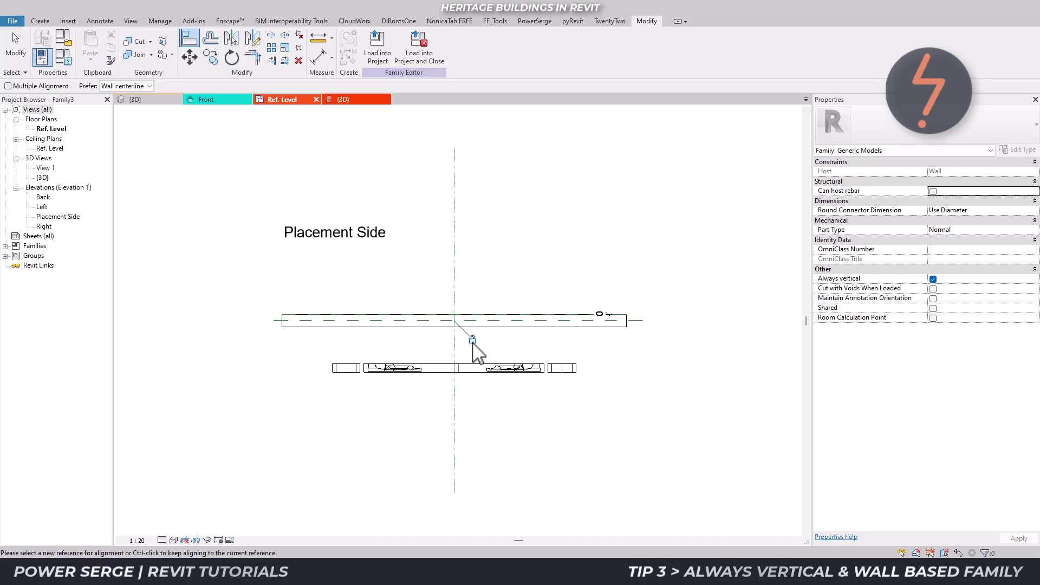
left_click(553, 314)
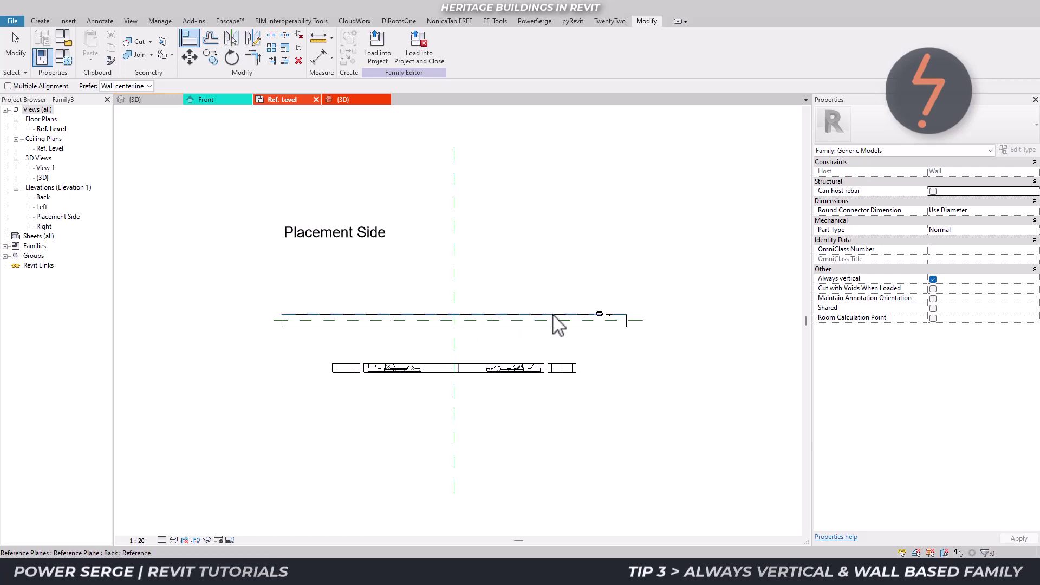
left_click(553, 314)
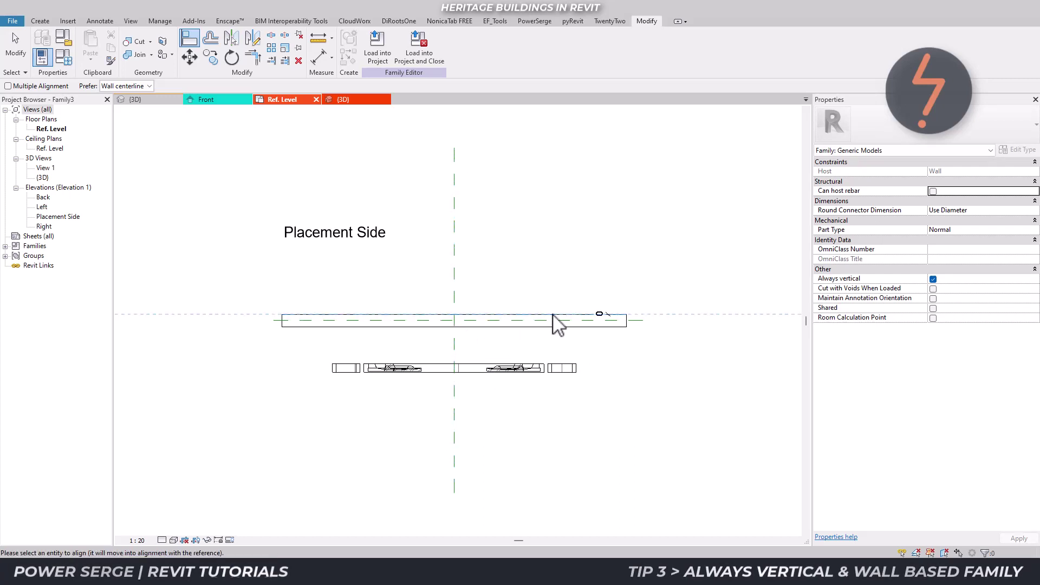
left_click(475, 373)
key("Escape")
key("Escape")
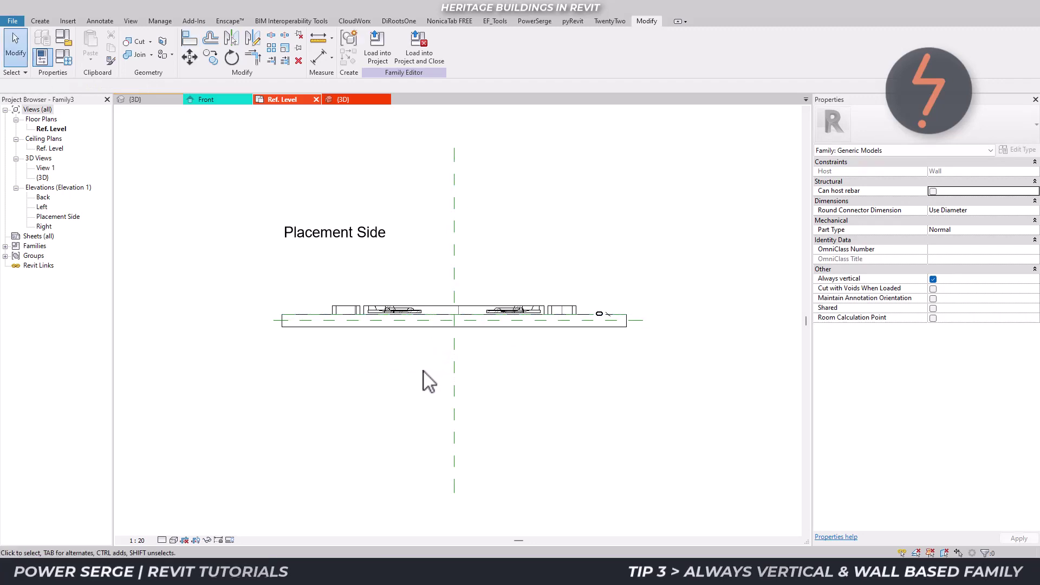
Step: Check the arch's position on the host wall in the Left and Placement Side elevations
double_click(42, 207)
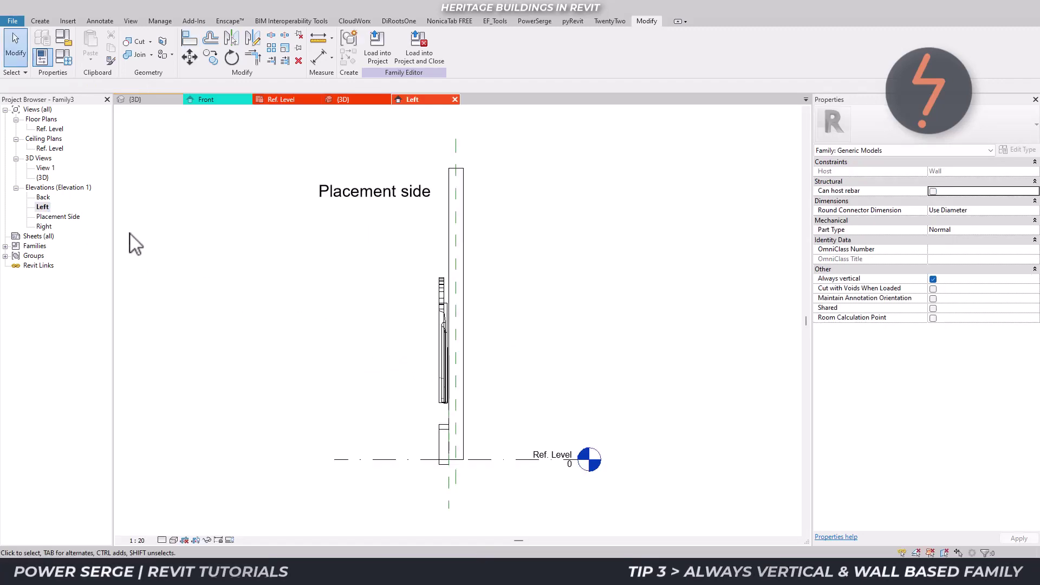
double_click(65, 217)
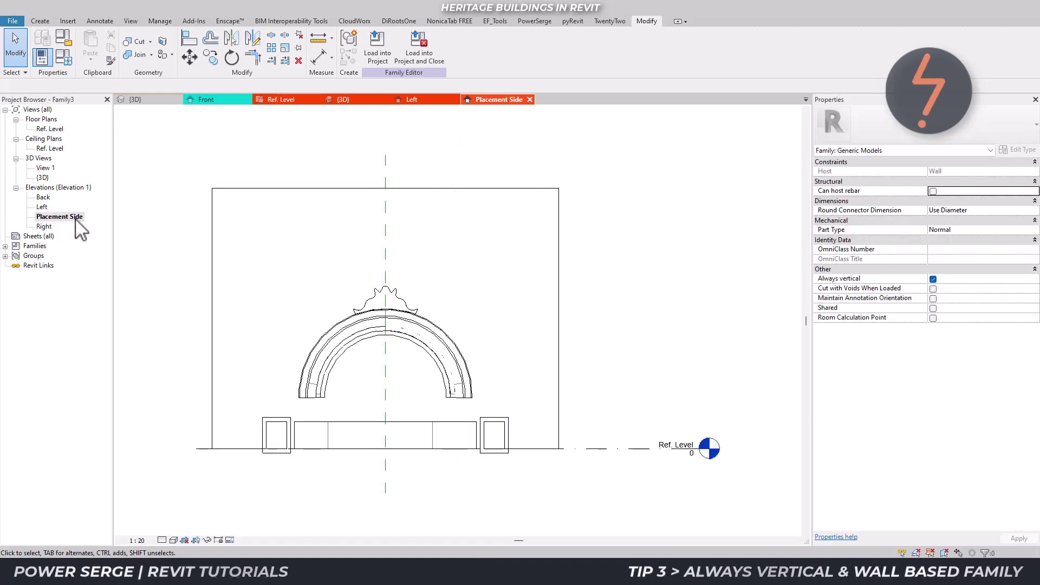
key("ctrl+a")
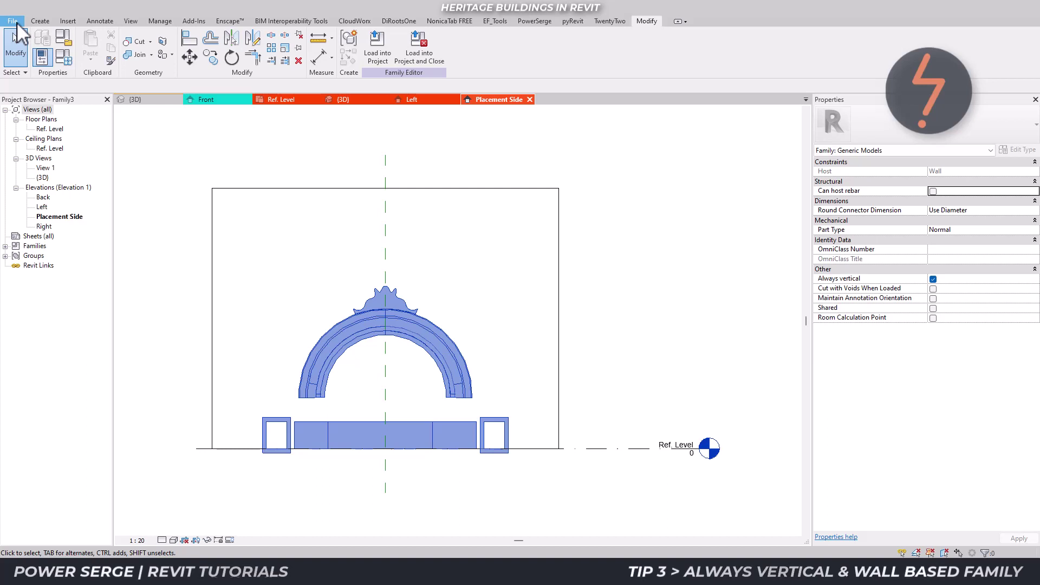
Step: Save the wall-based family as Heritage_Arc in the Families folder
left_click(16, 22)
key("Escape")
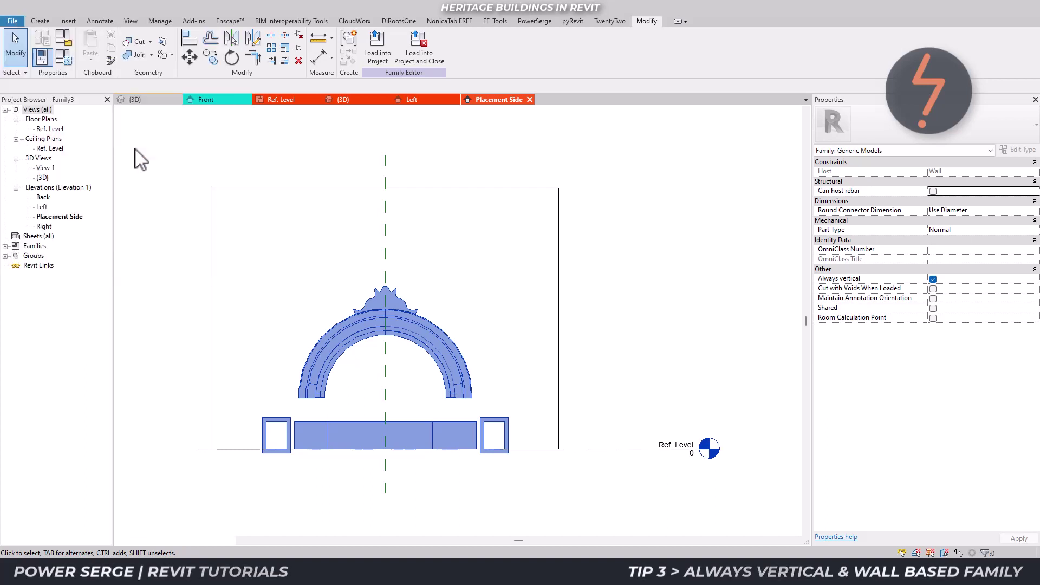
key("ctrl+s")
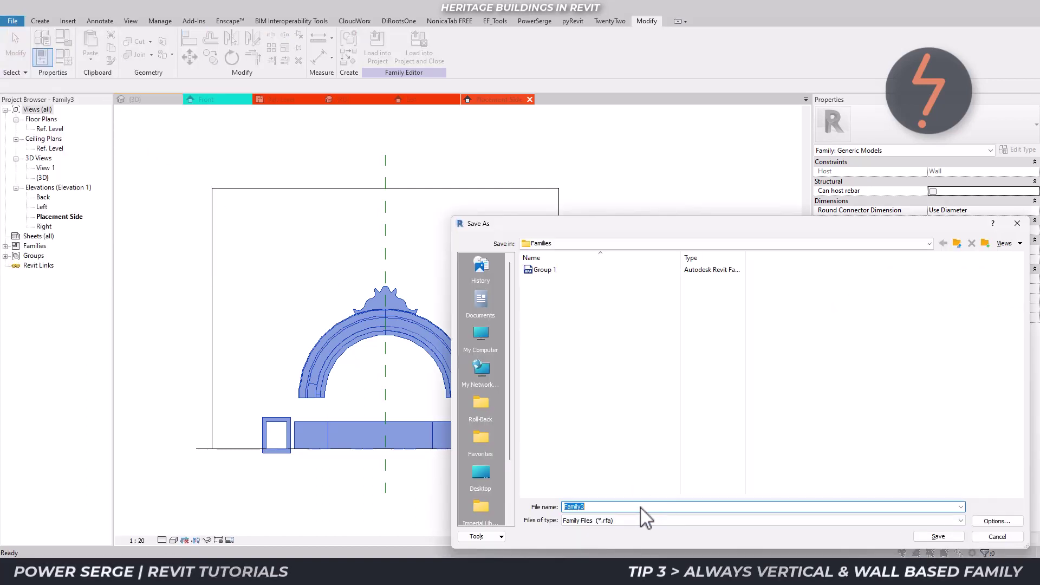
left_click(623, 508)
key("BackSpace")
key("BackSpace")
key("BackSpace")
key("BackSpace")
key("BackSpace")
key("BackSpace")
key("BackSpace")
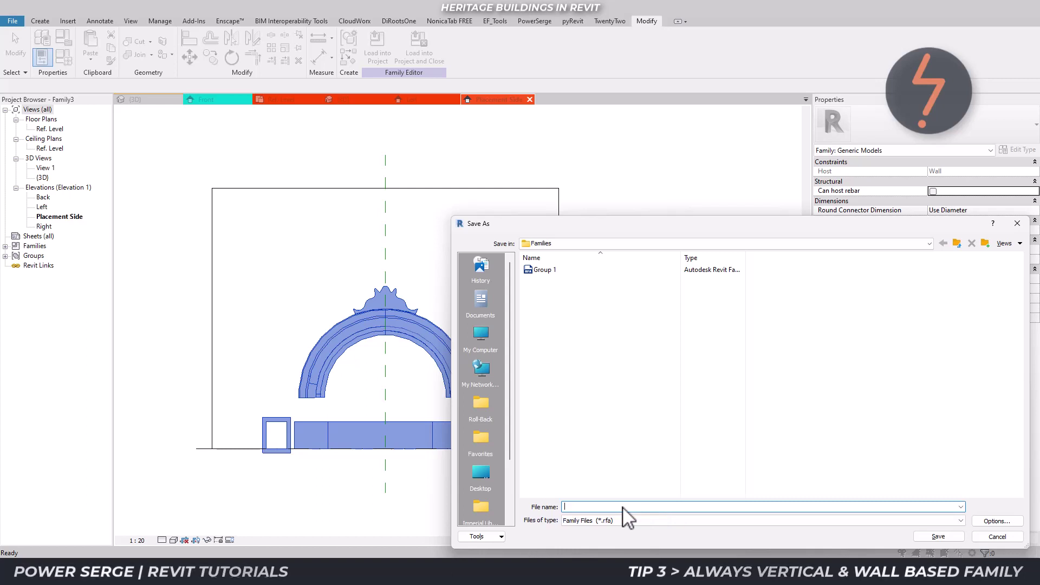
type("Hertiage")
type("_Arc")
left_click(935, 534)
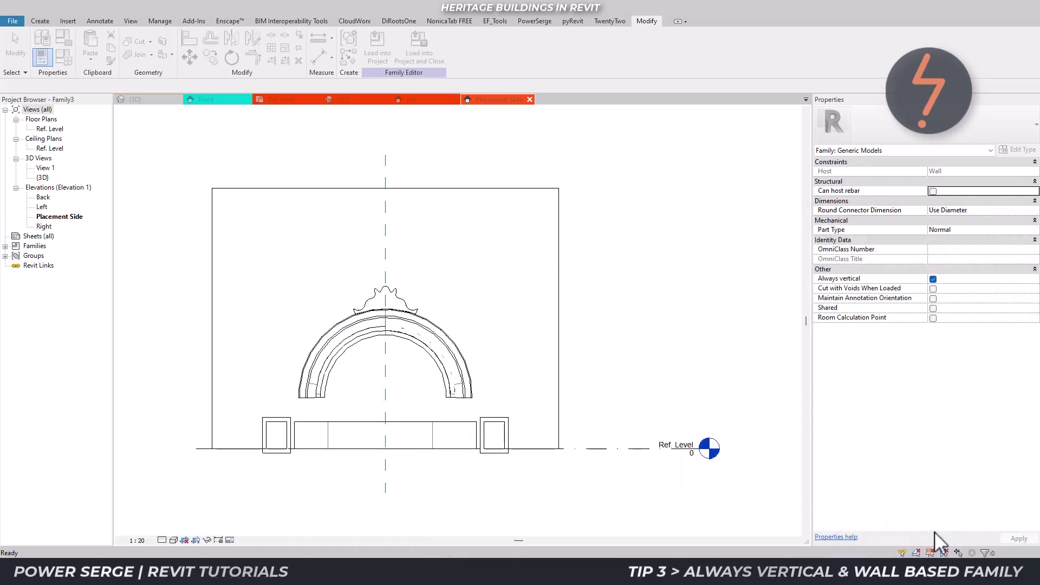
Step: Load the Heritage_Arc family into the Heritage project without placing an instance yet
left_click(376, 55)
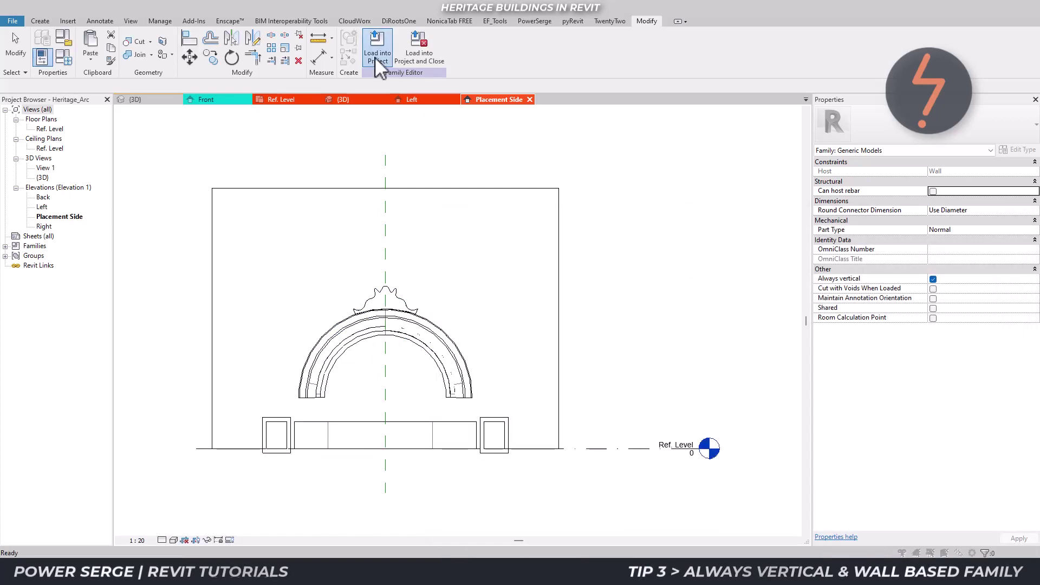
left_click(450, 235)
left_click(491, 365)
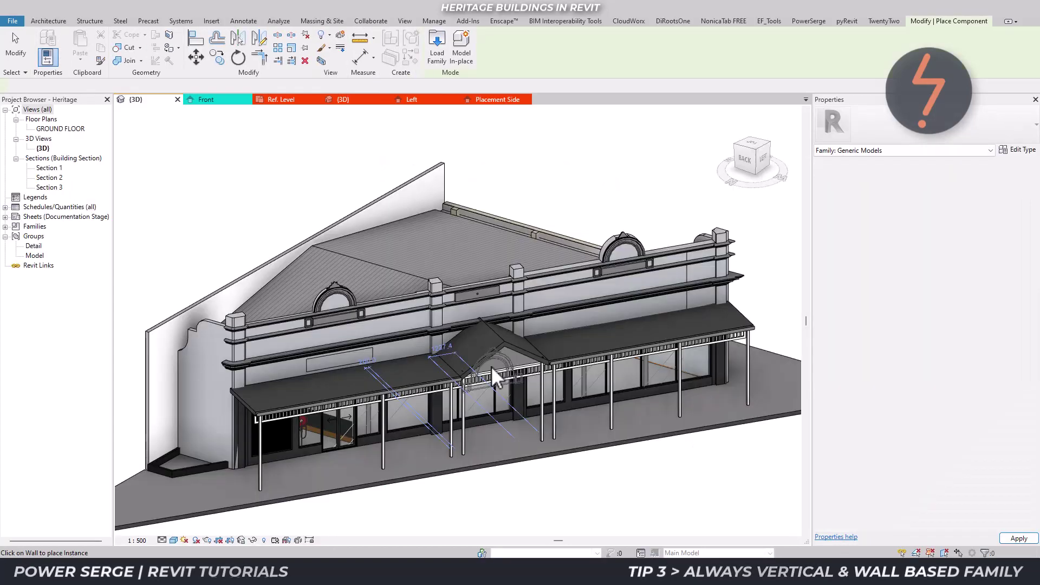
key("Escape")
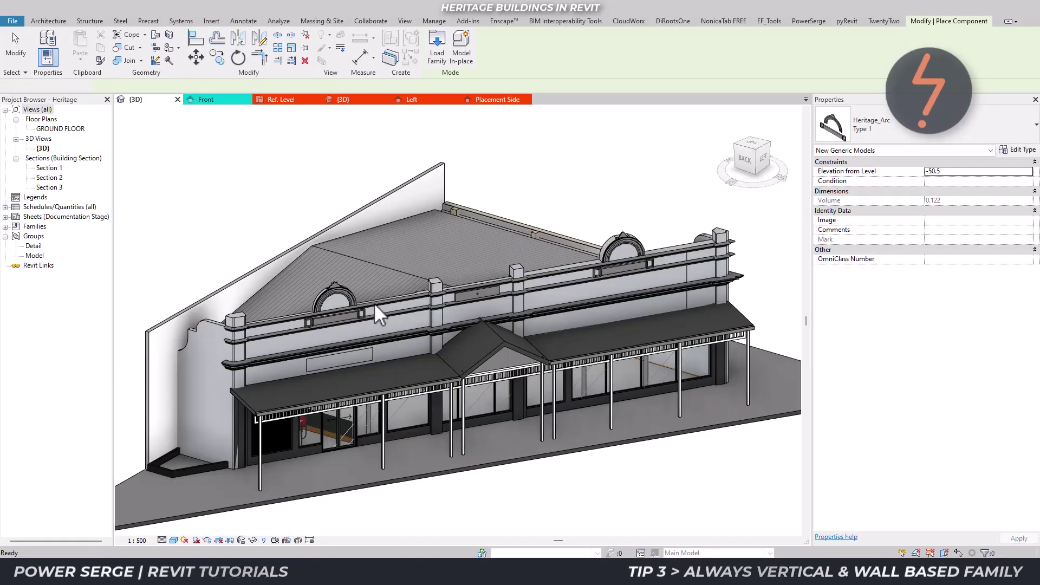
Step: Edit the in-place facade model and delete its arches, ornaments and parapet panels, keeping the horizontal mouldings
left_click(347, 301)
left_click(442, 42)
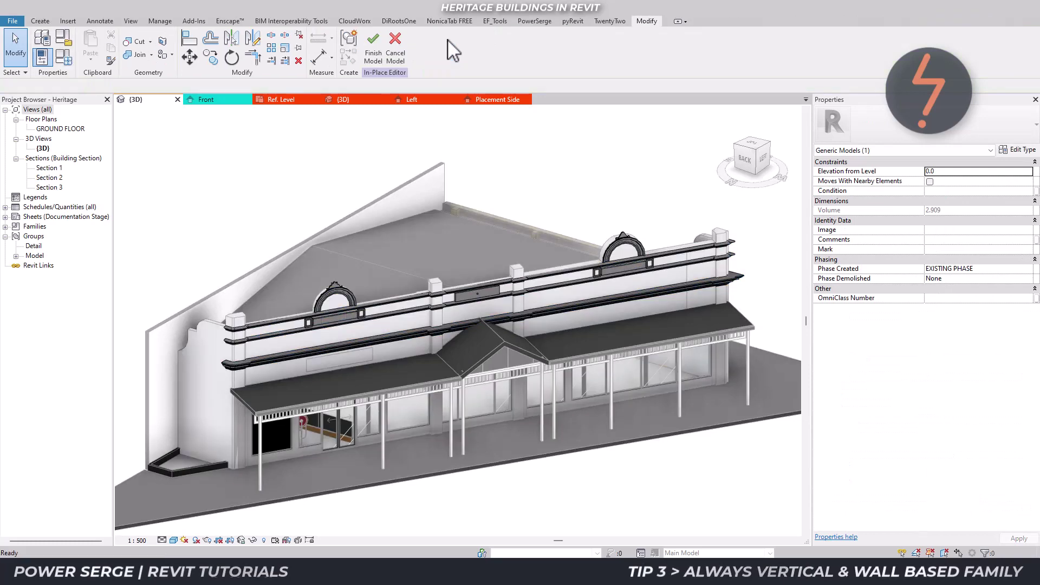
left_click_drag(369, 354, 385, 377)
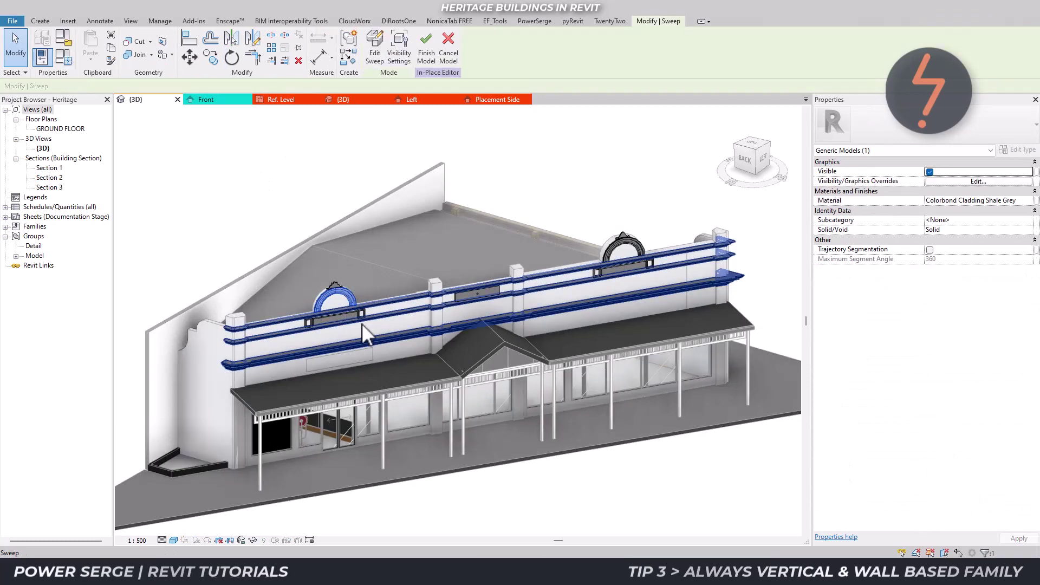
left_click(339, 281, "ctrl")
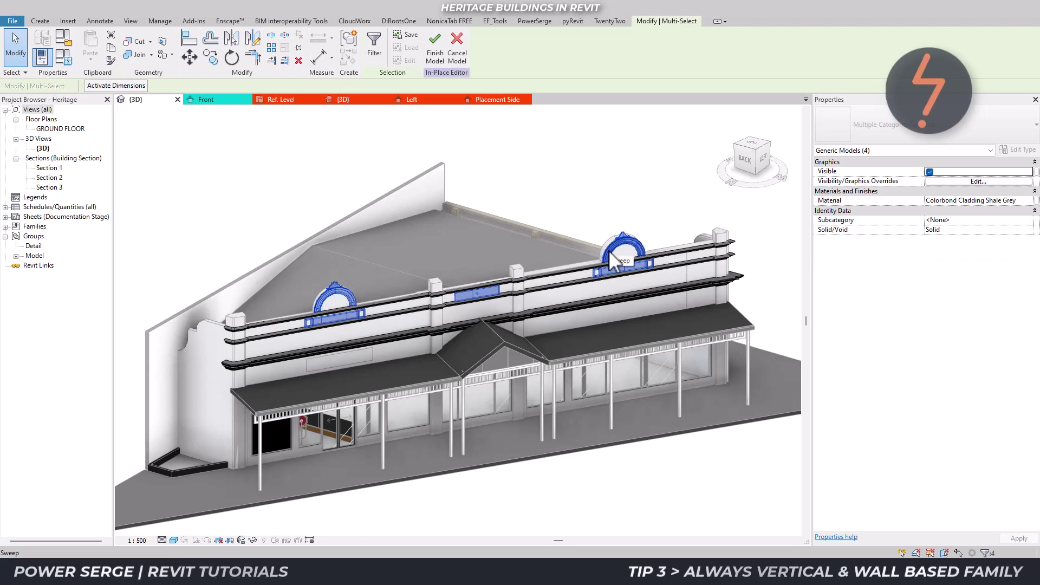
key("Escape")
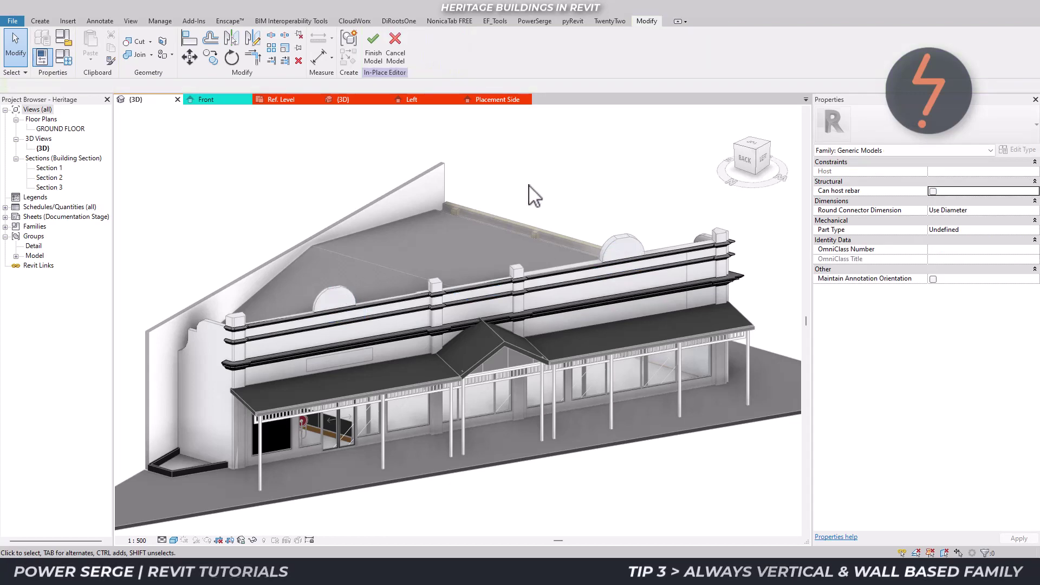
Step: Create a floor plan view for the PARAPET level
left_click(409, 23)
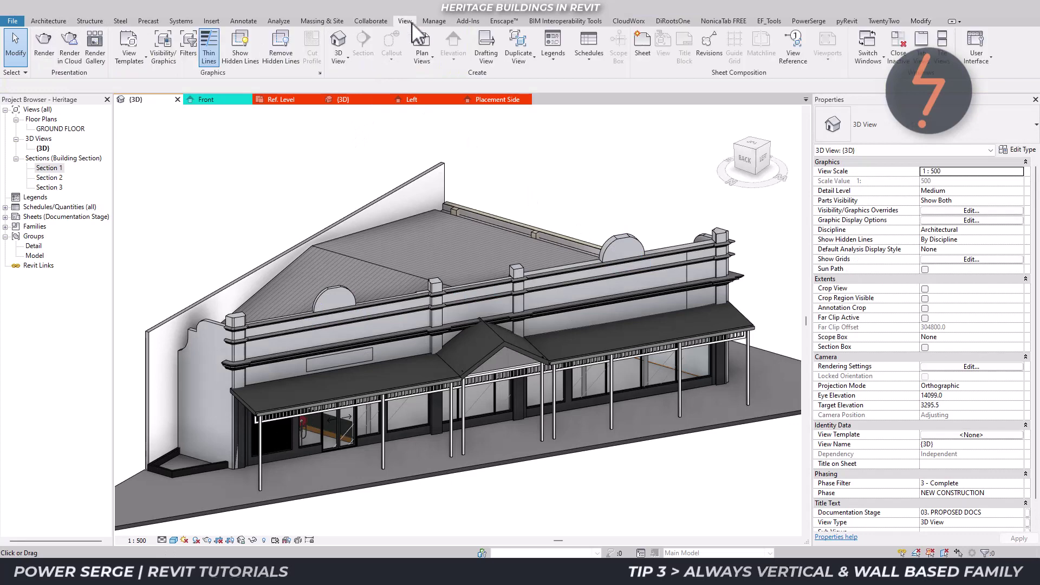
left_click(423, 54)
left_click(438, 81)
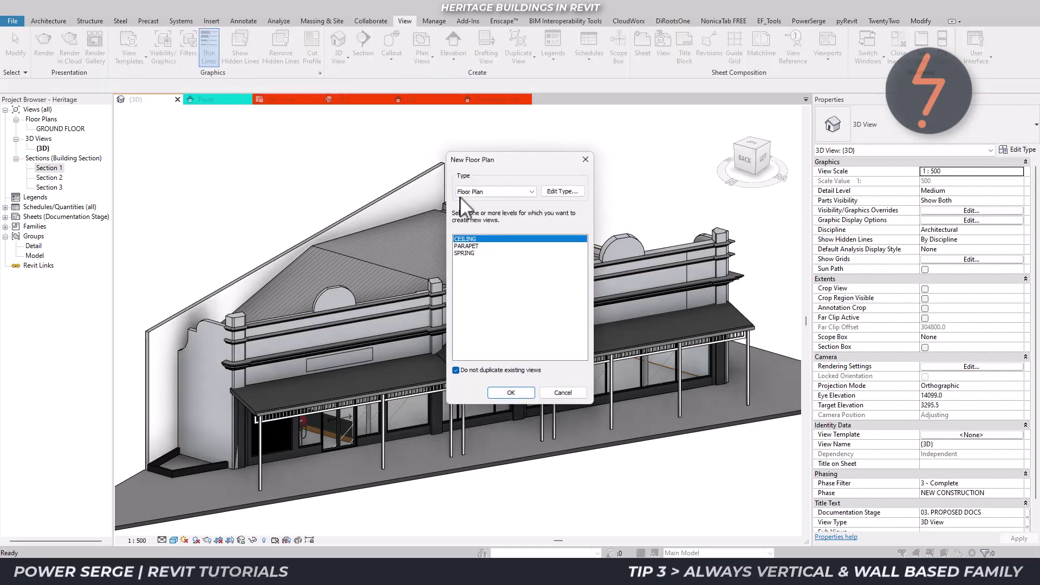
left_click(474, 256)
left_click(510, 389)
Step: Draw a building section across the angled facade wall in the PARAPET plan, looking along the wall
right_click(446, 252)
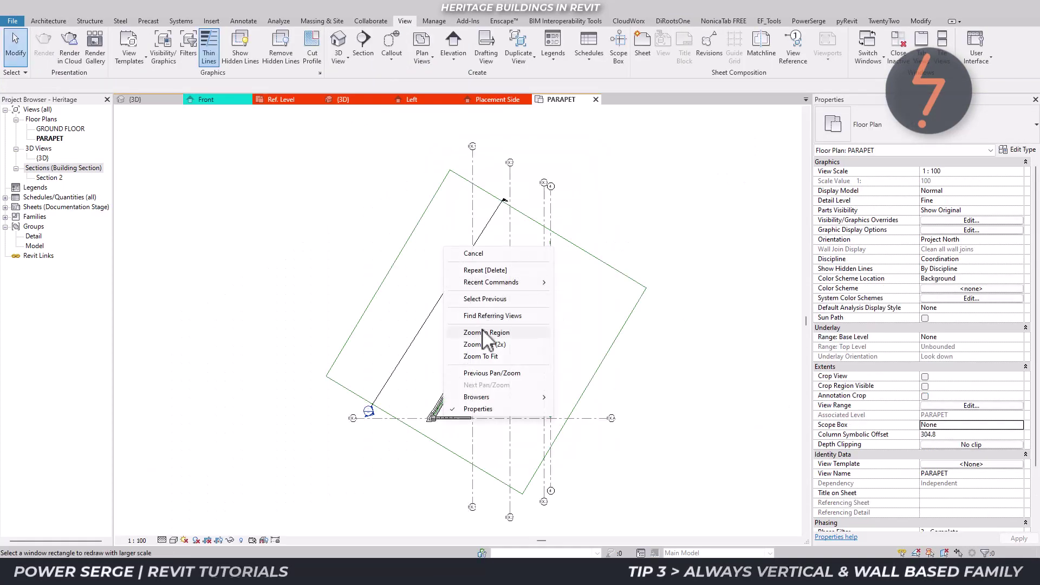
left_click(482, 399)
left_click_drag(439, 236, 561, 346)
left_click(363, 44)
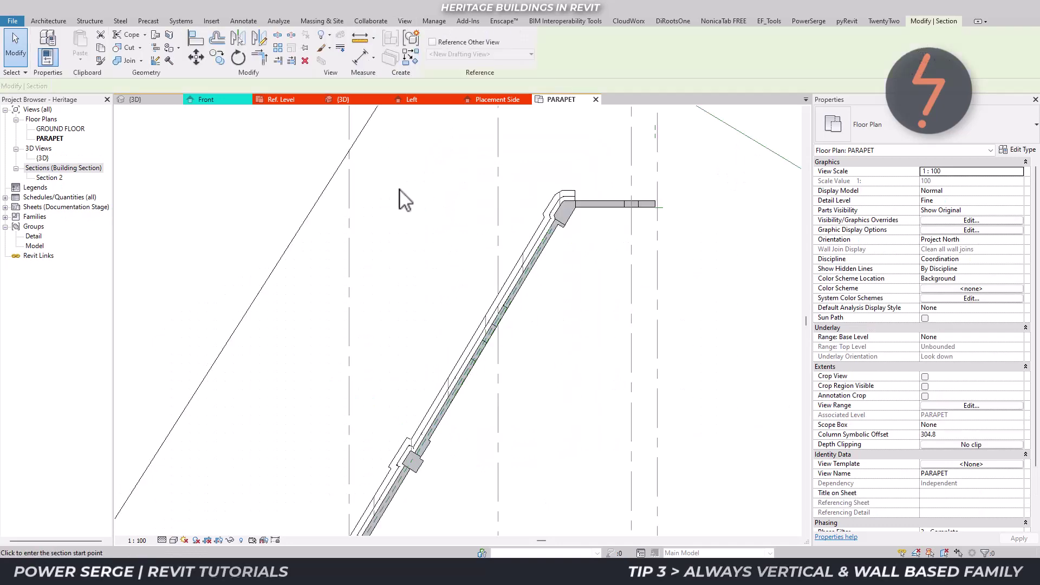
left_click(443, 343)
left_click(528, 404)
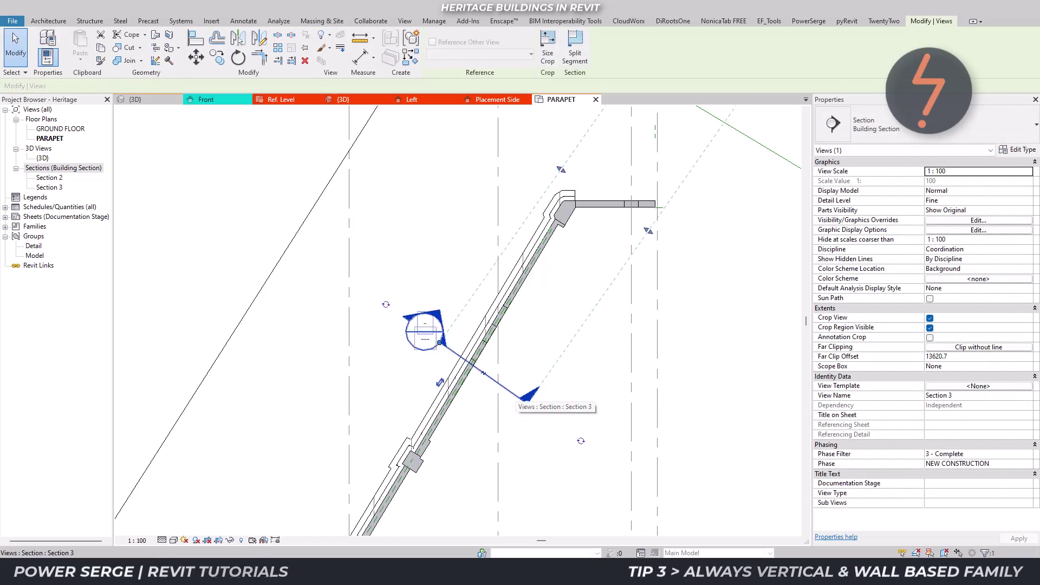
key("Escape")
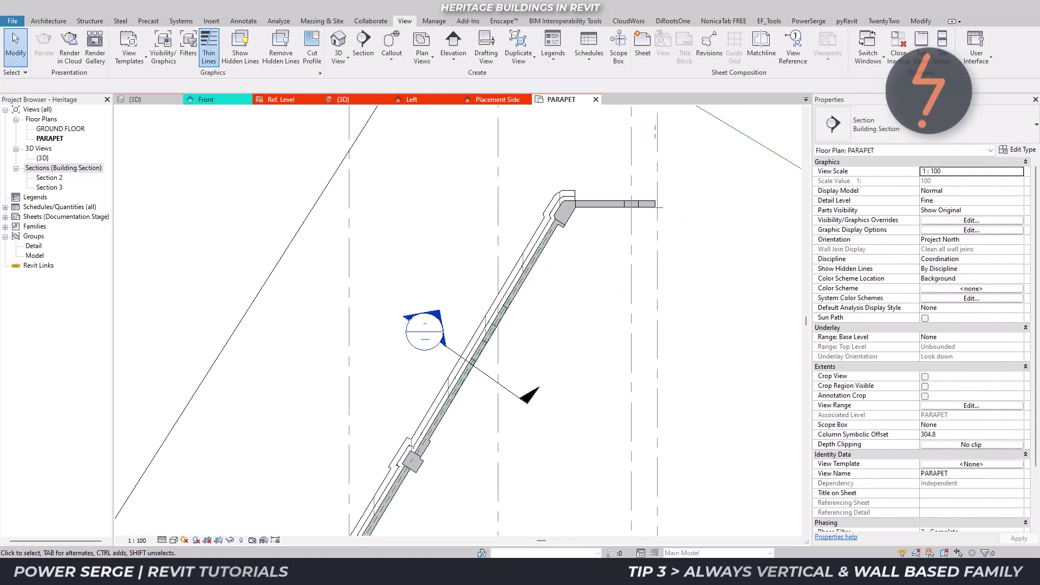
Step: Place a Heritage_Arc Type 1 instance on the parapet's half-round wall in the 3D view, with its arch following the curved edge
left_click(152, 101)
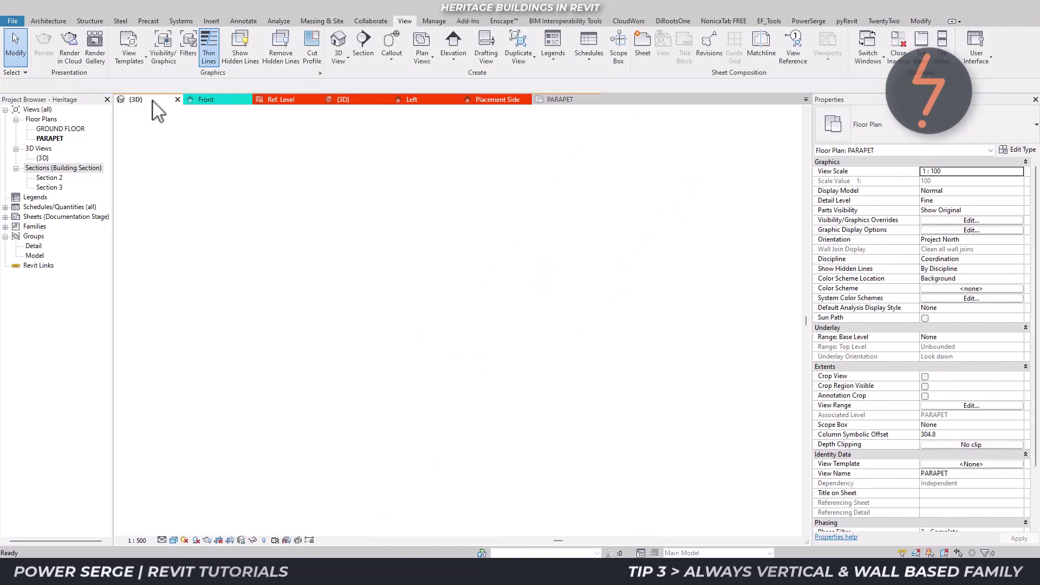
right_click(158, 169)
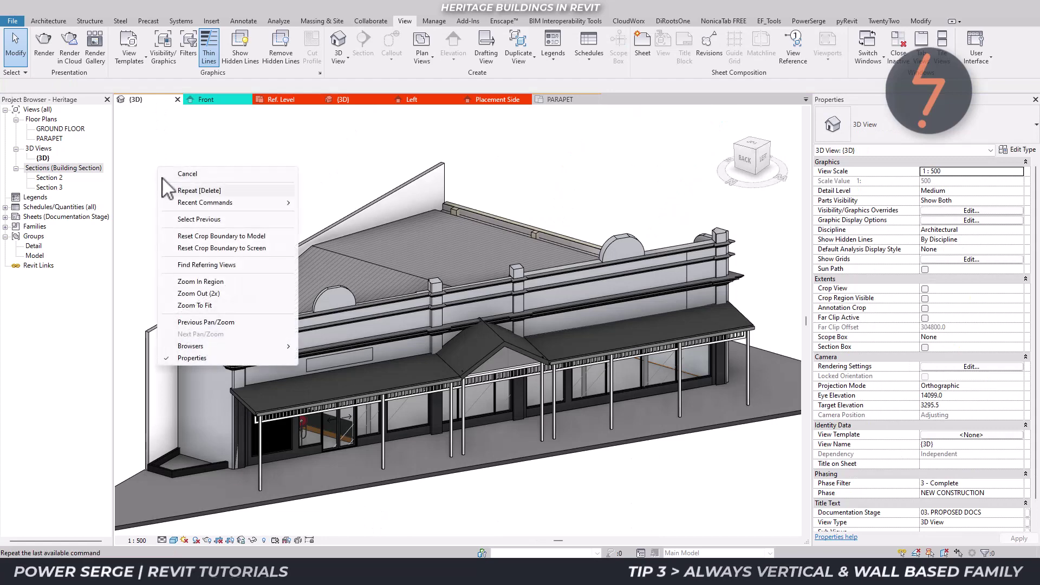
left_click(205, 281)
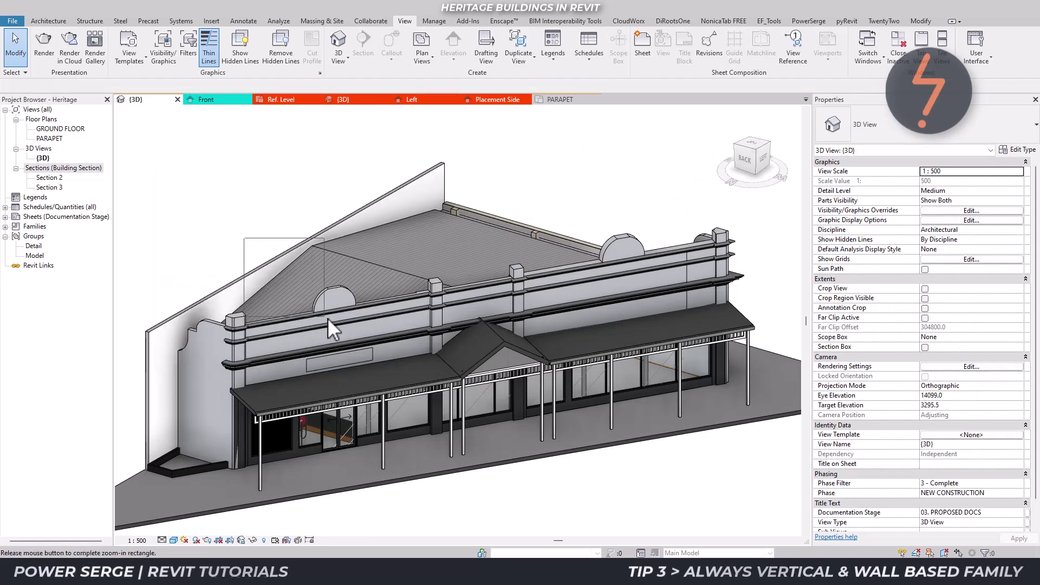
left_click_drag(389, 350, 407, 356)
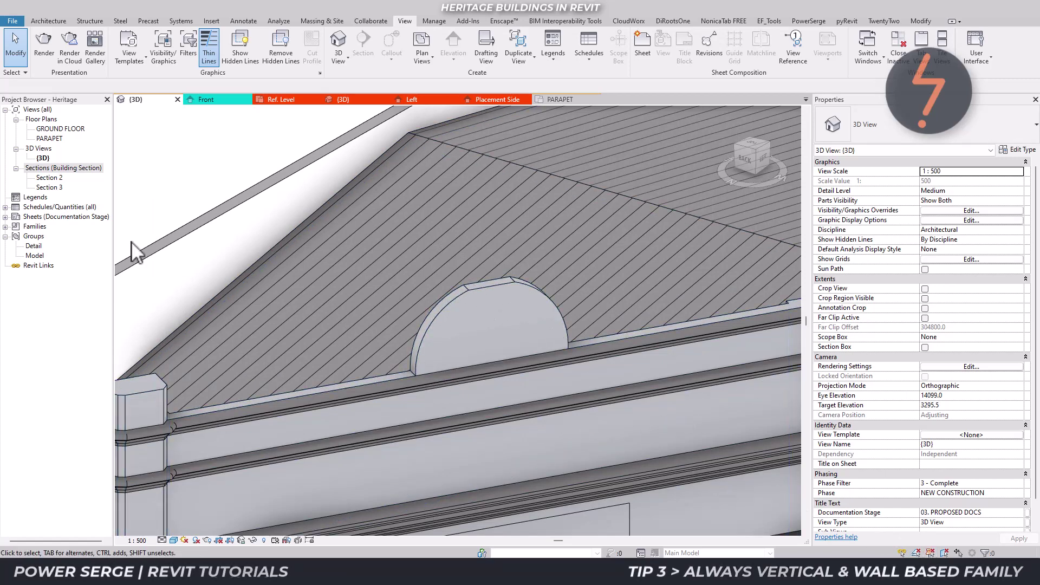
left_click(5, 226)
left_click(16, 305)
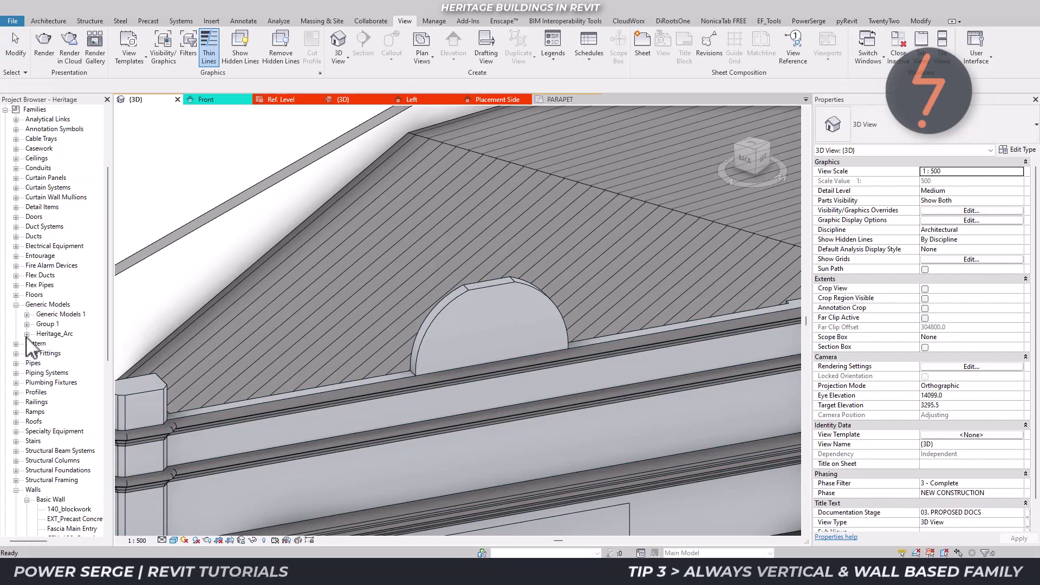
left_click(26, 334)
right_click(56, 344)
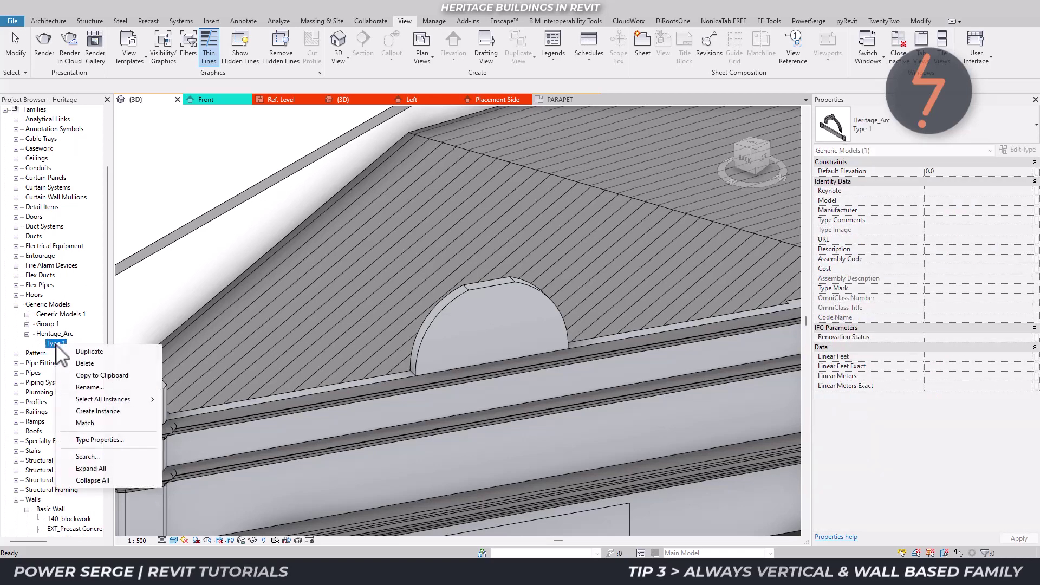
left_click(99, 411)
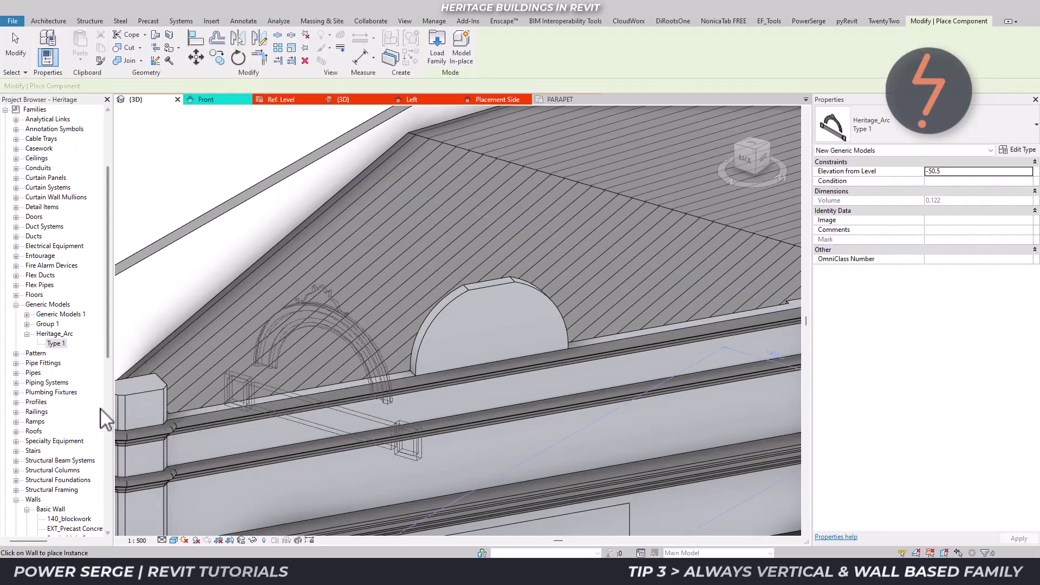
left_click(490, 332)
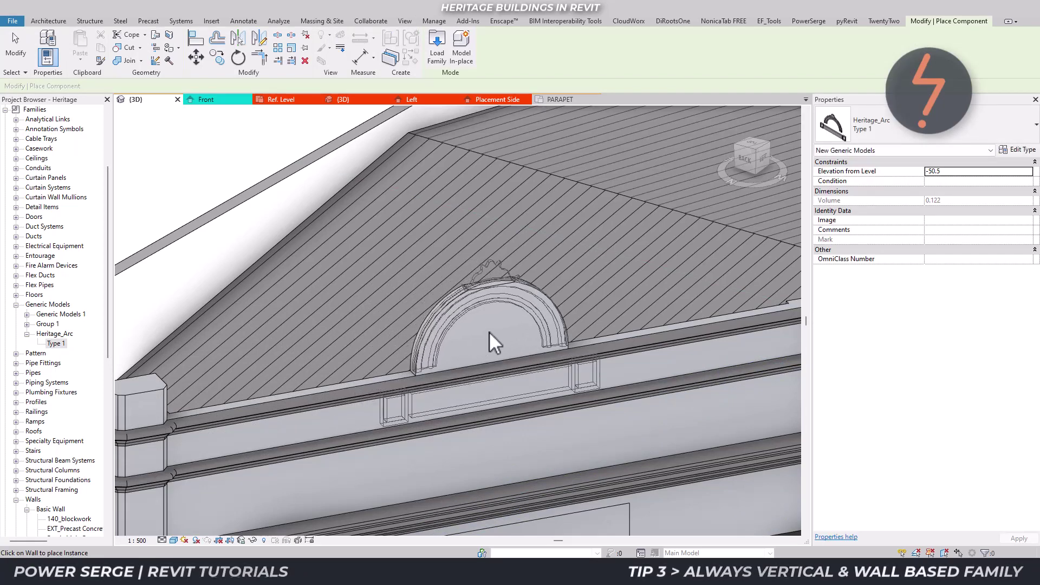
left_click(489, 332)
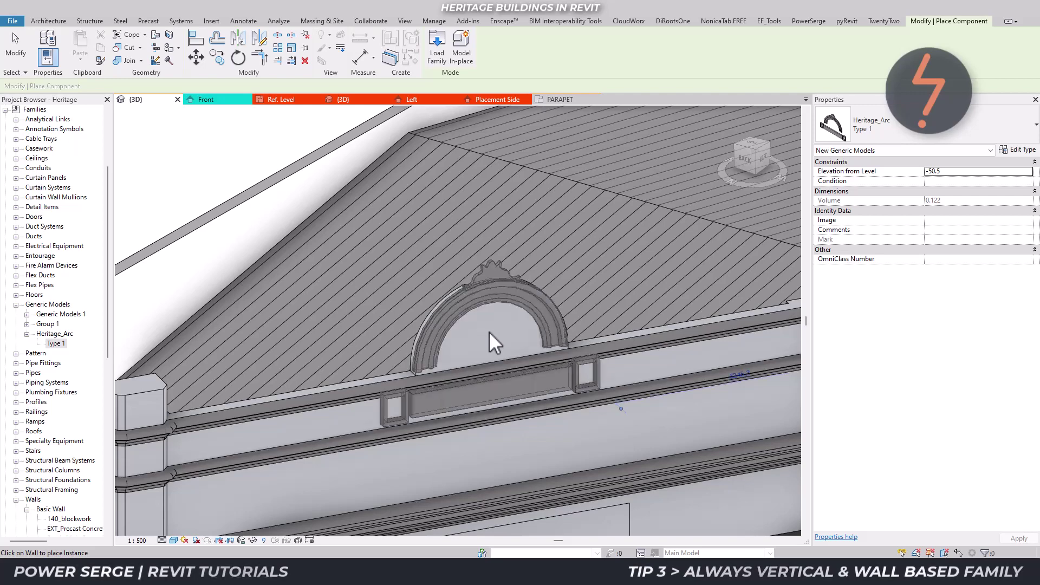
key("Escape")
key("Escape")
scroll(111, 190, "up", 3)
scroll(111, 189, "up", 2)
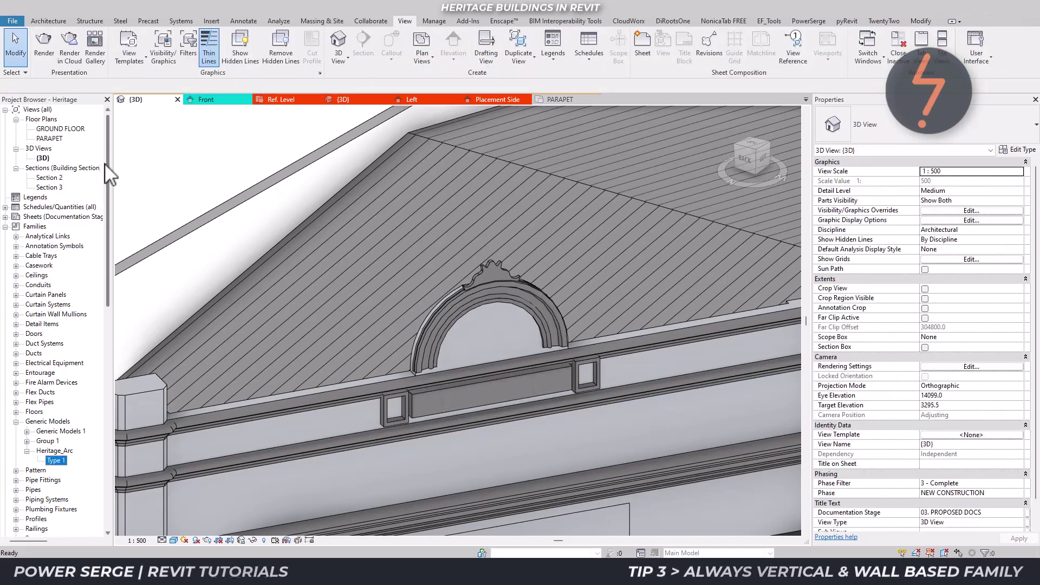
Step: Open the Section 2 view and set its visual style to Wireframe around the parapet's arch
double_click(57, 177)
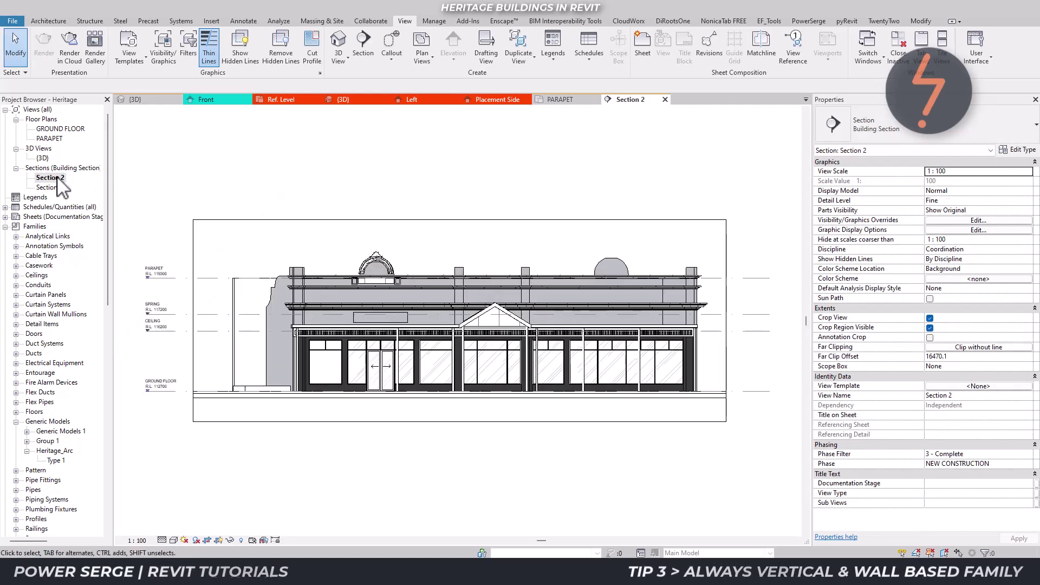
right_click(321, 247)
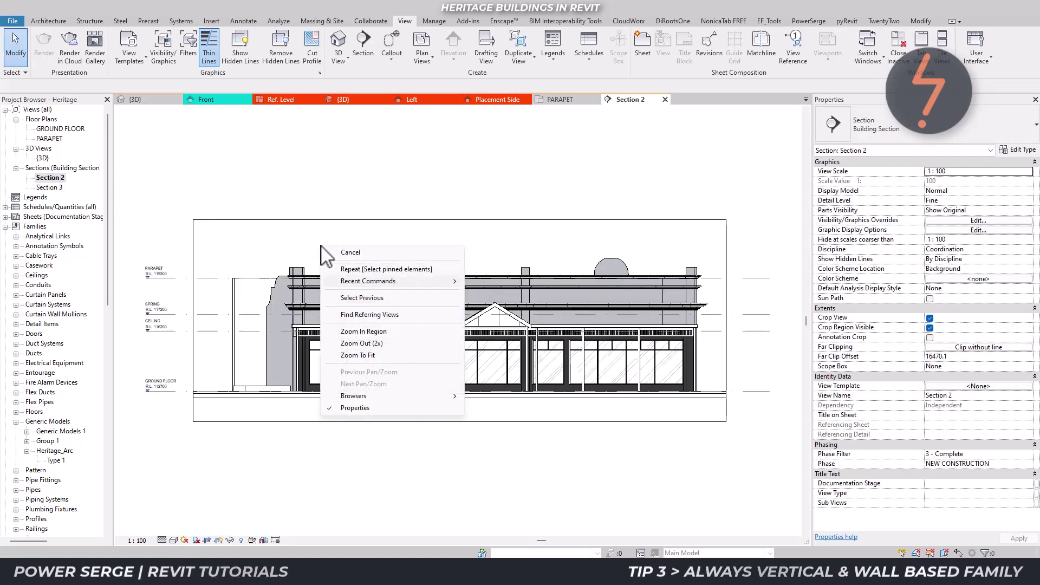
left_click(360, 331)
left_click_drag(340, 235, 413, 298)
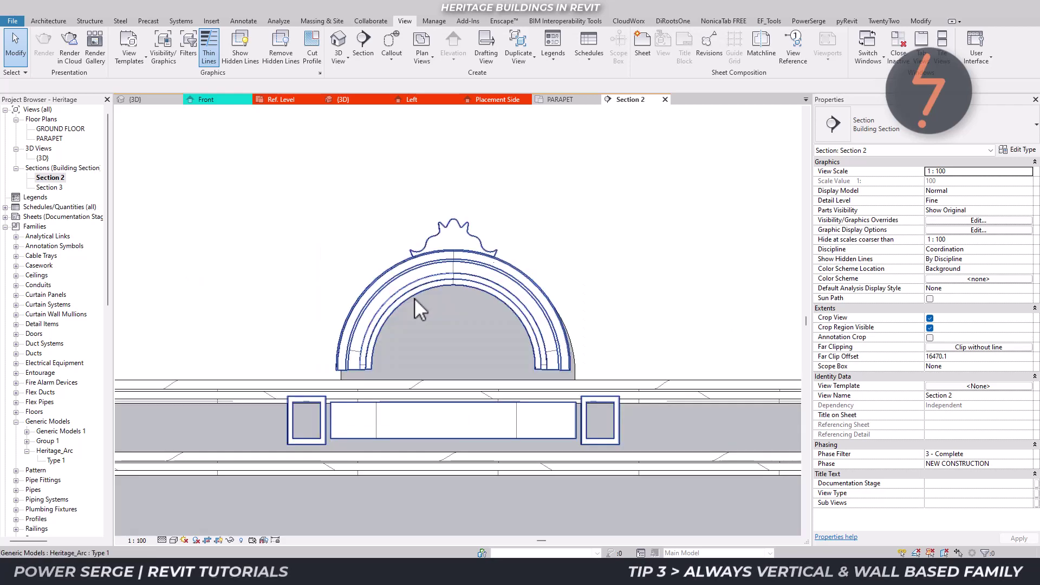
left_click(174, 540)
left_click(184, 508)
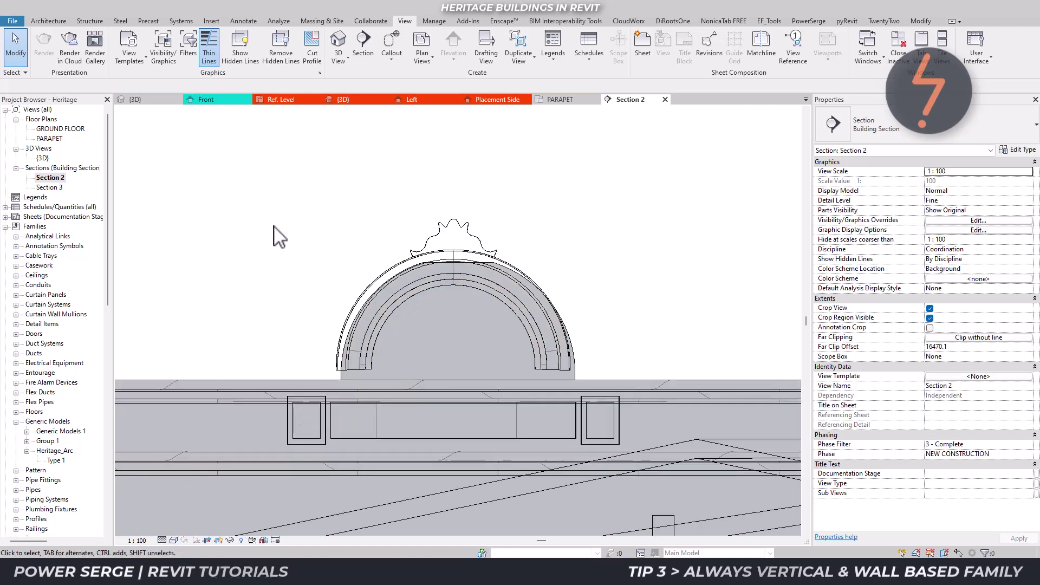
Step: Nudge the Heritage_Arc instance down to an elevation of 6170.9 from the GROUND FLOOR level
left_click(287, 429)
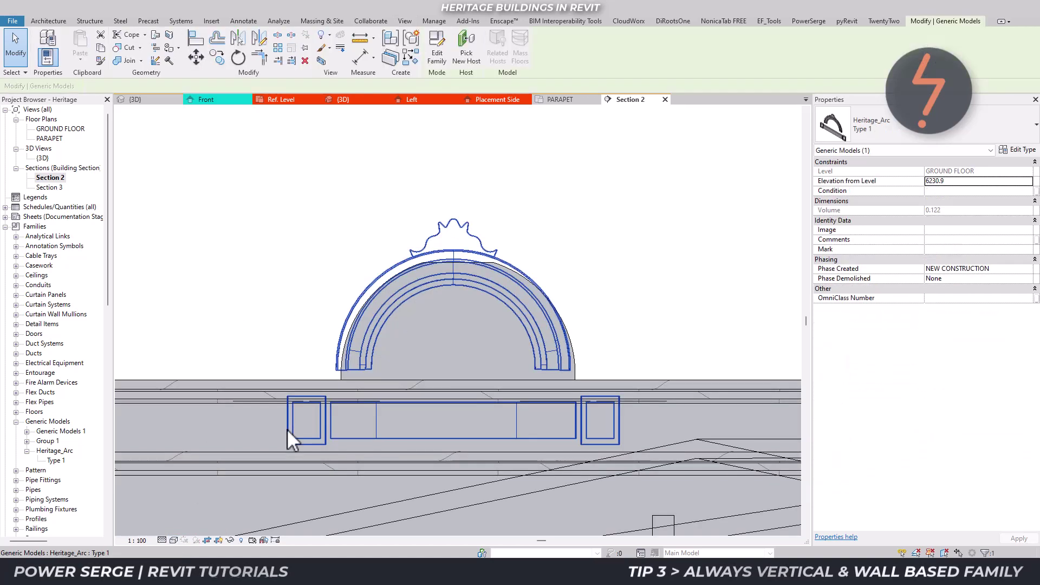
key("Down")
key("Down")
key("Down")
key("Down")
key("Down")
key("Down")
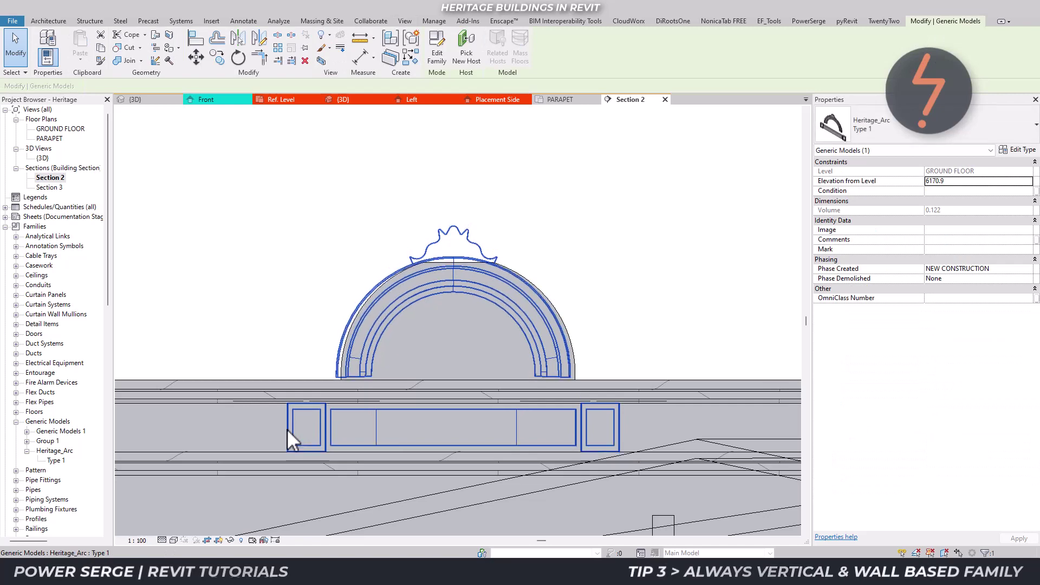
key("Escape")
Step: Move the Heritage_Arc instance down 3.4 mm so its small panel frame's bottom edge meets the moulding line below
right_click(314, 282)
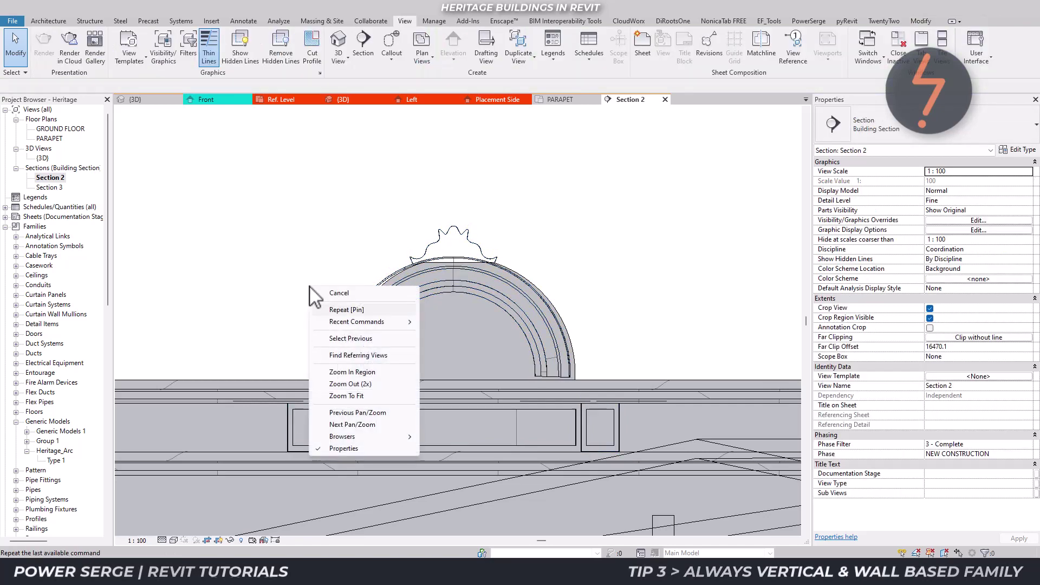
left_click(331, 371)
left_click_drag(256, 332, 417, 483)
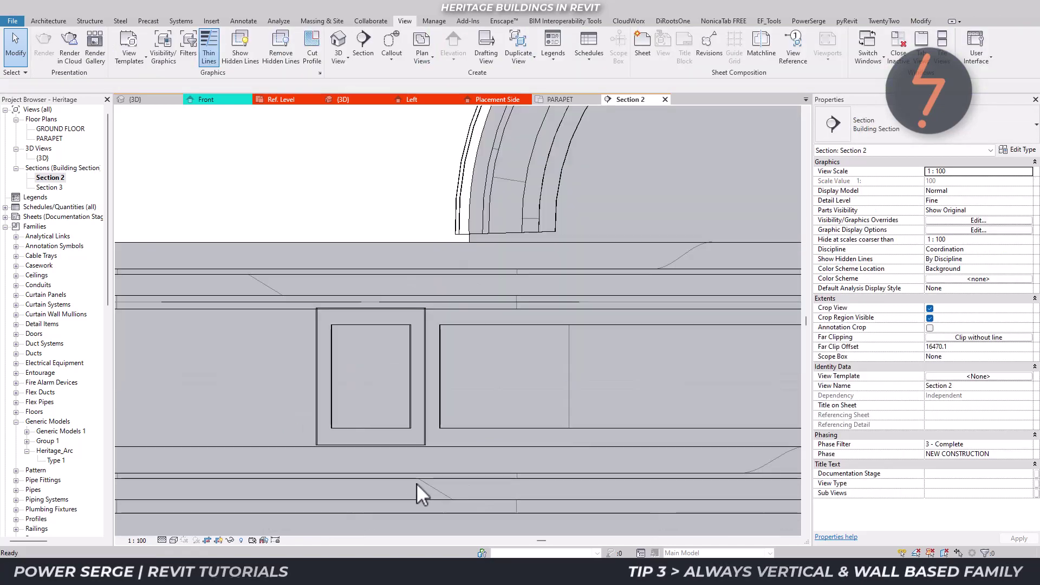
left_click_drag(291, 416, 466, 461)
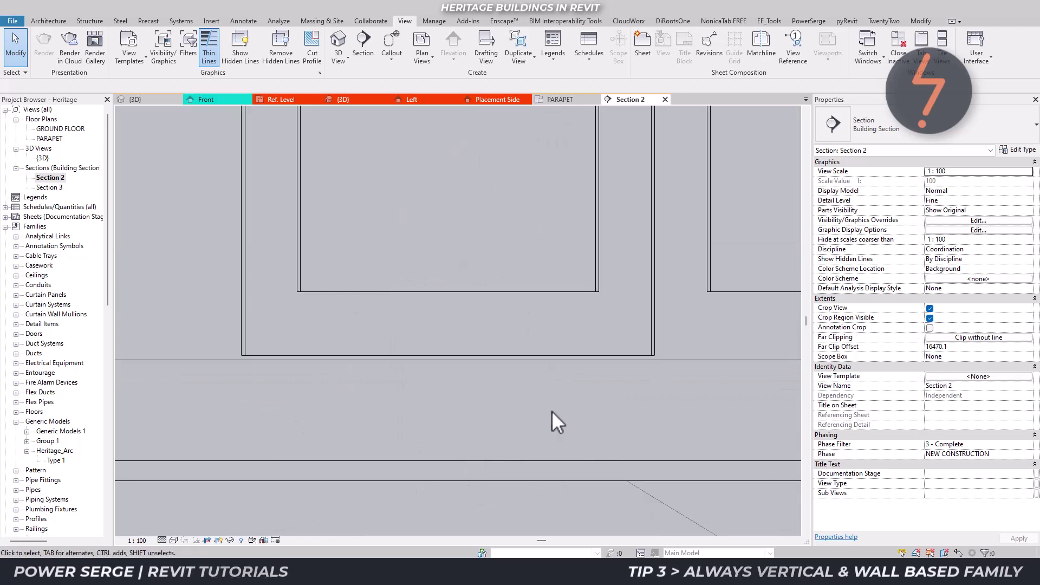
left_click(655, 353)
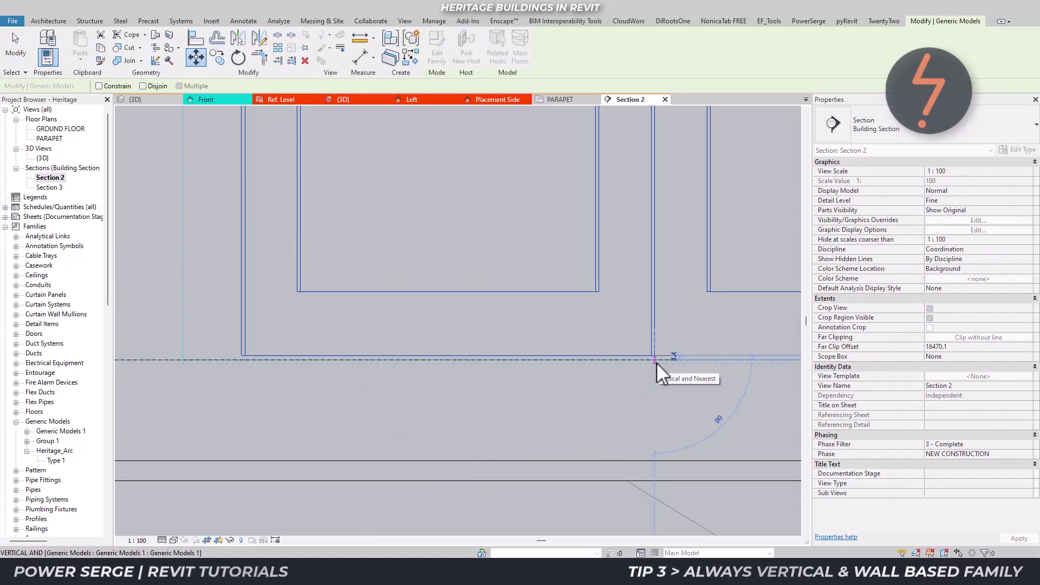
key("Escape")
Step: Move the Heritage_Arc instance horizontally so the arch's outer left end lines up with the half-round wall's edge
right_click(655, 367)
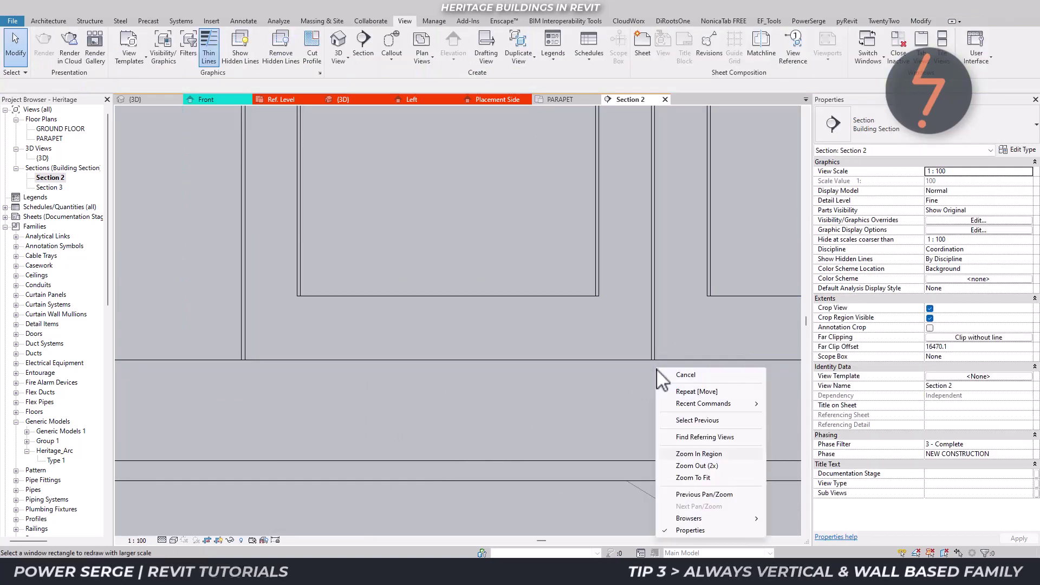
left_click(698, 494)
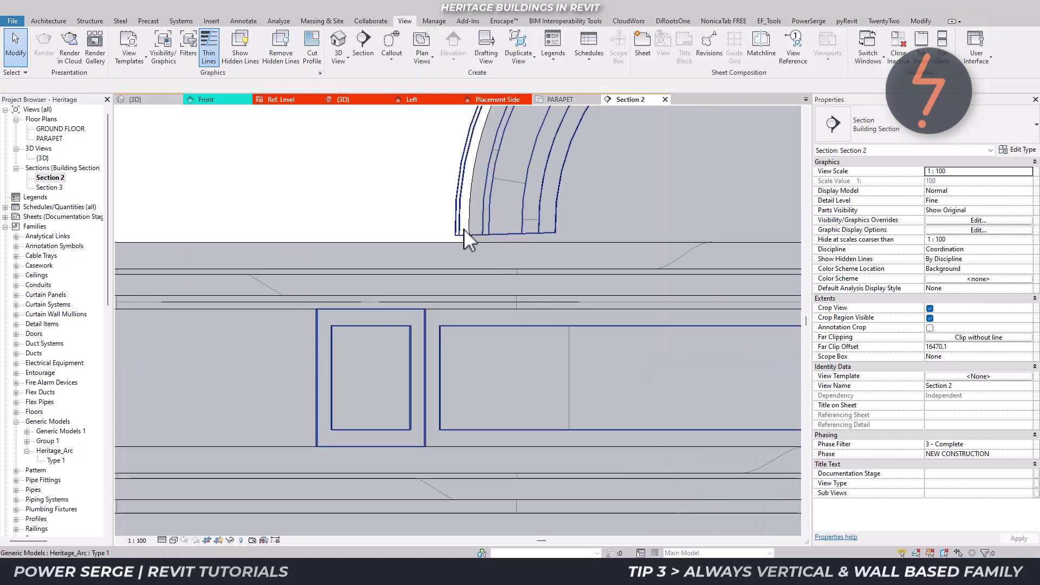
left_click(464, 228)
key("m")
key("v")
left_click(456, 237)
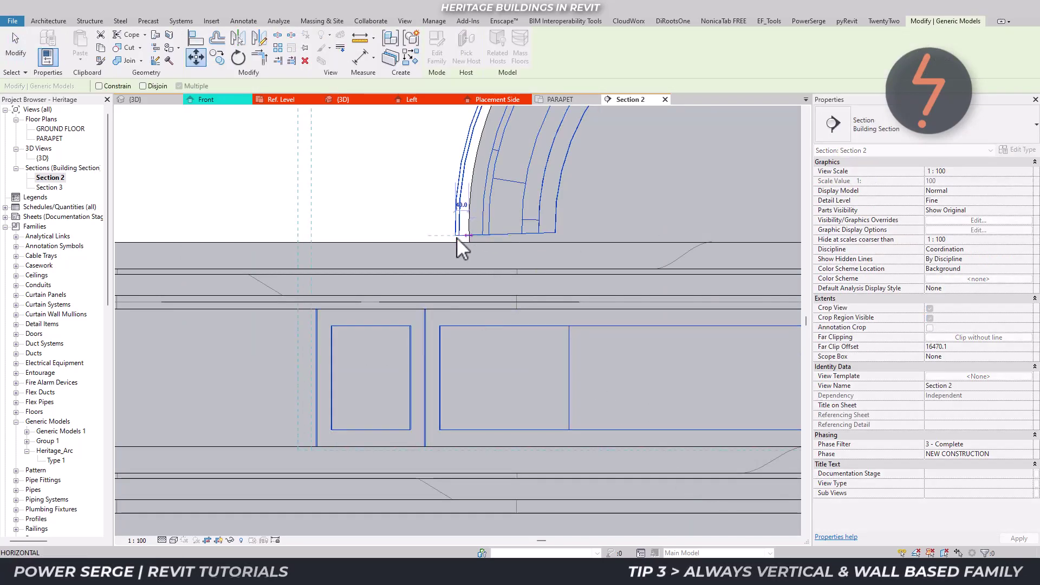
left_click(467, 235)
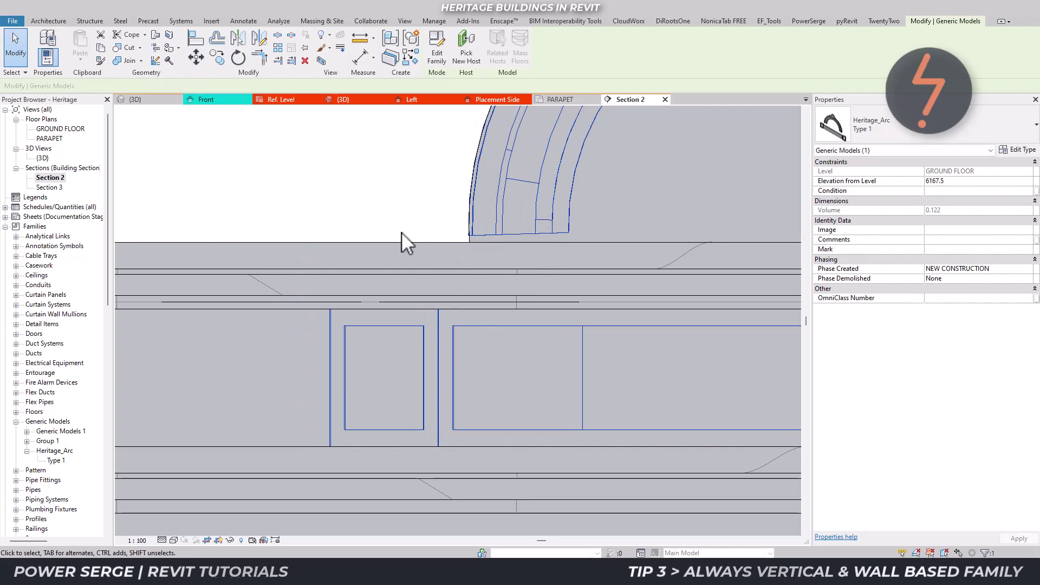
right_click(402, 232)
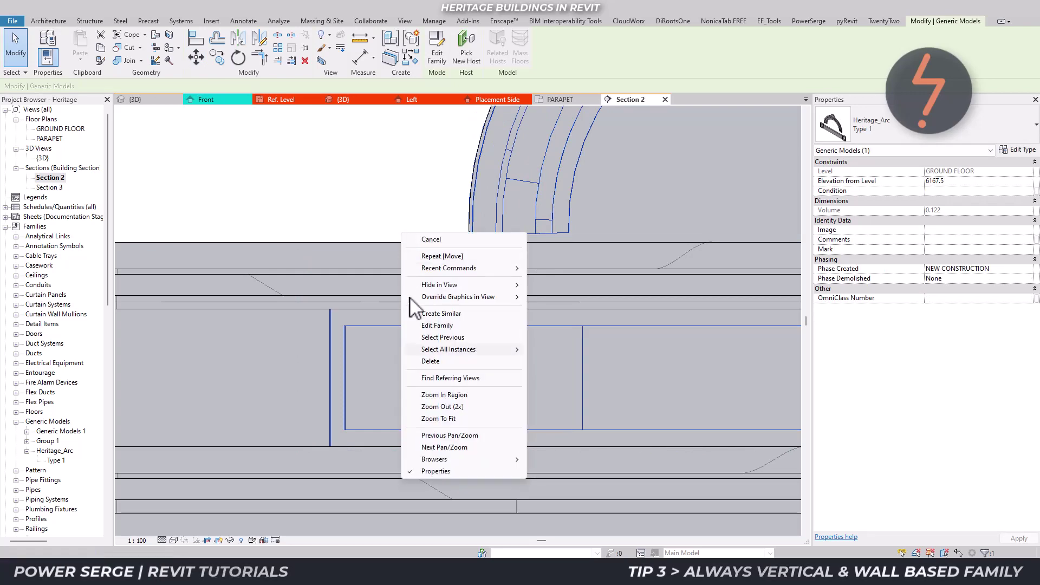
left_click(424, 420)
left_click(270, 171)
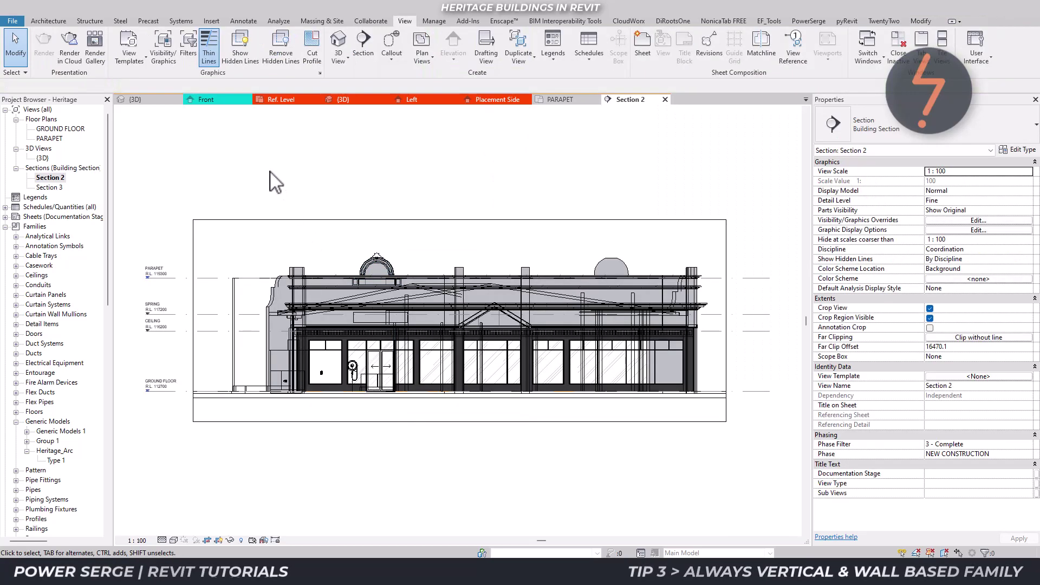
Step: Copy the Heritage_Arc instance in Section 2 horizontally about 13700 mm onto the second half-round parapet wall
left_click(156, 102)
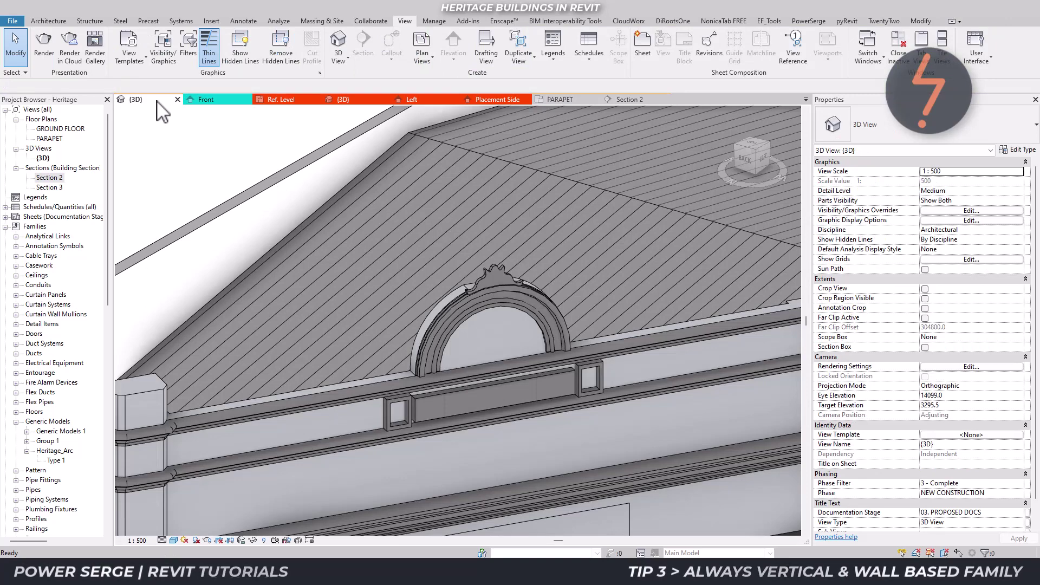
left_click(625, 100)
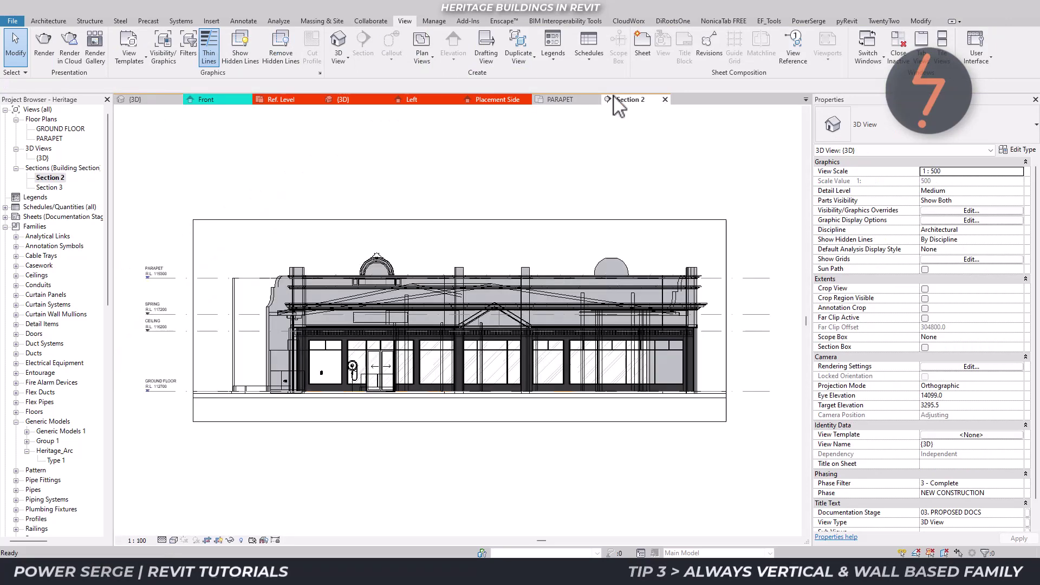
right_click(455, 159)
left_click(479, 240)
left_click_drag(339, 242, 652, 297)
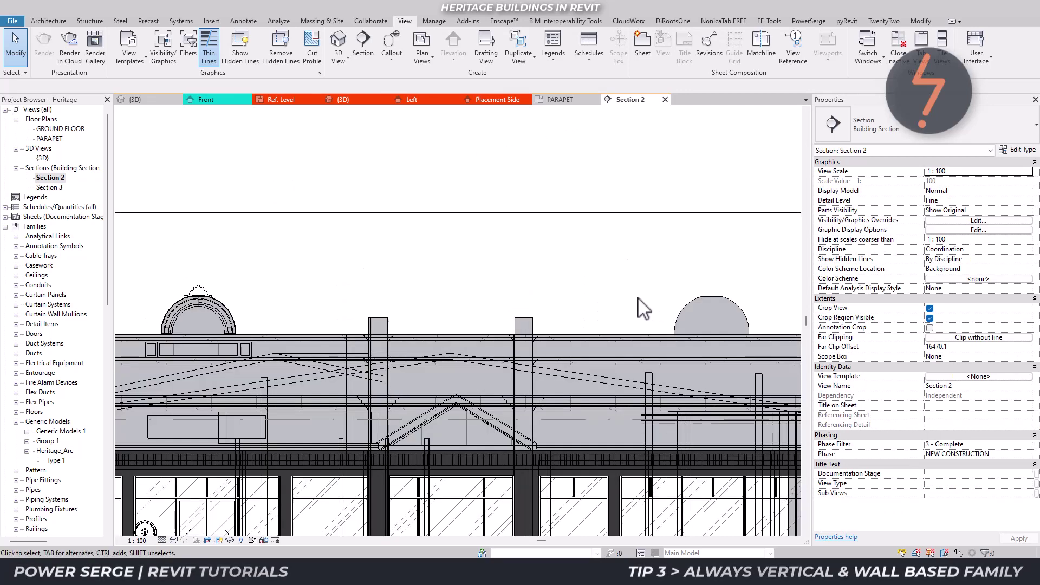
left_click(206, 293)
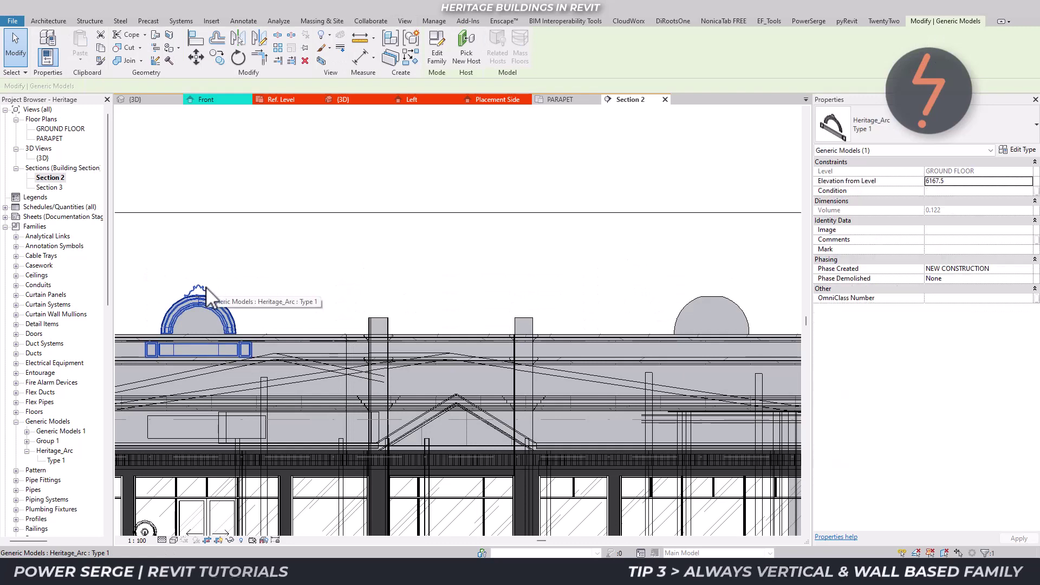
key("c")
key("c")
left_click(303, 283)
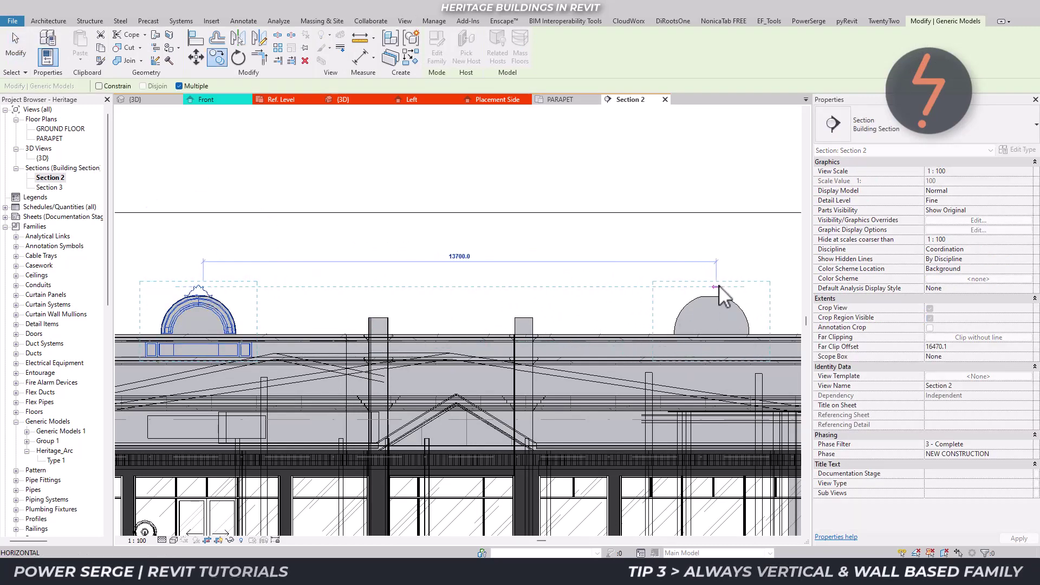
left_click(719, 285)
key("Escape")
key("Escape")
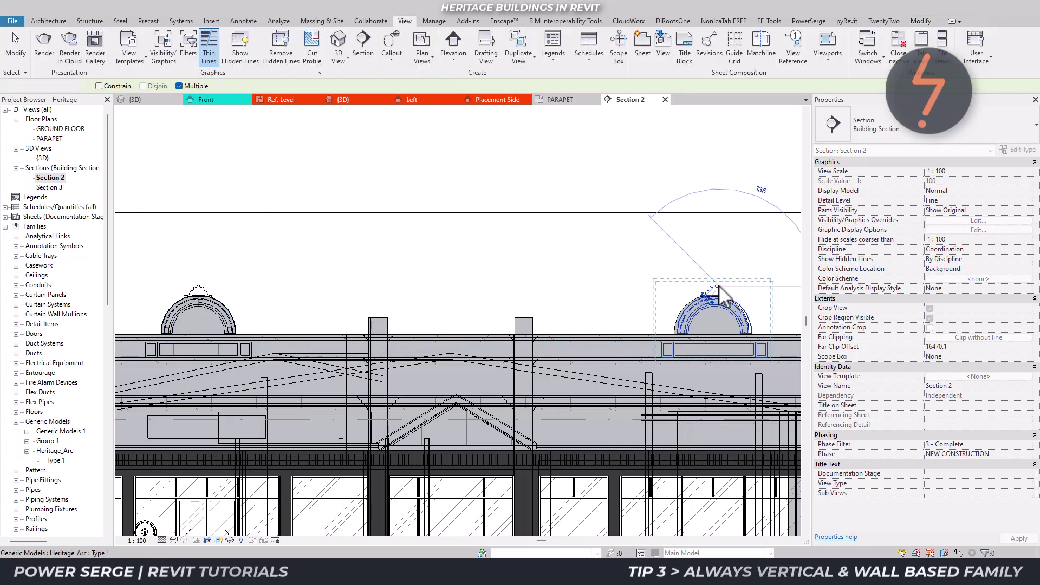
Step: Move the copied Heritage_Arc horizontally so its outer left end meets the second half-round wall's edge
right_click(638, 284)
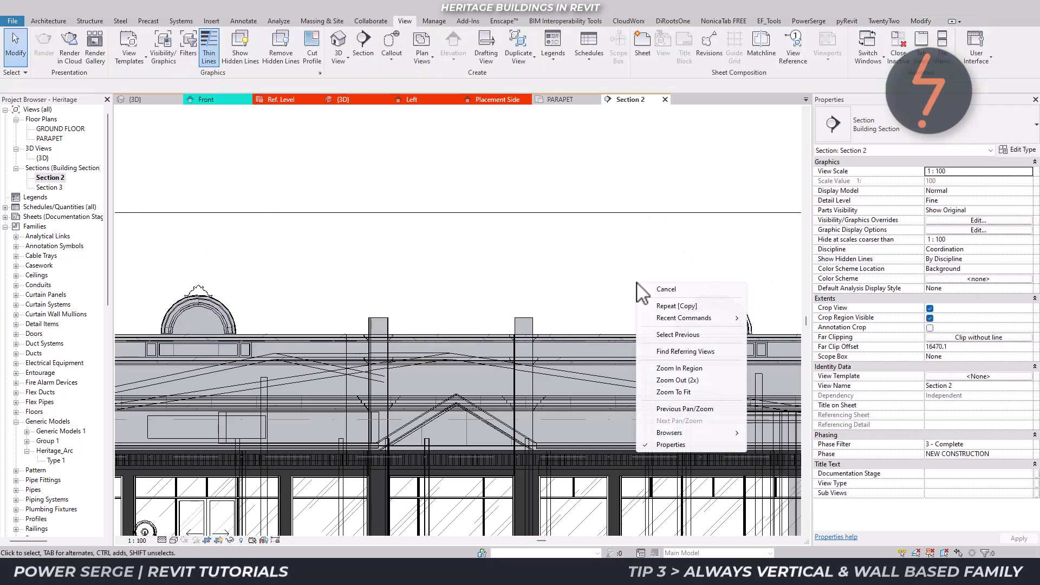
left_click(677, 369)
left_click_drag(643, 275, 785, 368)
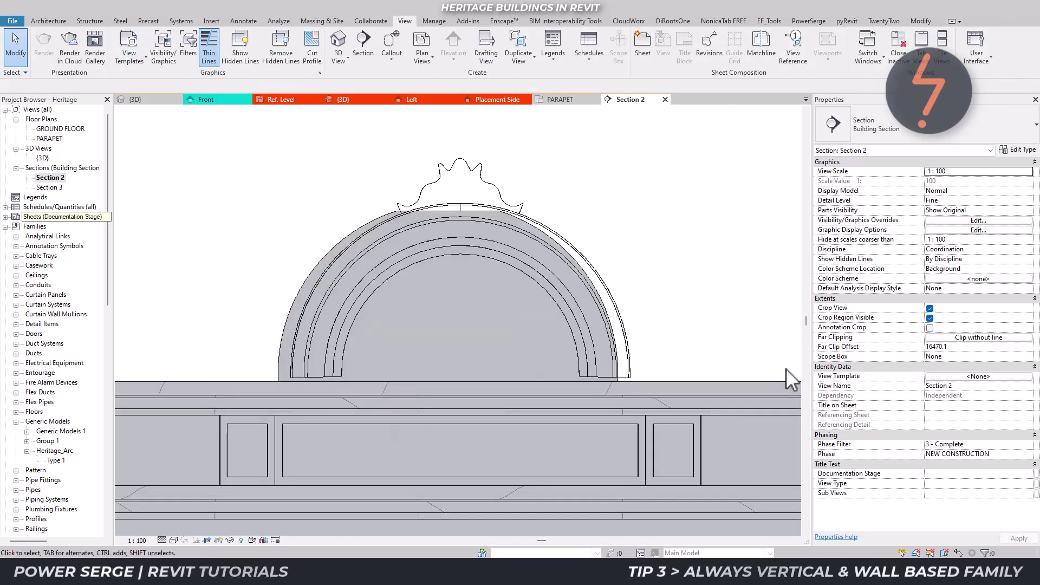
left_click(290, 369)
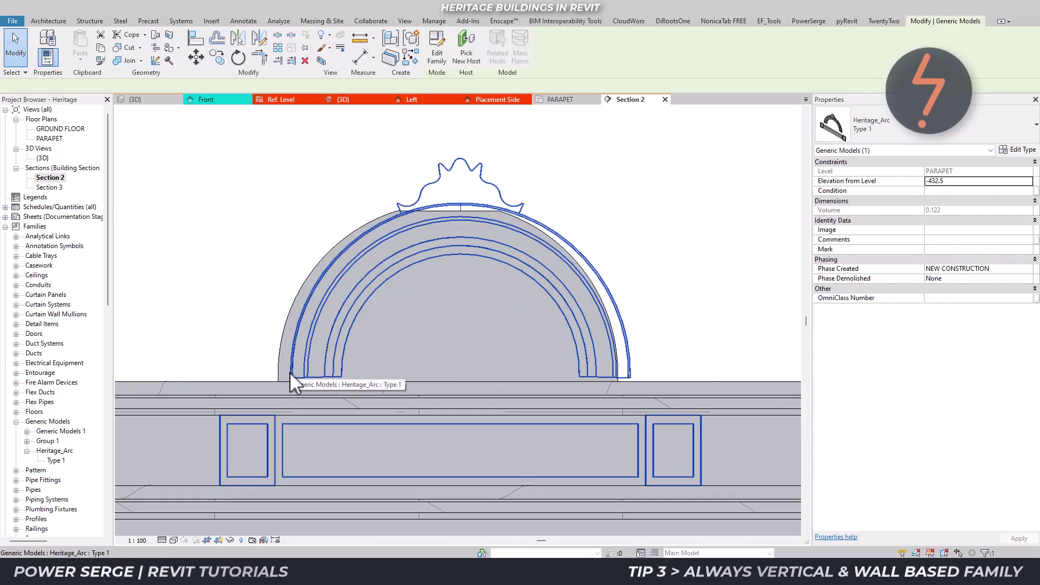
key("m")
key("v")
left_click(290, 380)
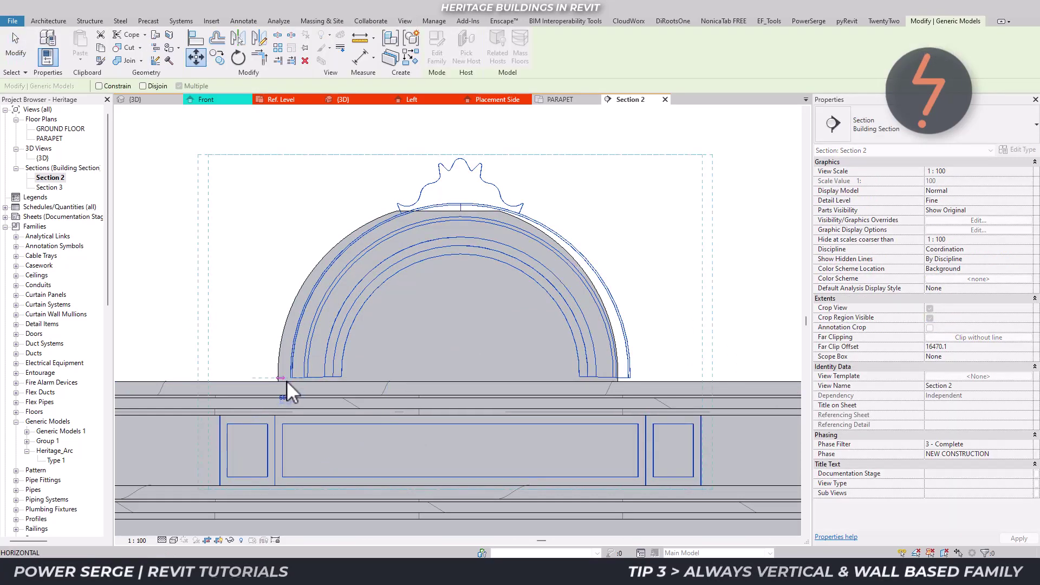
left_click(277, 378)
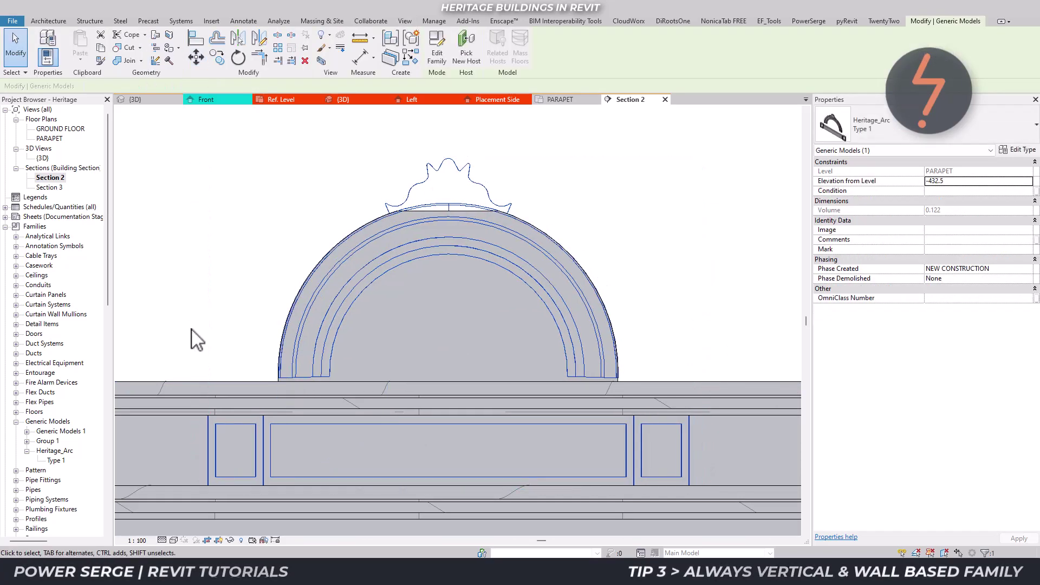
key("Escape")
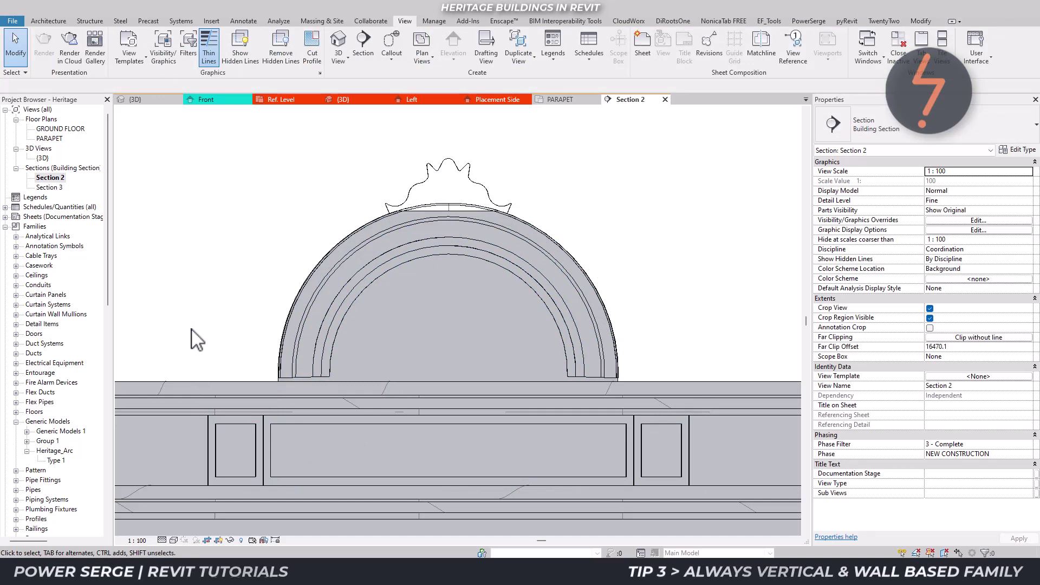
Step: Frame the parapet in the 3D view and select all instances of the Heritage_Arc family
left_click(154, 99)
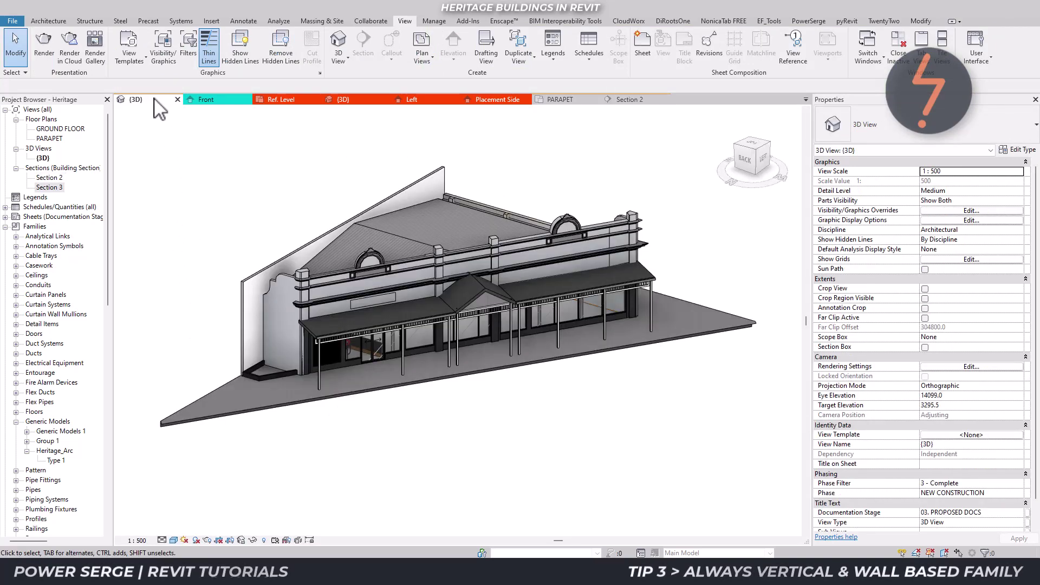
right_click(172, 136)
left_click(232, 249)
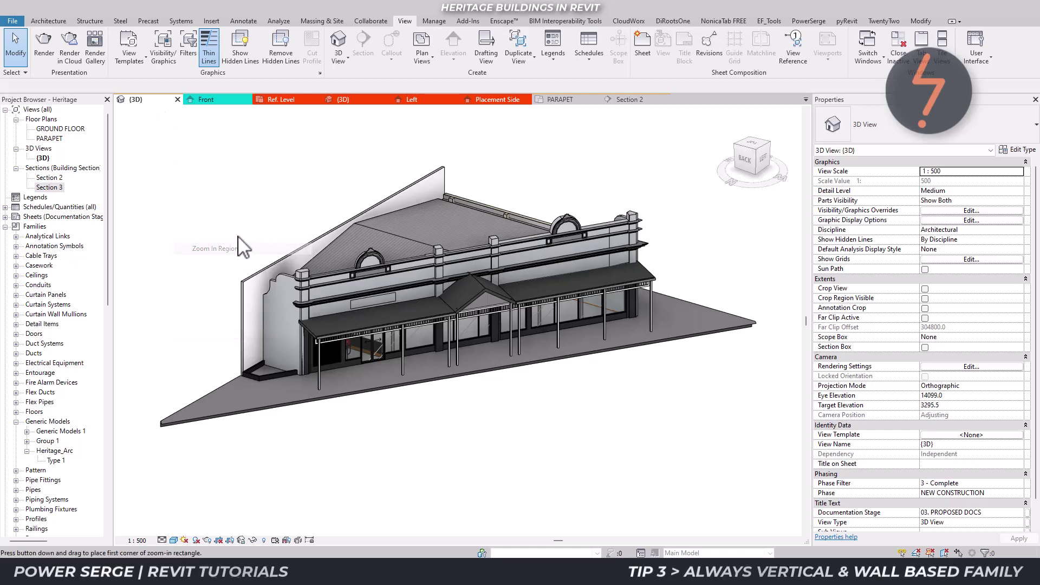
left_click_drag(284, 168, 625, 294)
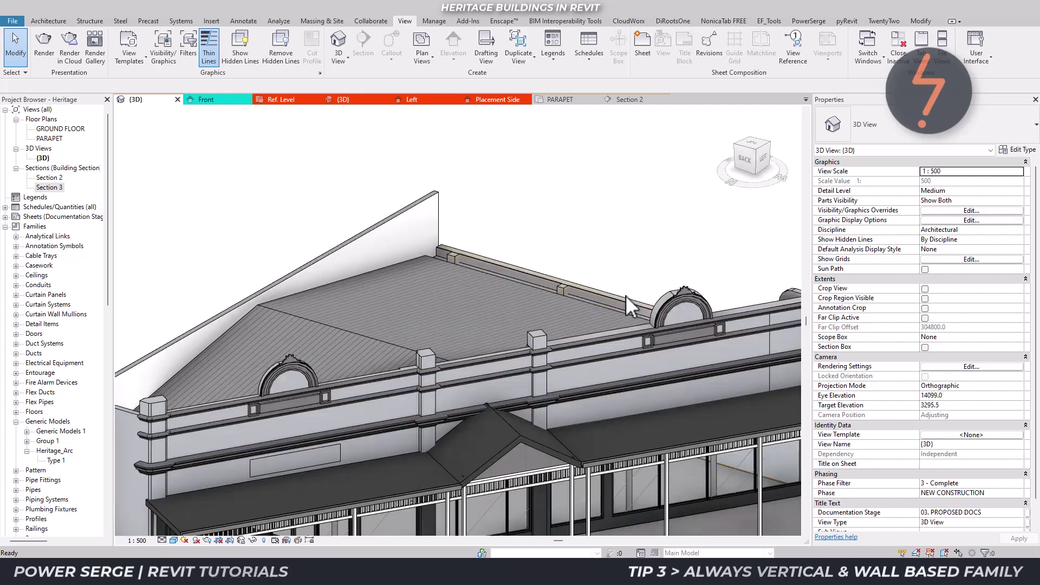
left_click(685, 285)
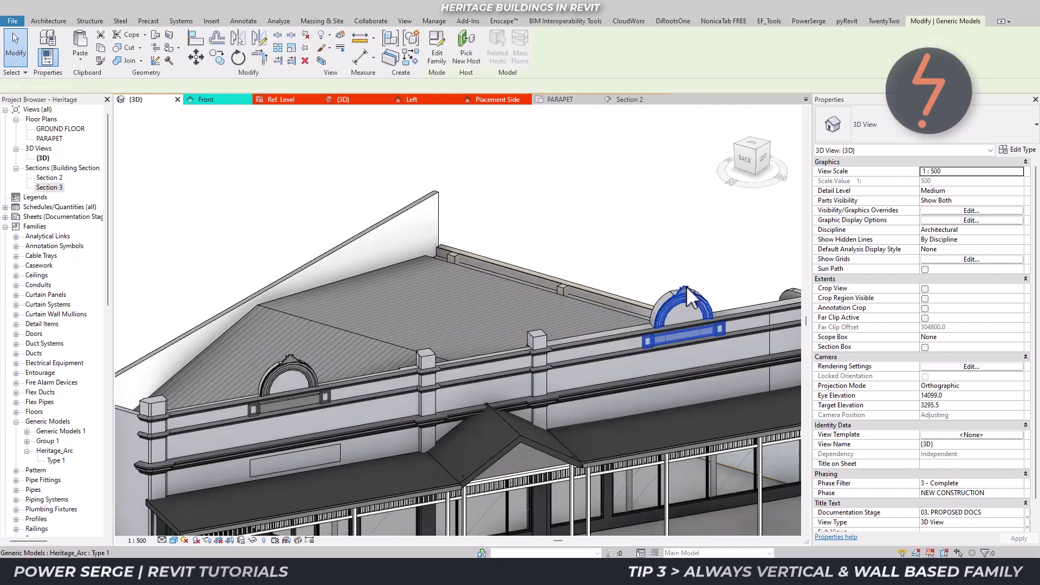
right_click(686, 285)
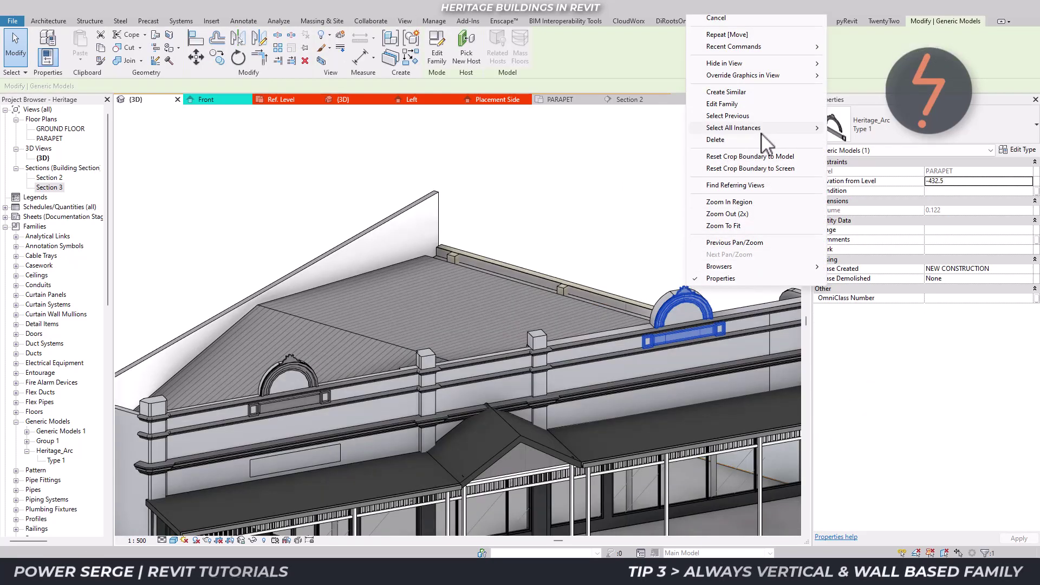
mouse_move(763, 128)
left_click(845, 130)
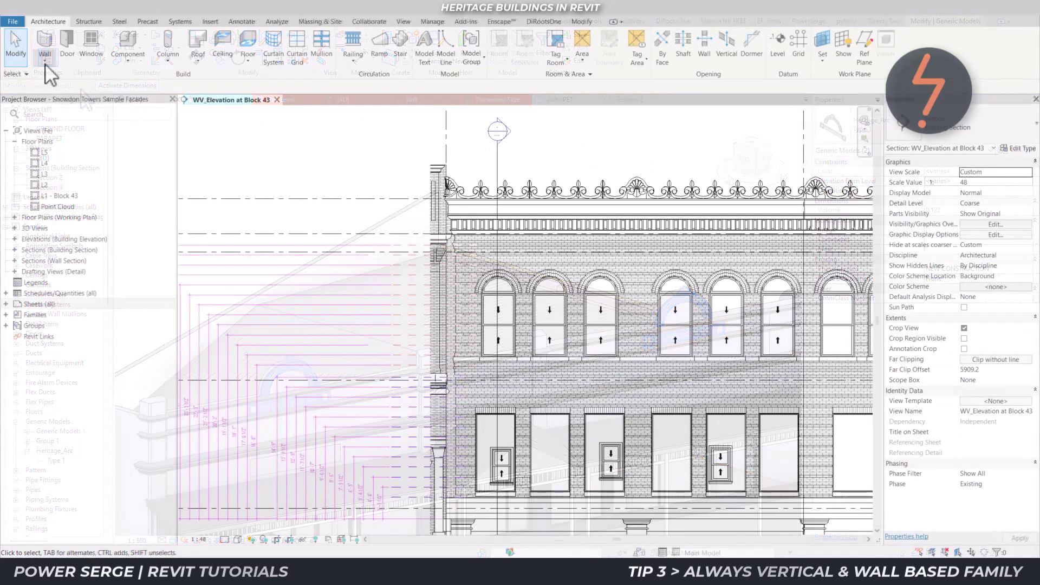
Step: Examine the Block 43 w Brick Banding wall's type properties, layer assembly and integrated wall sweeps in the Snowdon Towers elevation
left_click(45, 61)
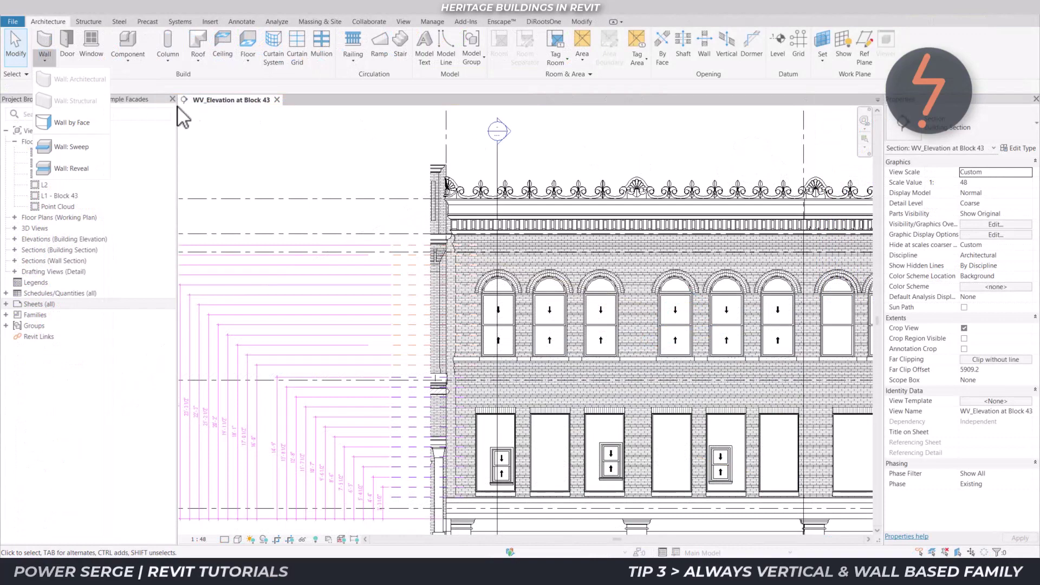
left_click(488, 214)
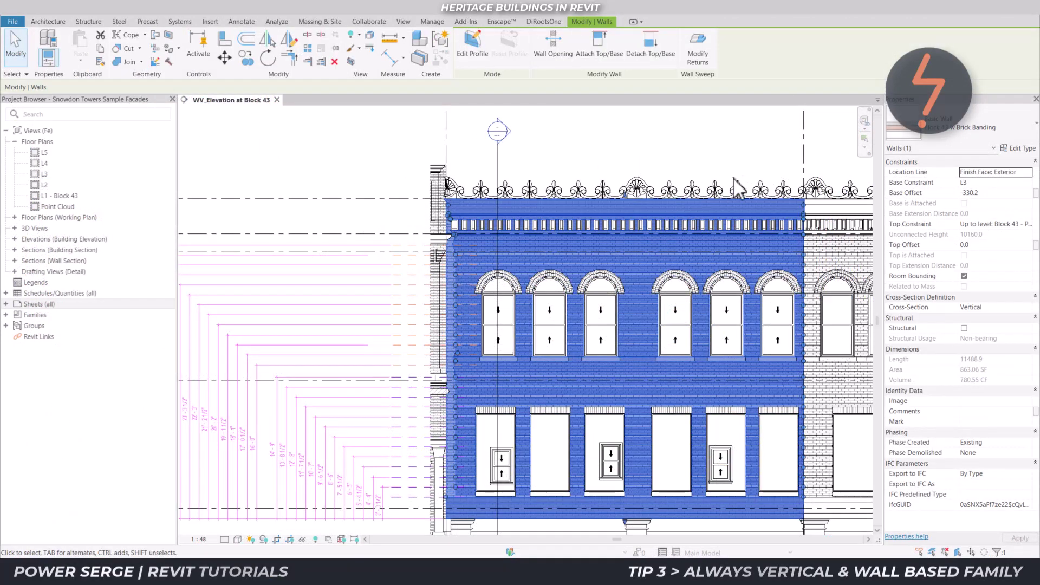
left_click(1020, 148)
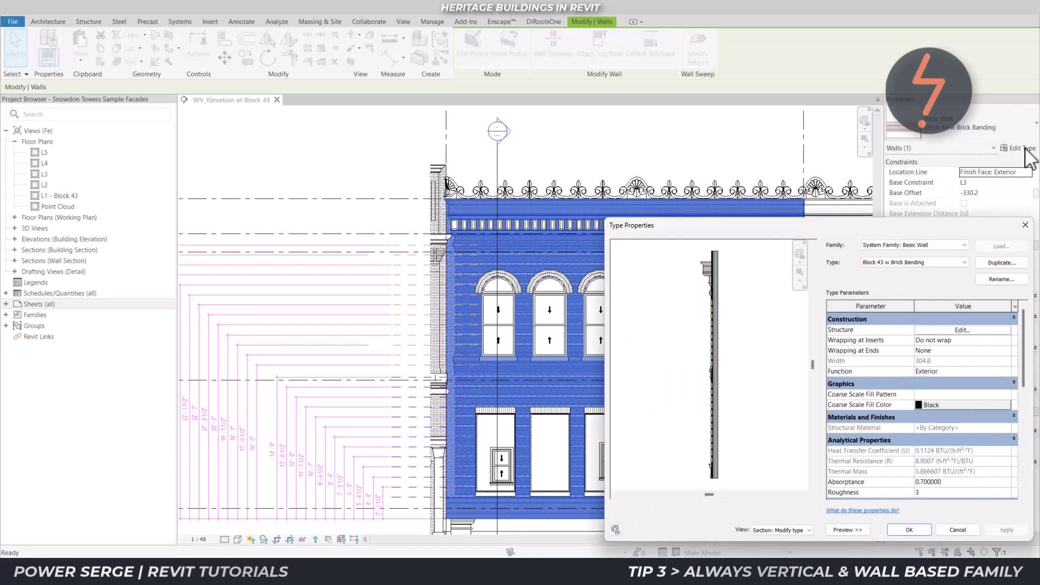
scroll(715, 255, "up", 4)
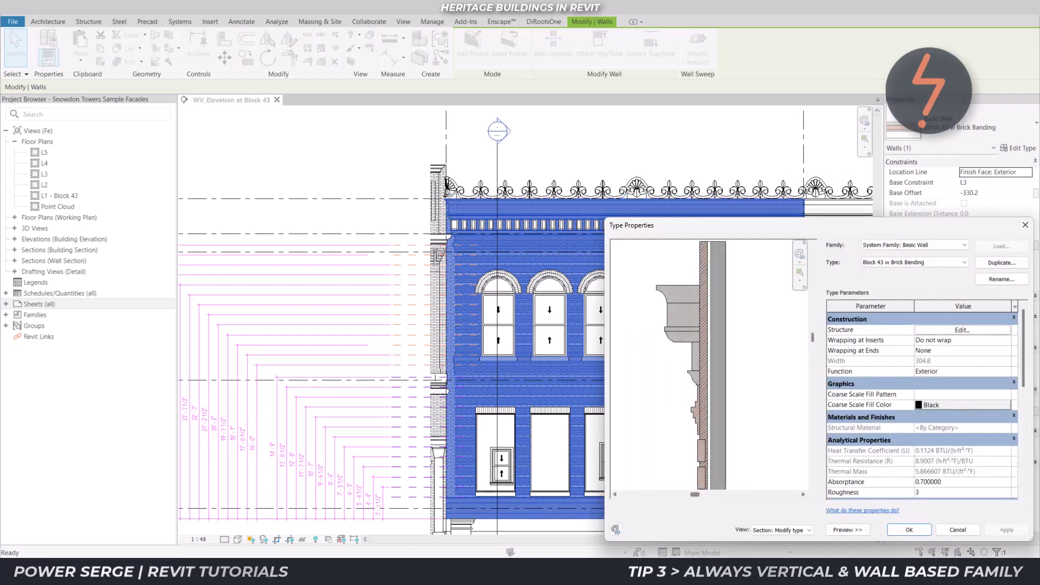
left_click(938, 330)
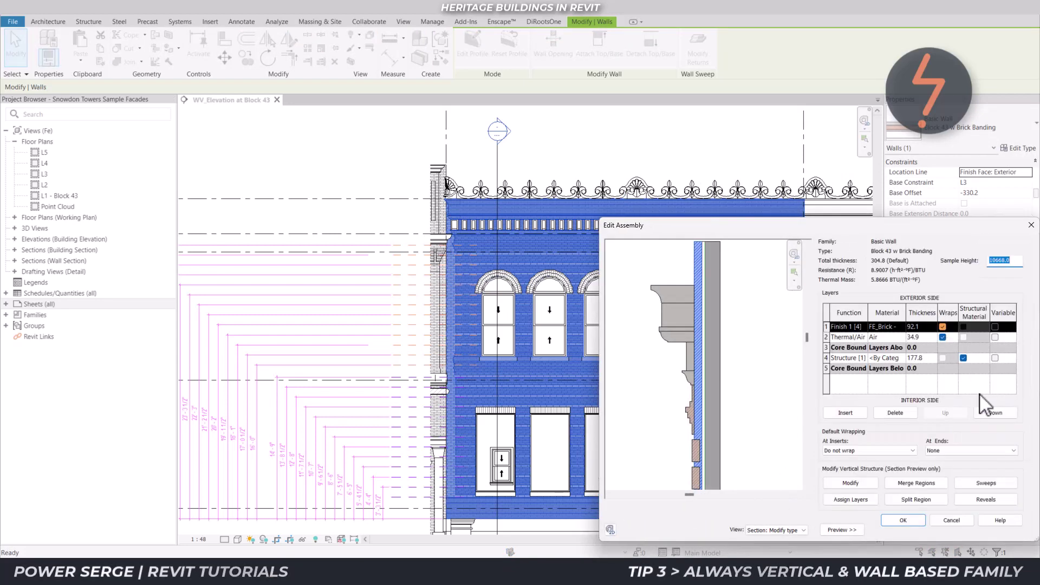
left_click(999, 484)
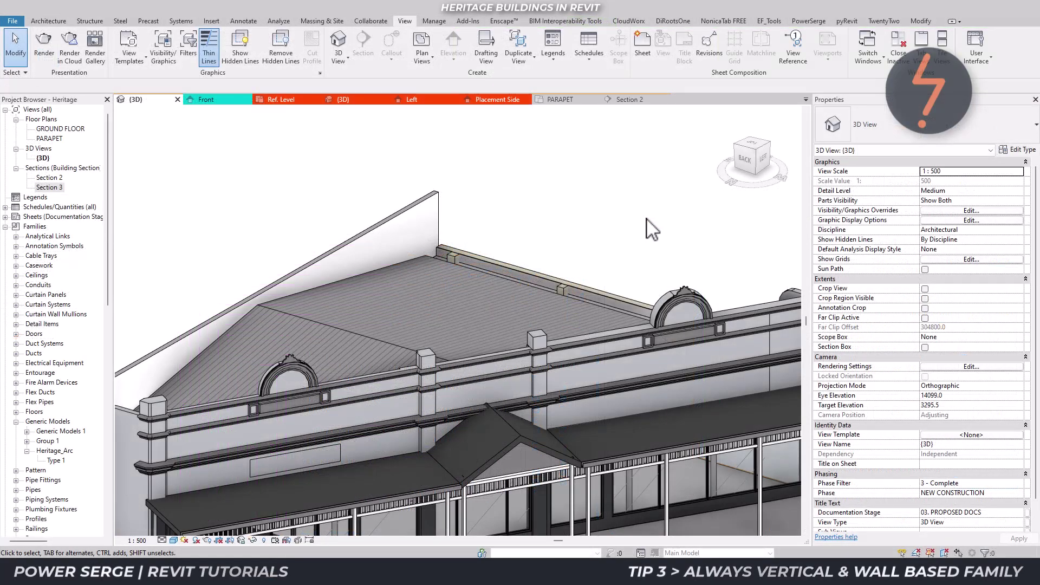
Step: Inspect the in-place moulding model running along the parapet in the Heritage project's 3D view
left_click(790, 365)
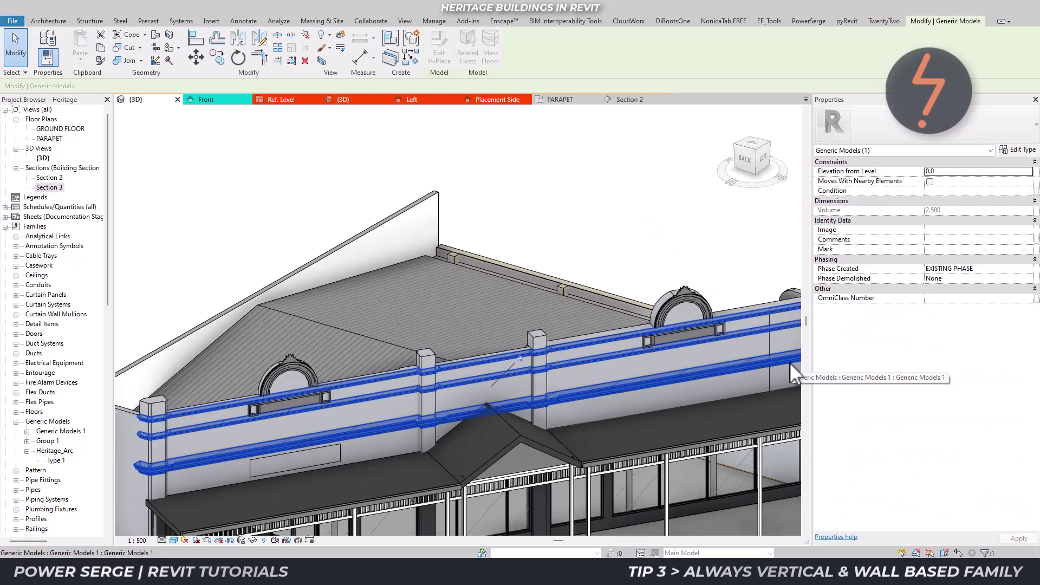
key("Escape")
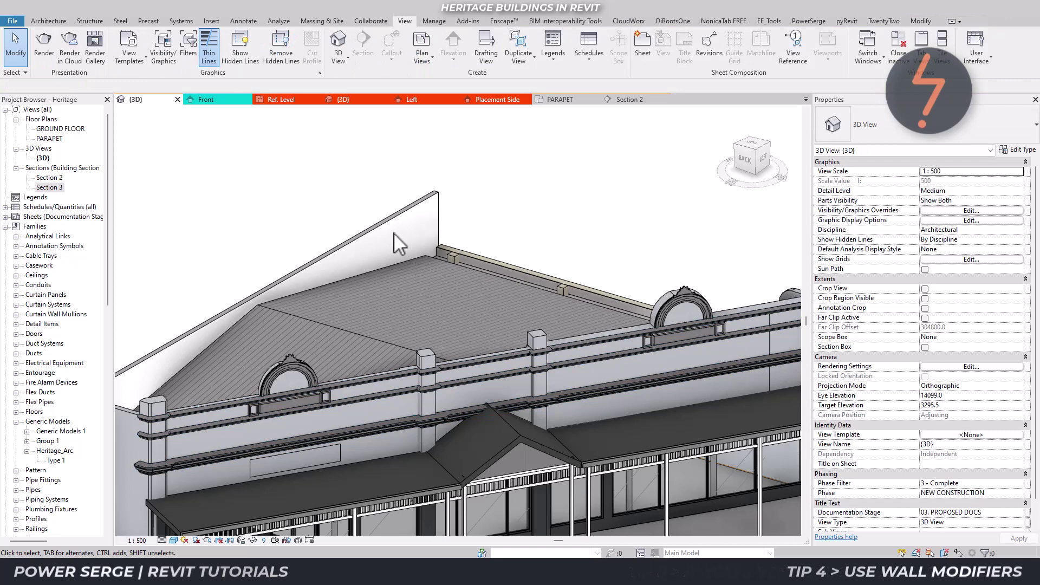
Step: Open the GROUND FLOOR plan and start an architectural wall using the GEN_290_Generic type
double_click(82, 130)
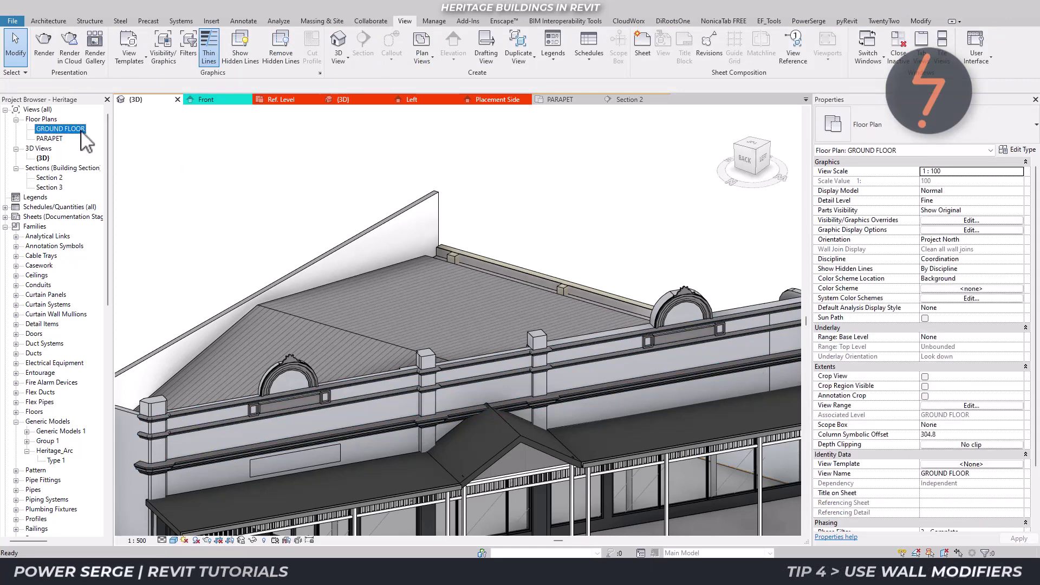
key("w")
key("a")
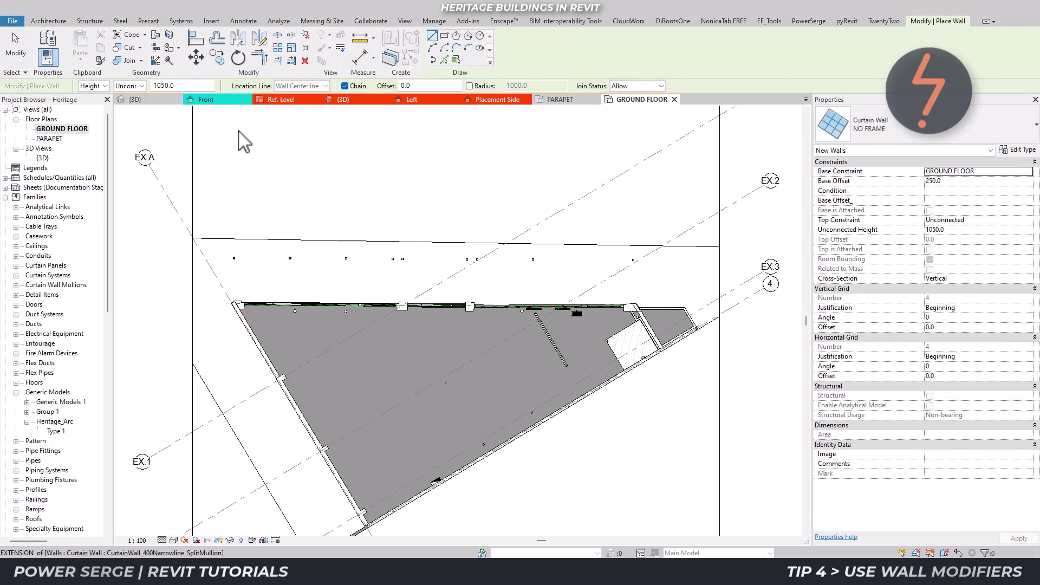
left_click(869, 130)
scroll(877, 206, "up", 5)
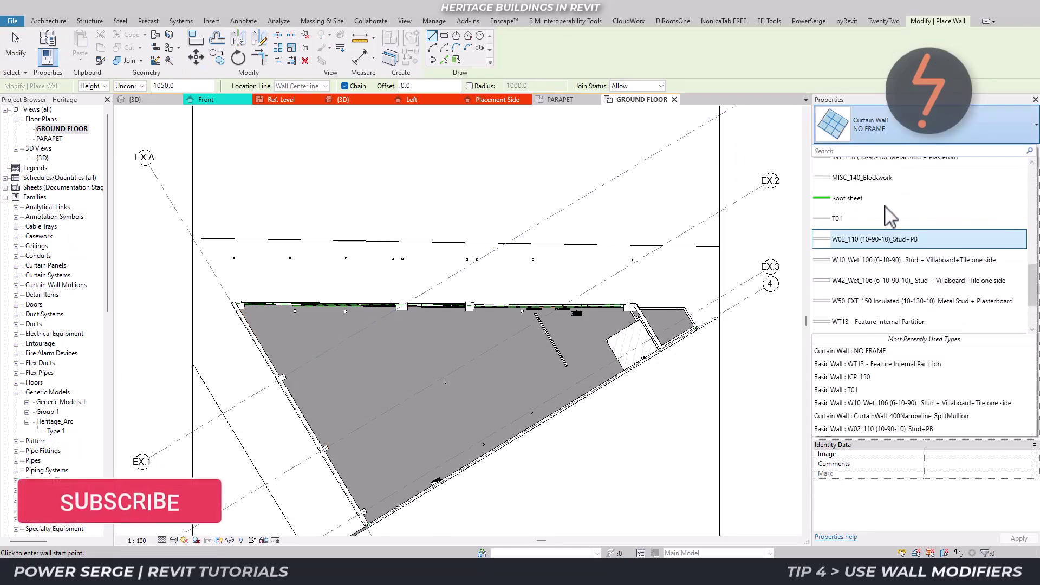
scroll(885, 206, "up", 2)
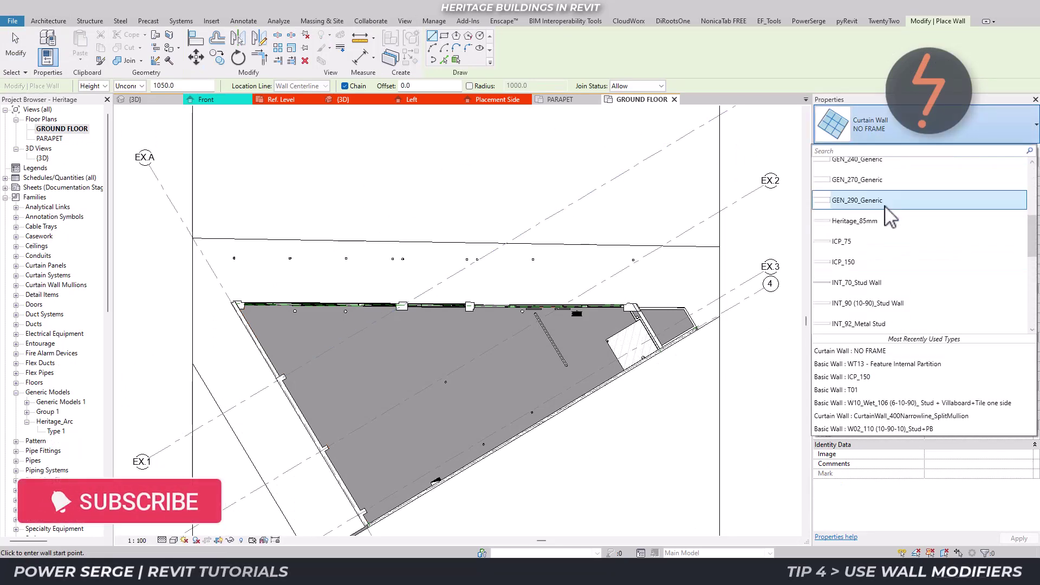
left_click(885, 205)
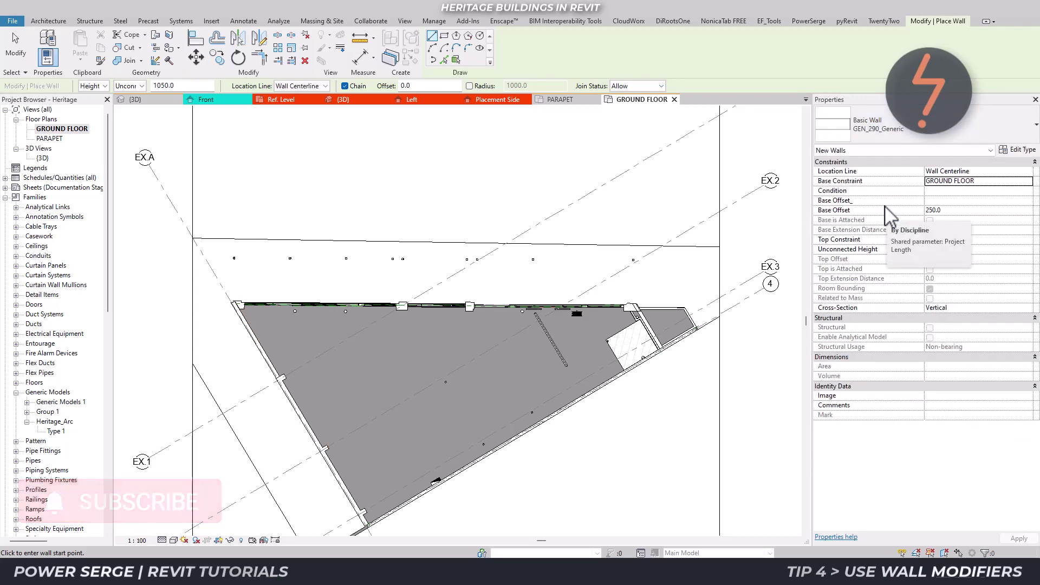
Step: Set the new wall's base offset to 0 and its top constraint to Up to level: PARAPET
left_click(981, 210)
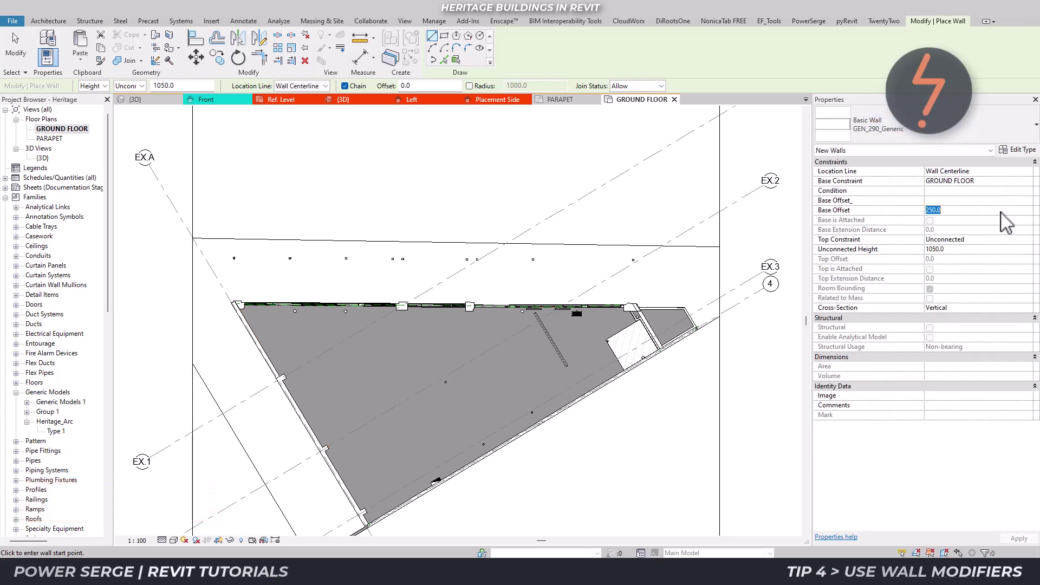
left_click(1029, 240)
left_click(1027, 240)
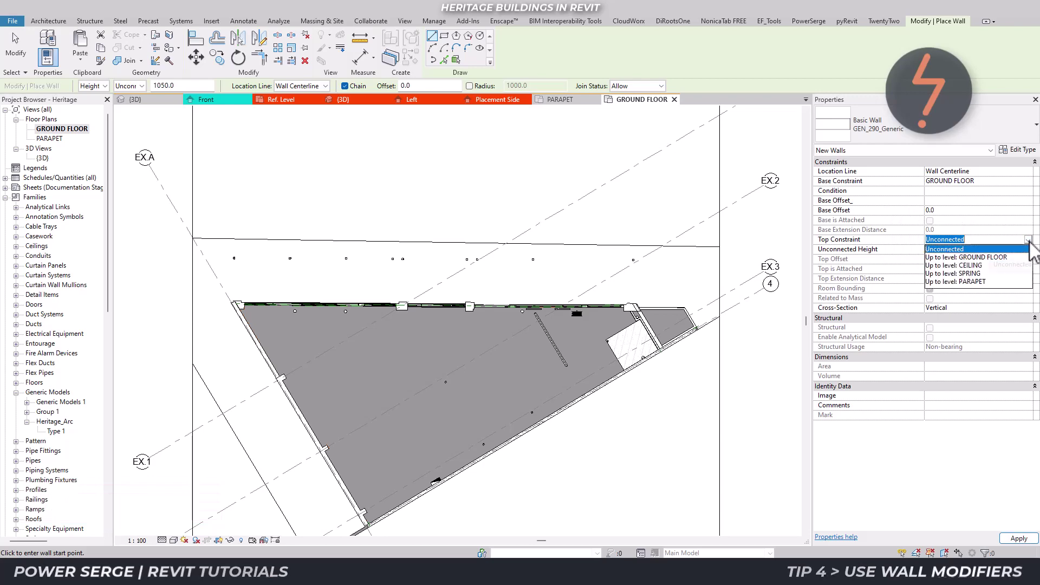
left_click(1013, 281)
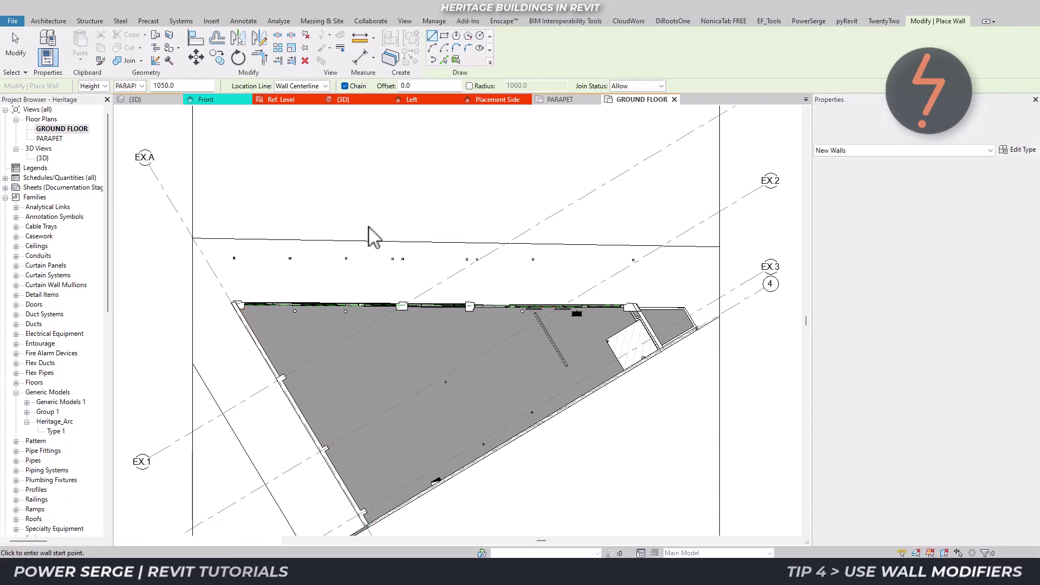
Step: Draw a straight horizontal wall about 12900 mm long in the open area in front of the building's facade
left_click(264, 217)
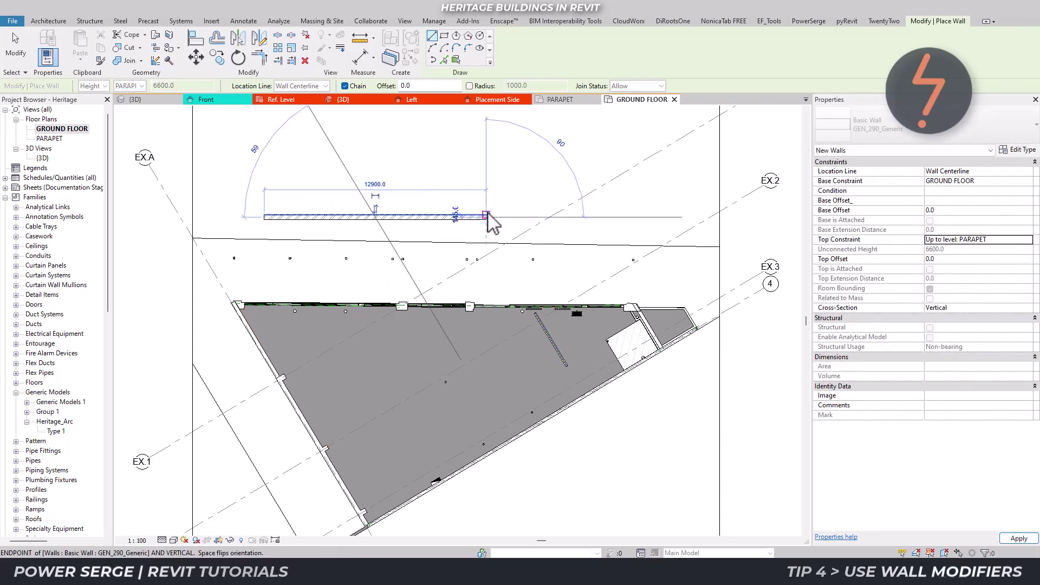
left_click(485, 216)
key("Escape")
key("Escape")
Step: Place a vertical building section cutting through the new wall and the existing facade
left_click(404, 20)
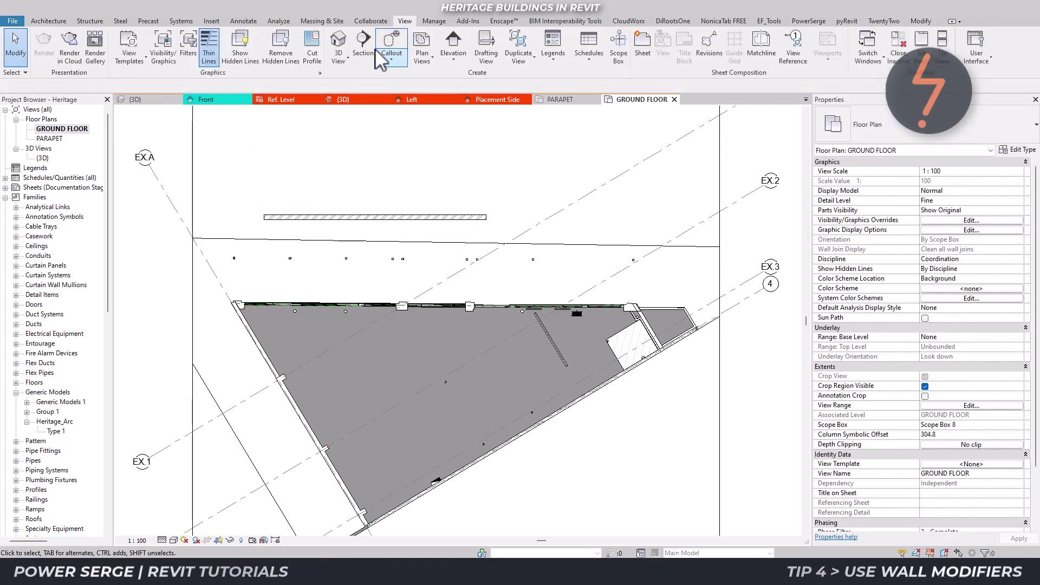
left_click(363, 44)
left_click(324, 292)
left_click(326, 336)
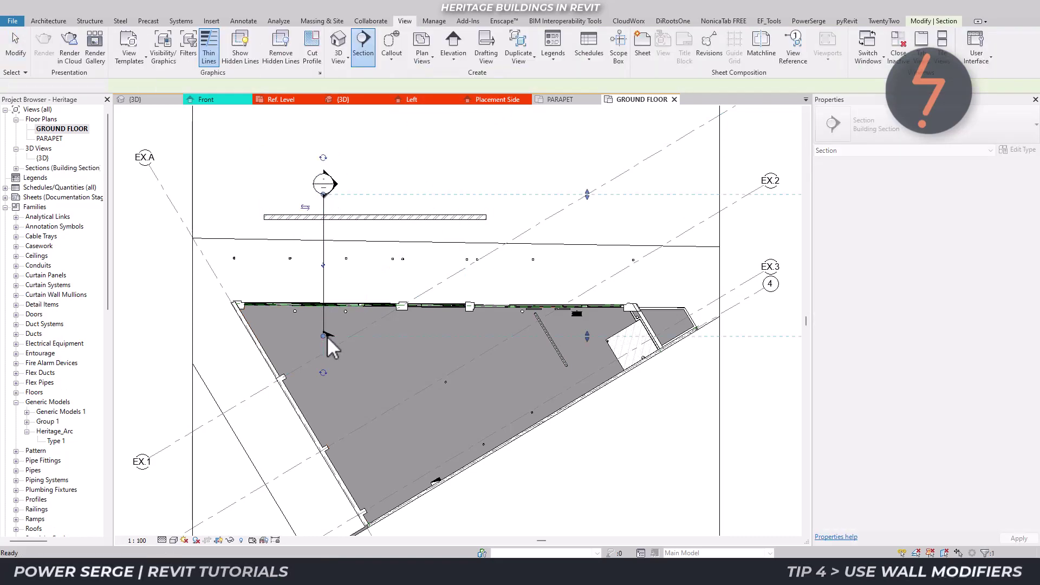
key("Escape")
key("Escape")
Step: View the new wall in 3D, framing it together with the existing parapet behind
left_click(147, 102)
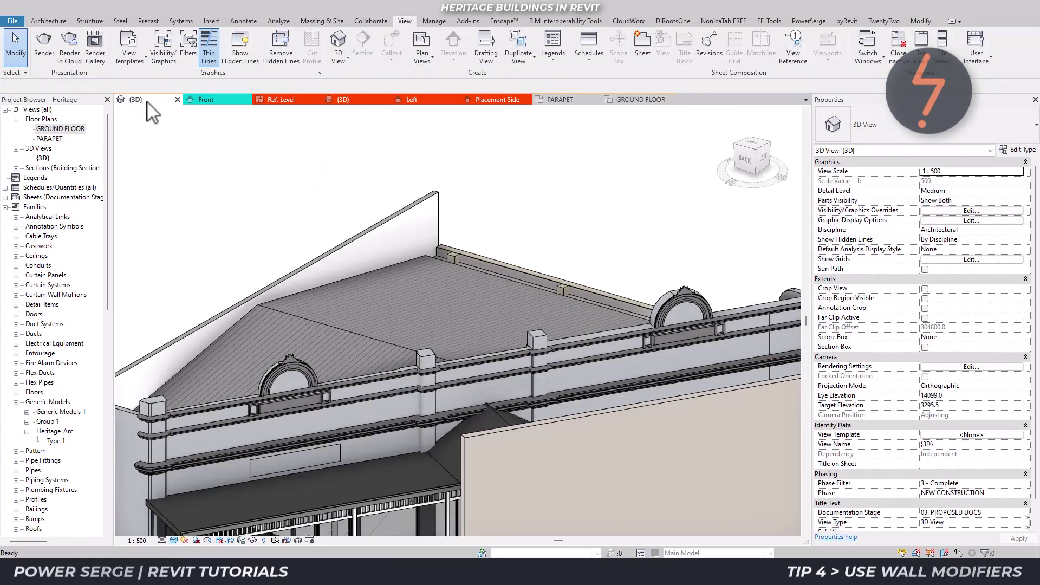
right_click(268, 214)
left_click(347, 352)
right_click(297, 201)
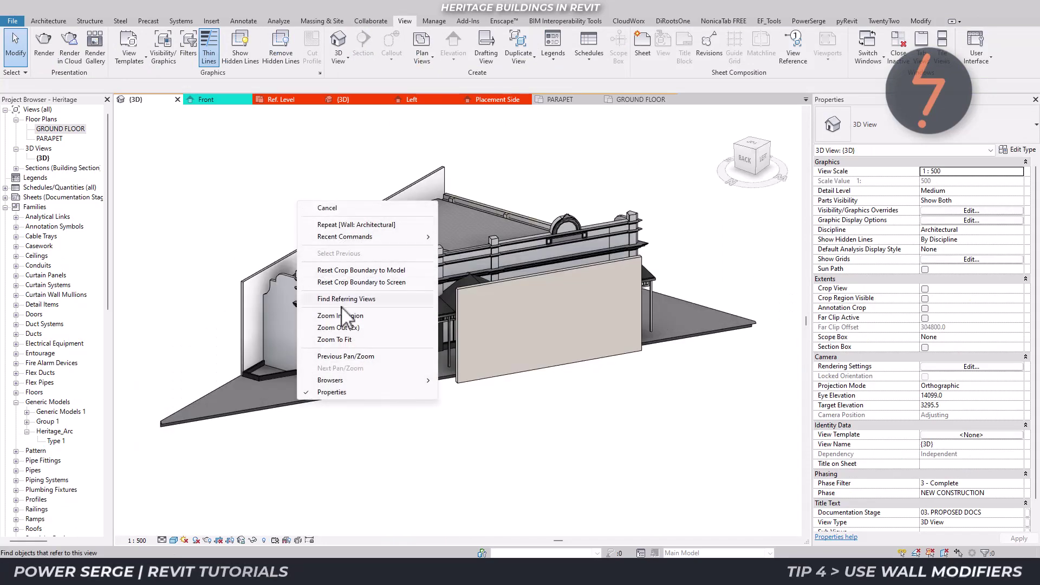
left_click(341, 315)
left_click_drag(399, 211, 677, 420)
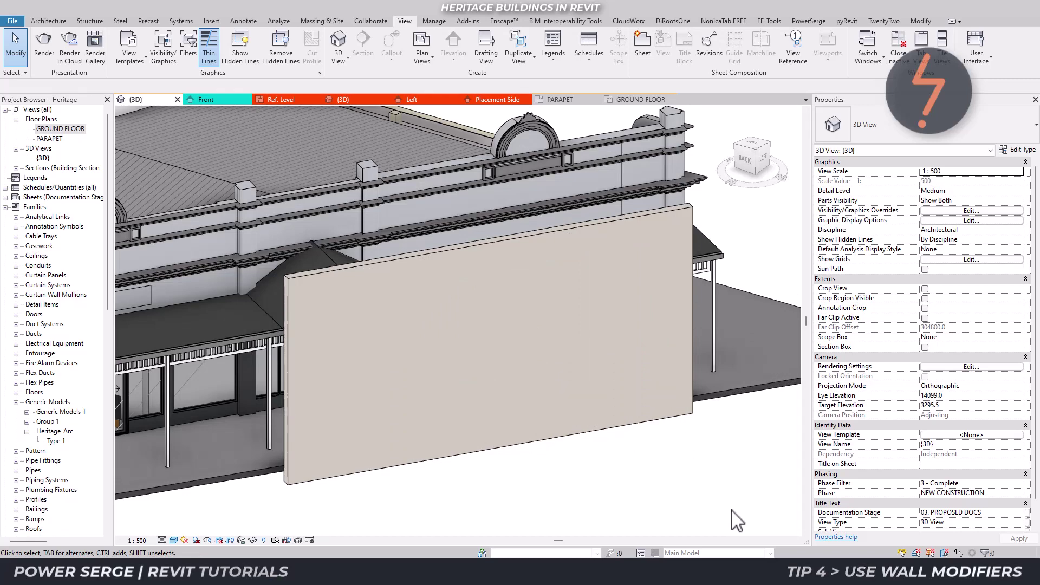
Step: Open the new section's view from the GROUND FLOOR plan and enlarge the area around the parapet mouldings
left_click(639, 100)
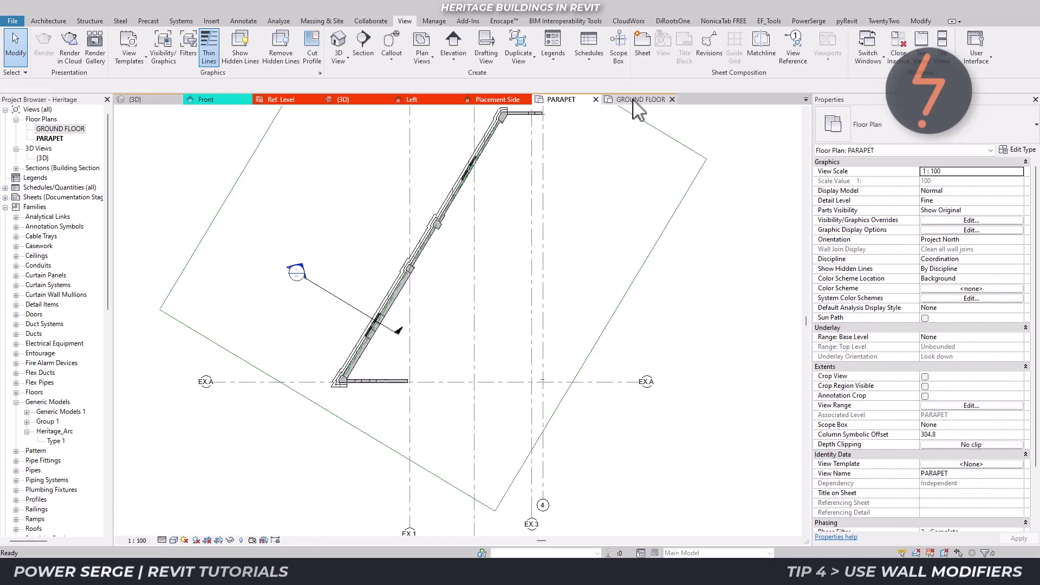
right_click(327, 217)
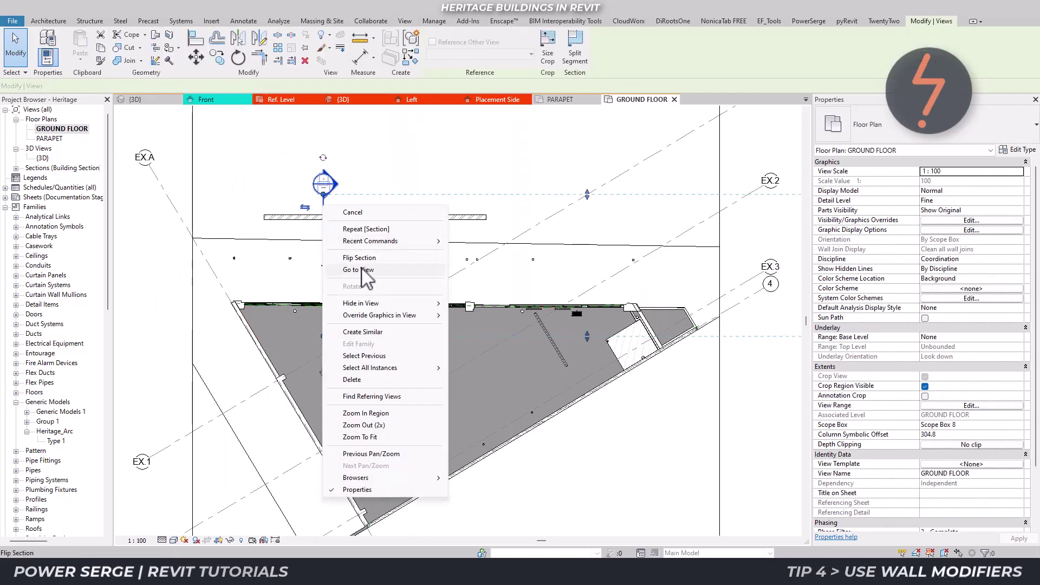
left_click(359, 274)
right_click(390, 144)
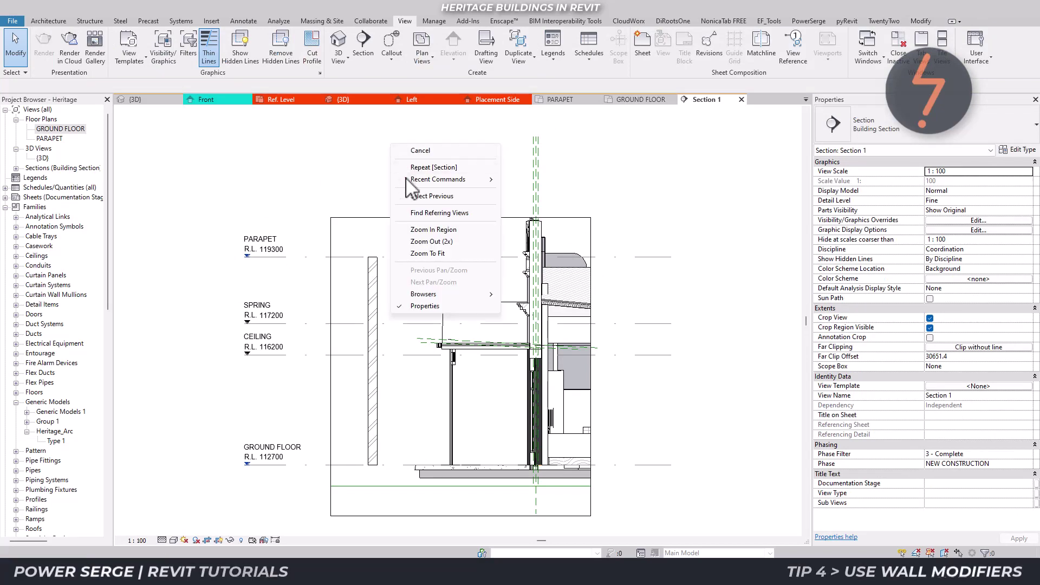
left_click(430, 229)
left_click_drag(454, 192, 578, 374)
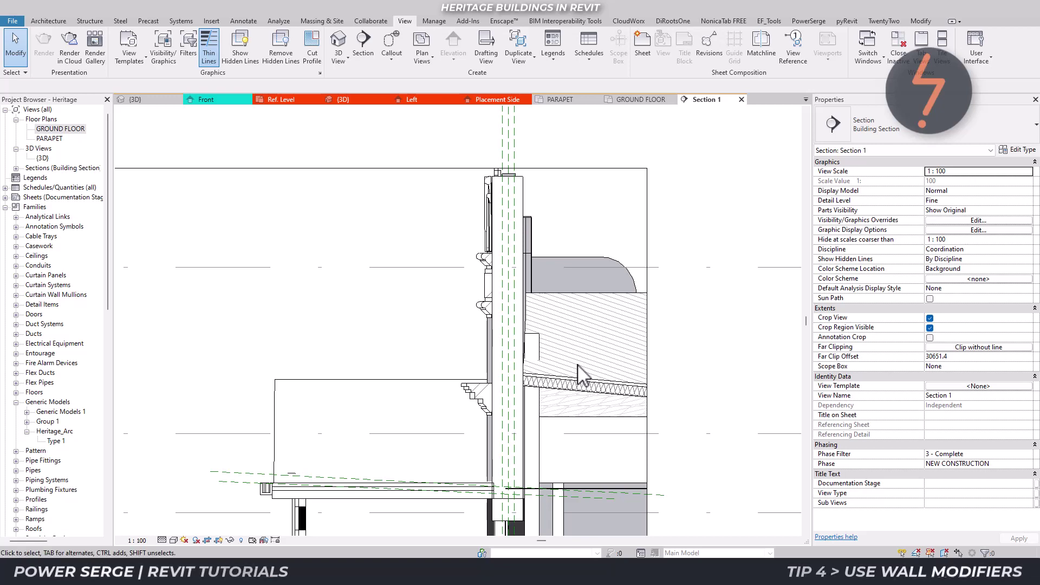
Step: Edit the parapet moulding model in place and open the profile sketch of its sweep
left_click(479, 254)
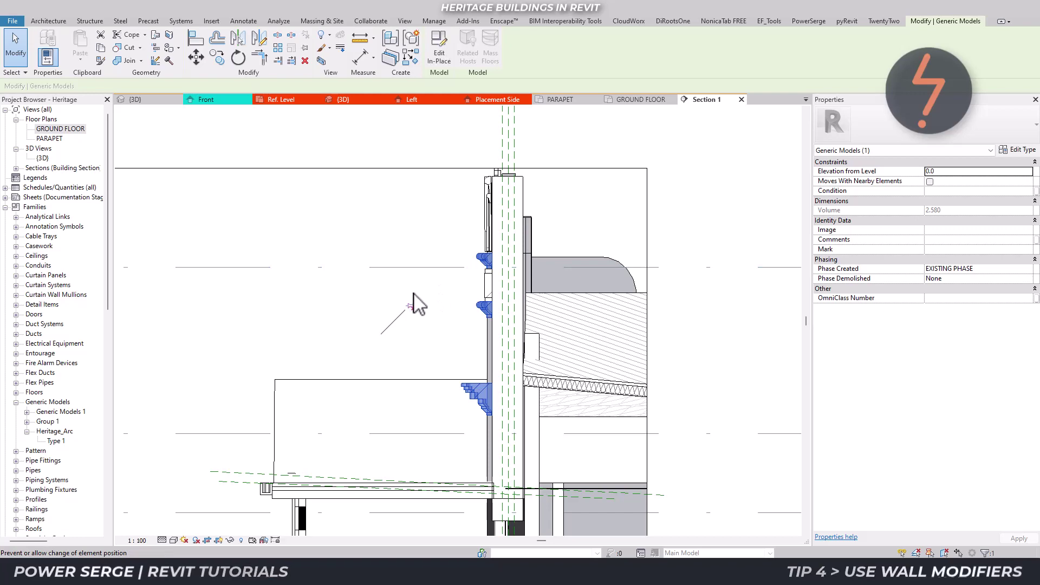
left_click(439, 54)
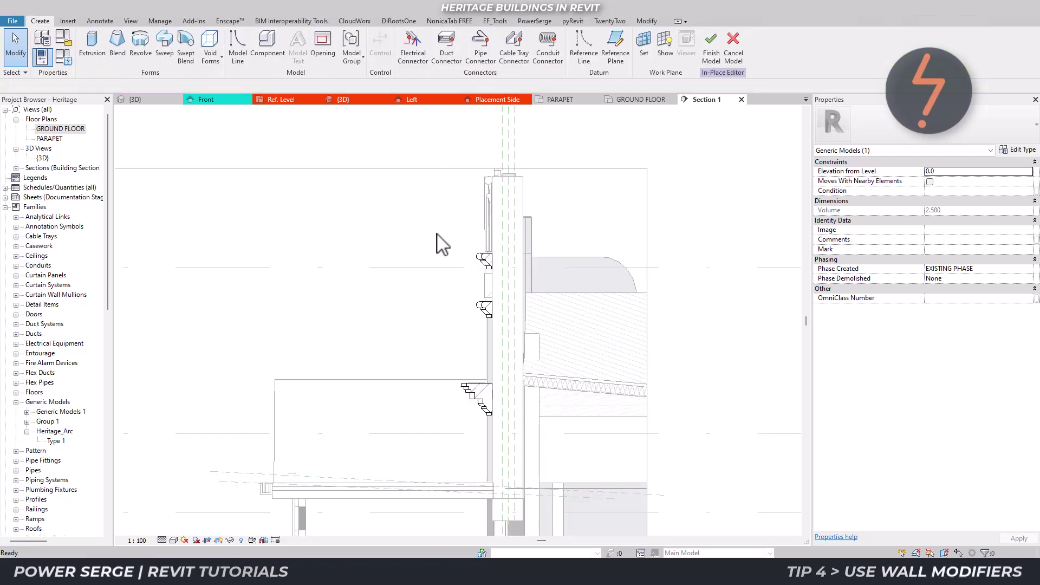
left_click(483, 266)
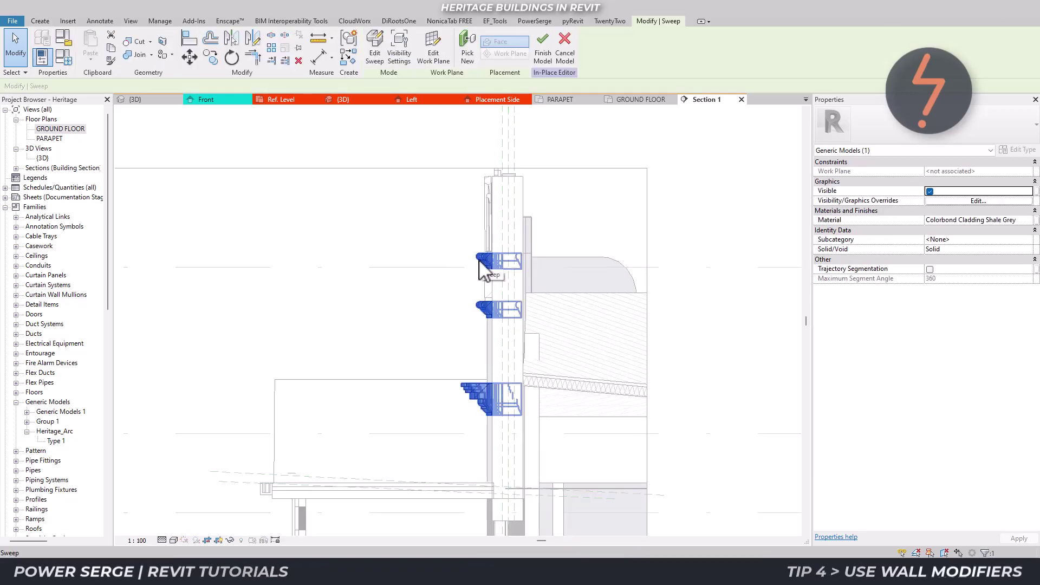
left_click(375, 58)
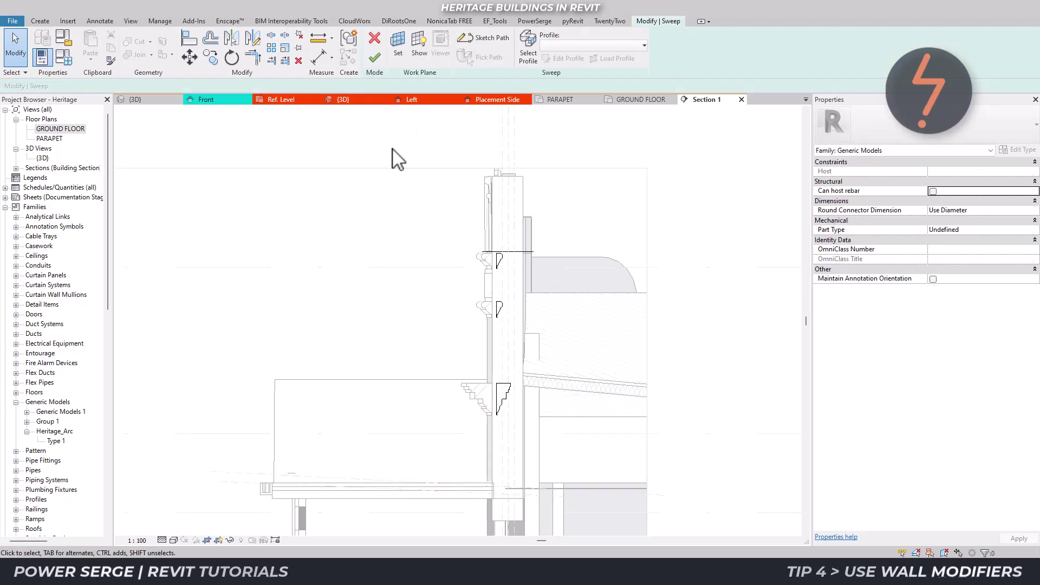
left_click(497, 300)
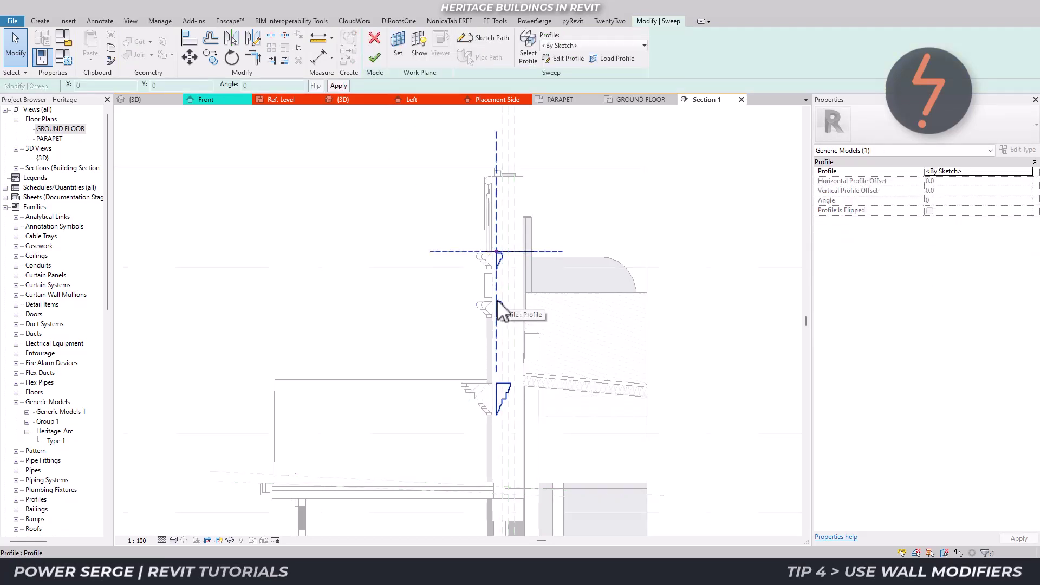
left_click(570, 58)
Step: Select all three moulding profile outlines, filter out the Reference Planes, and copy the sketch lines to the clipboard
mouse_move(461, 213)
left_mouse_down()
mouse_move(512, 393)
mouse_move(533, 431)
left_mouse_up()
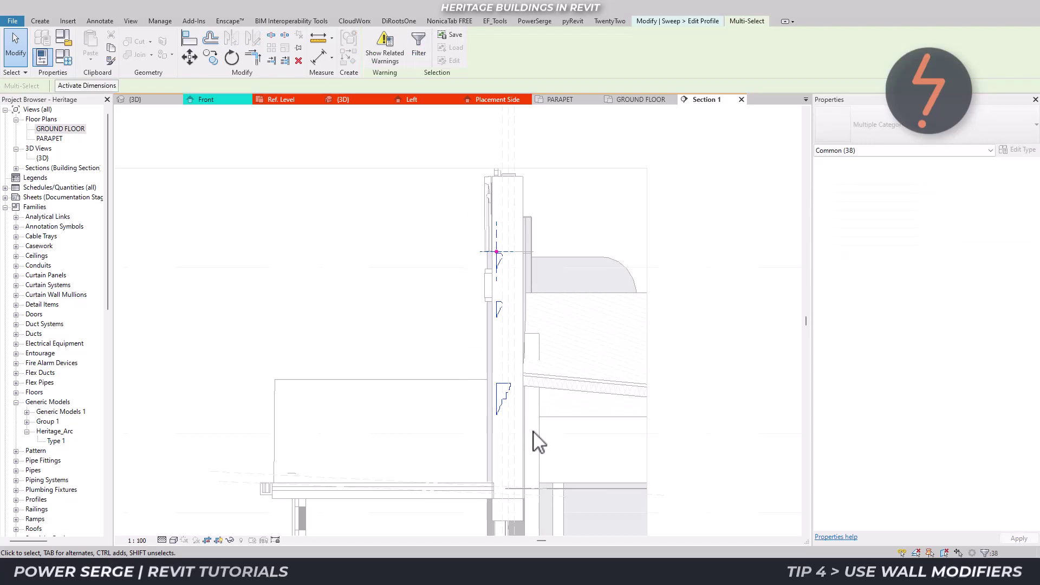
left_click(986, 553)
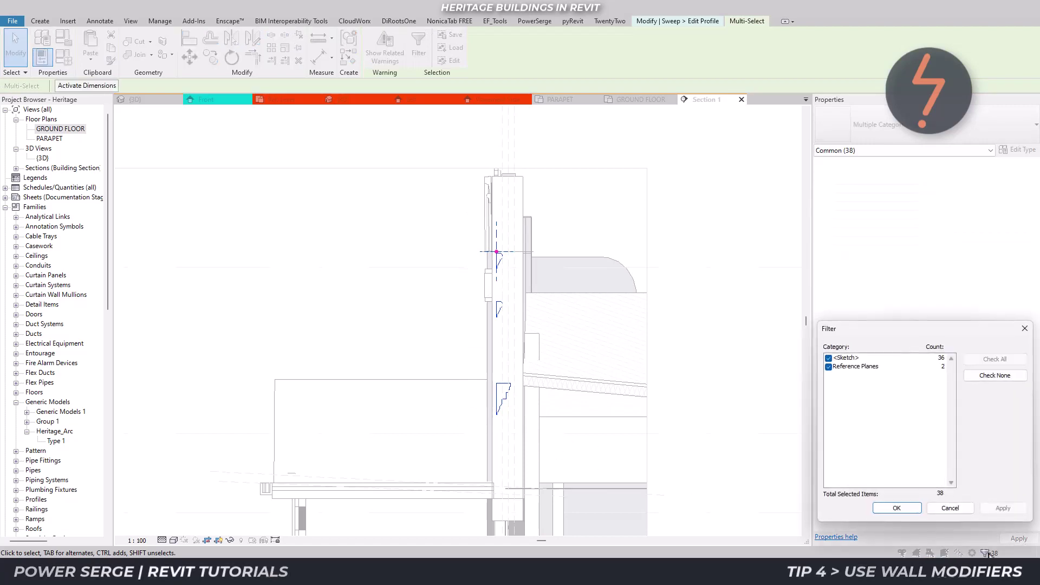
left_click(828, 367)
left_click(895, 509)
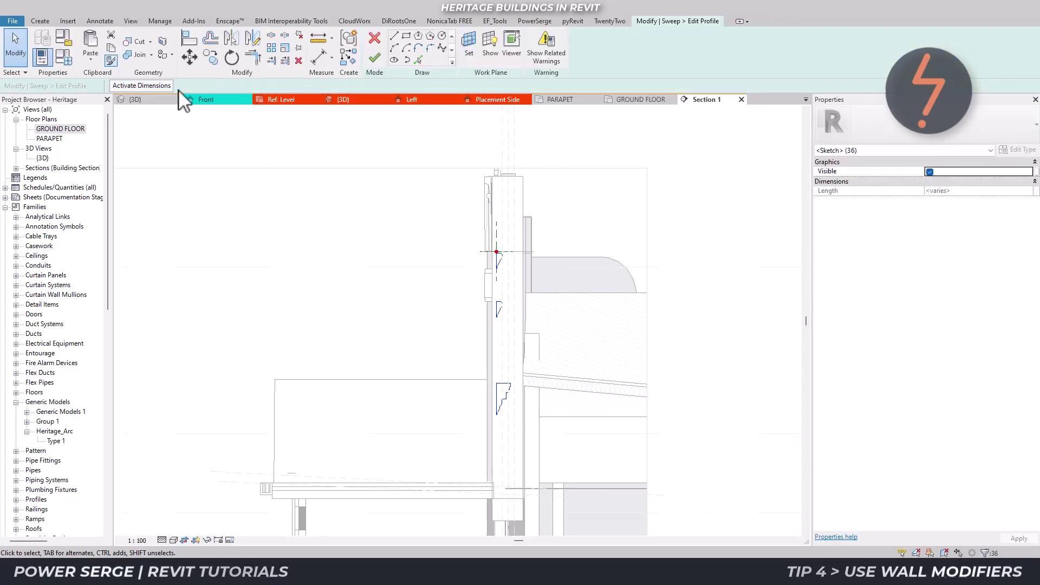
left_click(109, 49)
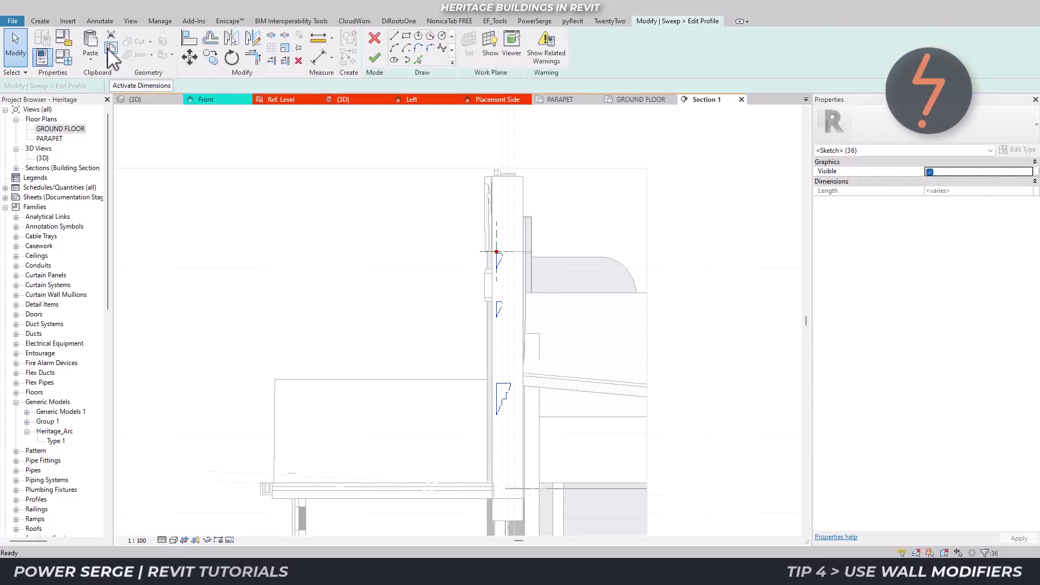
Step: Cancel the sweep profile sketch and leave the in-place parapet moulding model without keeping any changes
left_click(375, 38)
left_click(375, 39)
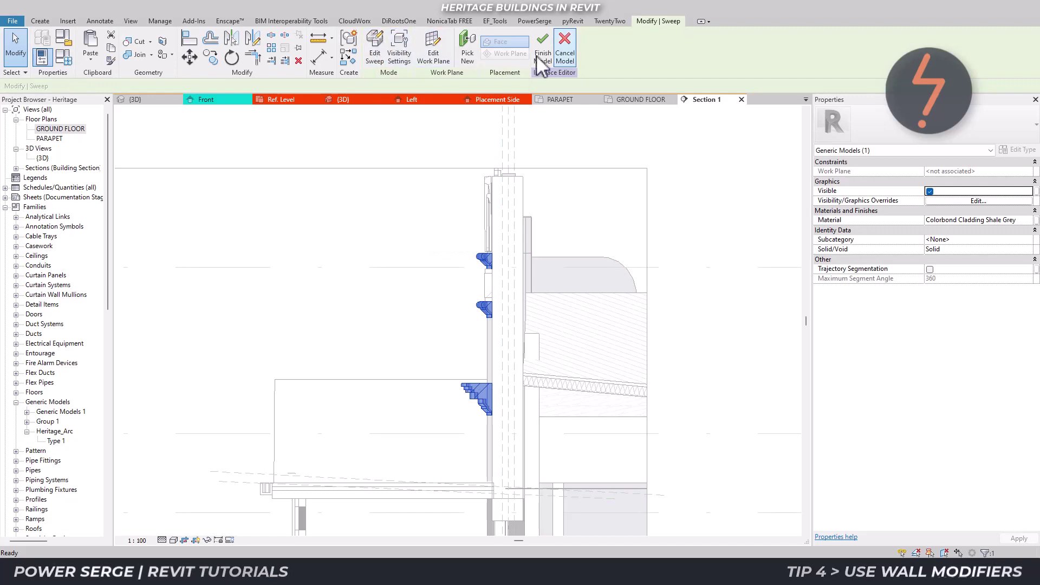
left_click(561, 58)
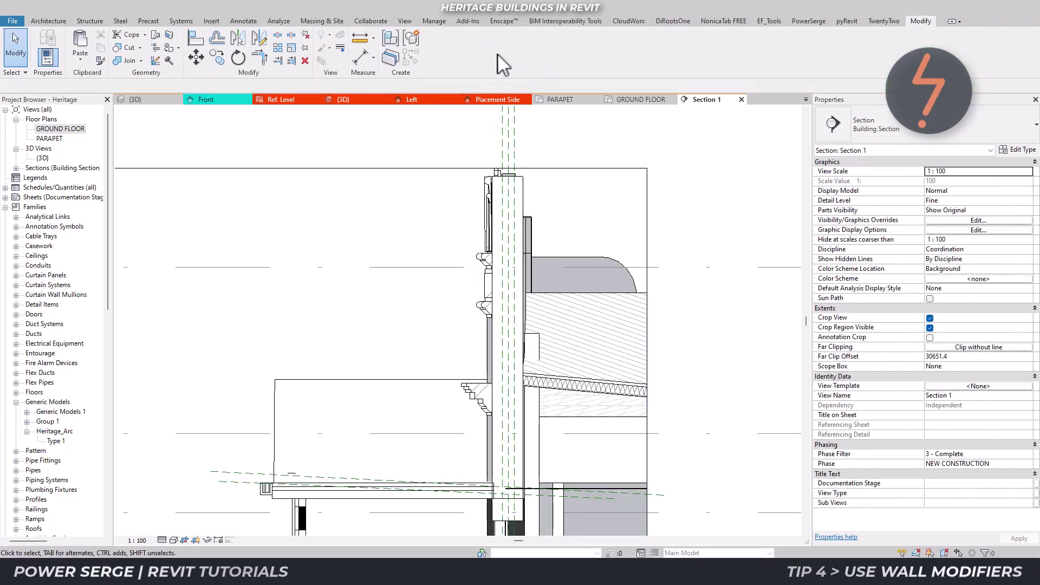
Step: Create a new family from the English Metric Profile template
left_click(23, 24)
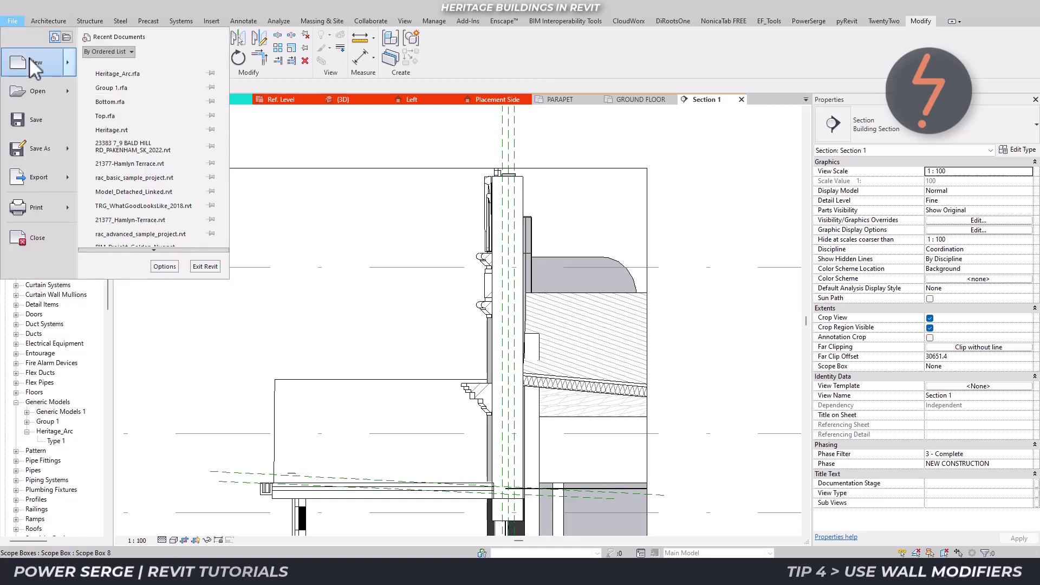
mouse_move(29, 57)
left_click(144, 93)
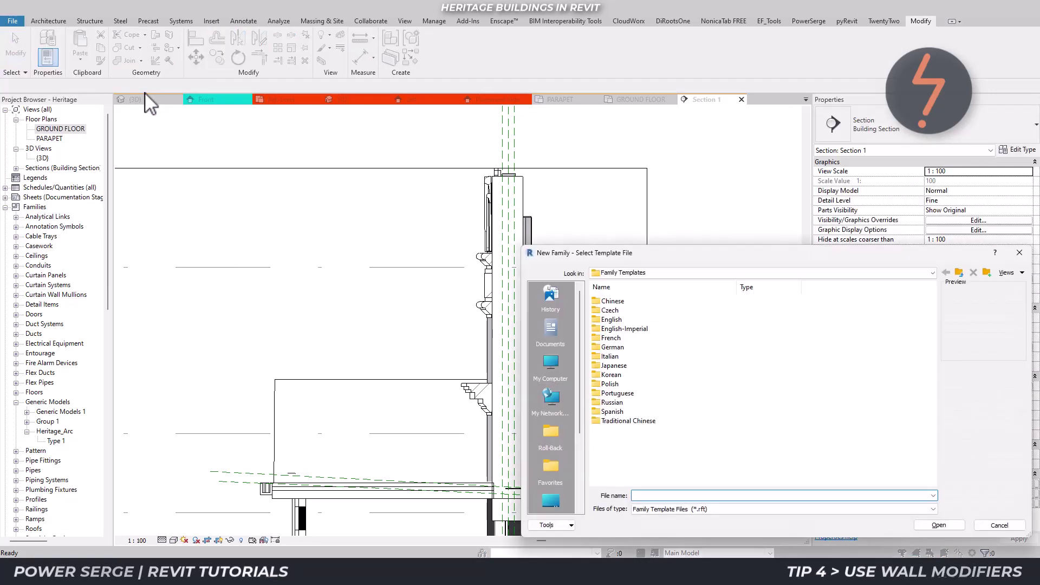
double_click(607, 320)
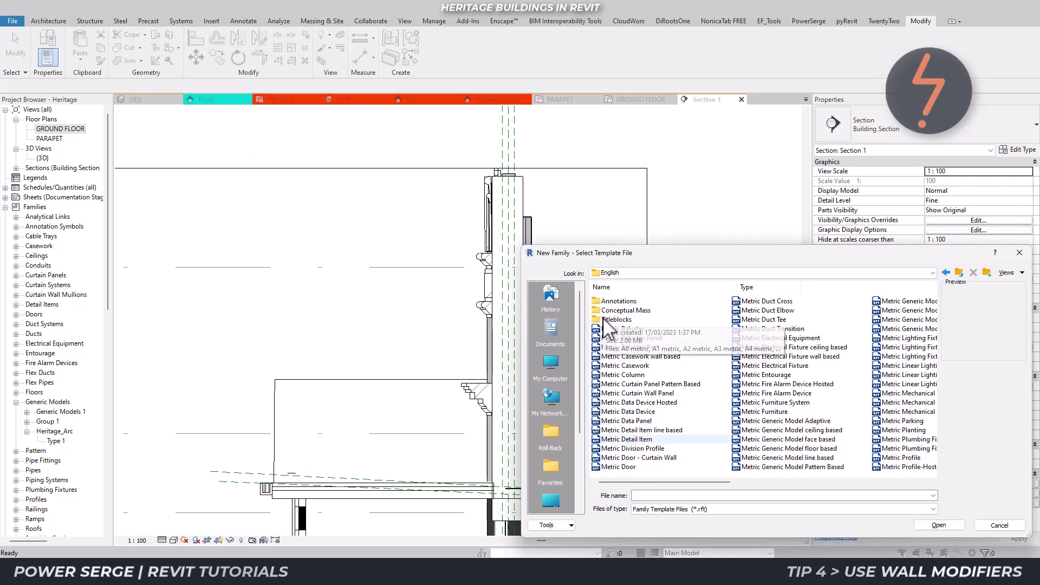
left_click(901, 458)
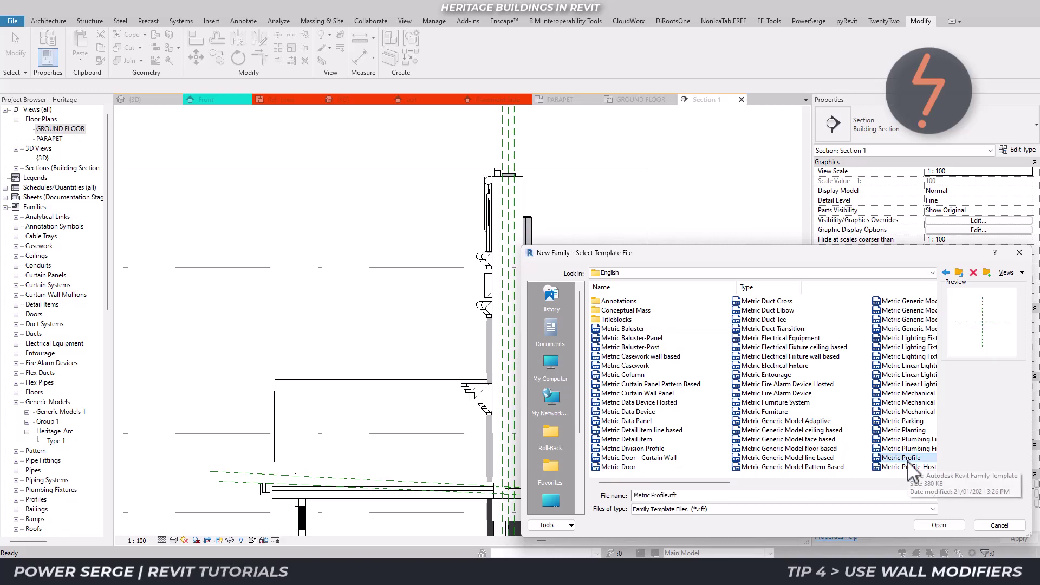
left_click(929, 526)
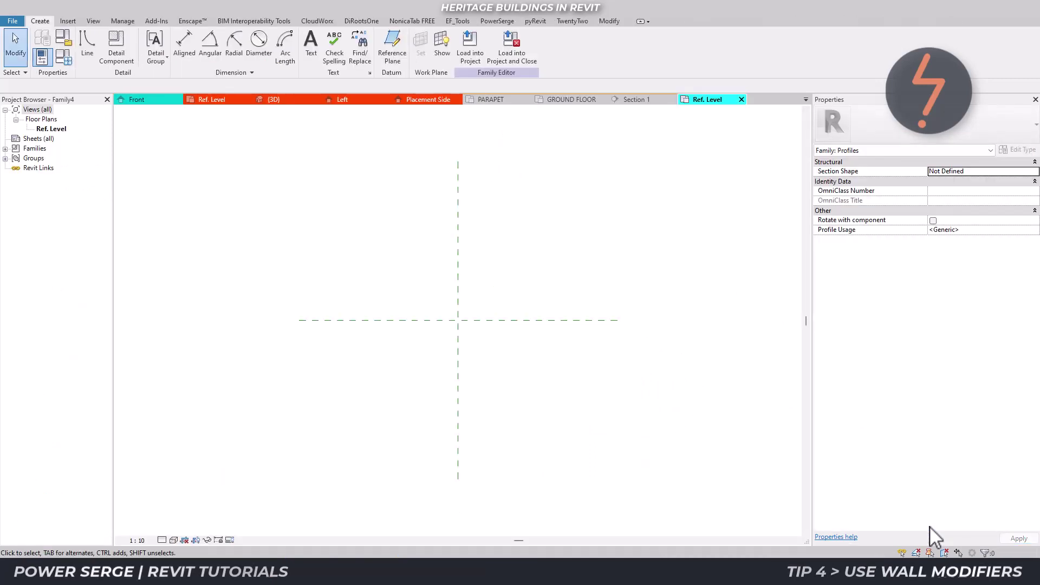
Step: Paste the copied moulding profile lines into the Ref. Level view of the new profile family
left_click(609, 21)
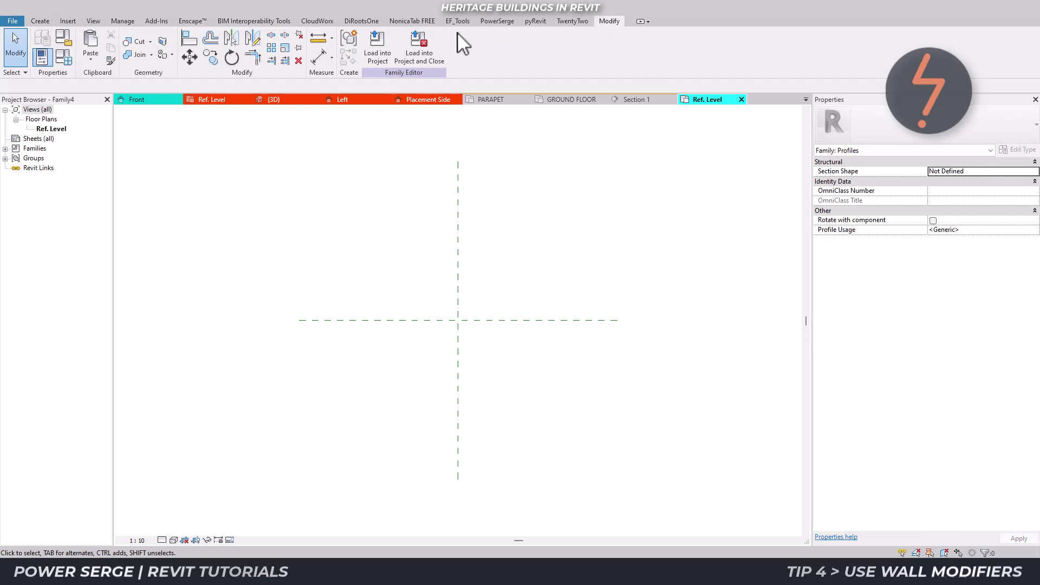
left_click(87, 60)
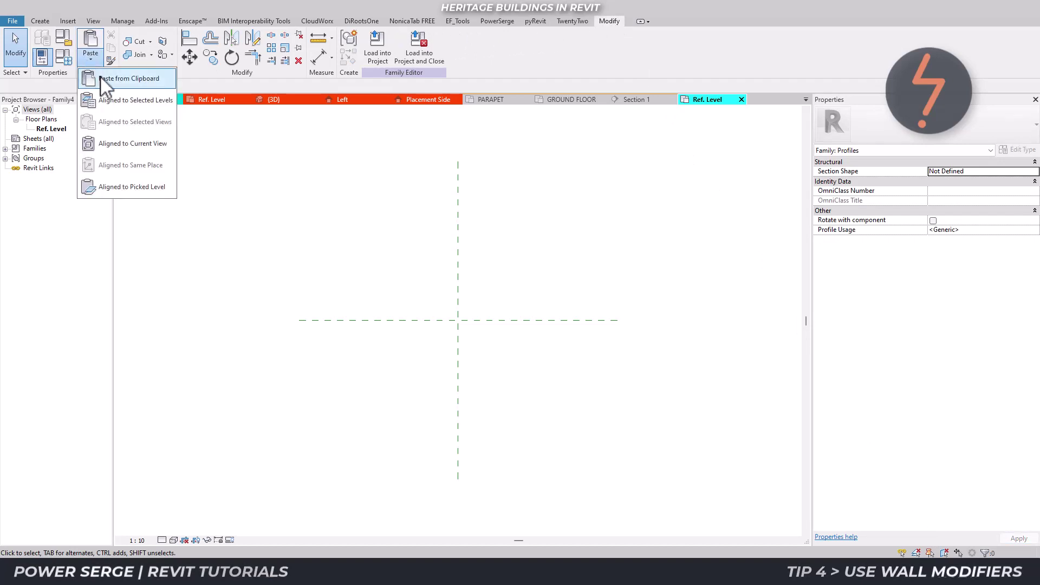
left_click(95, 77)
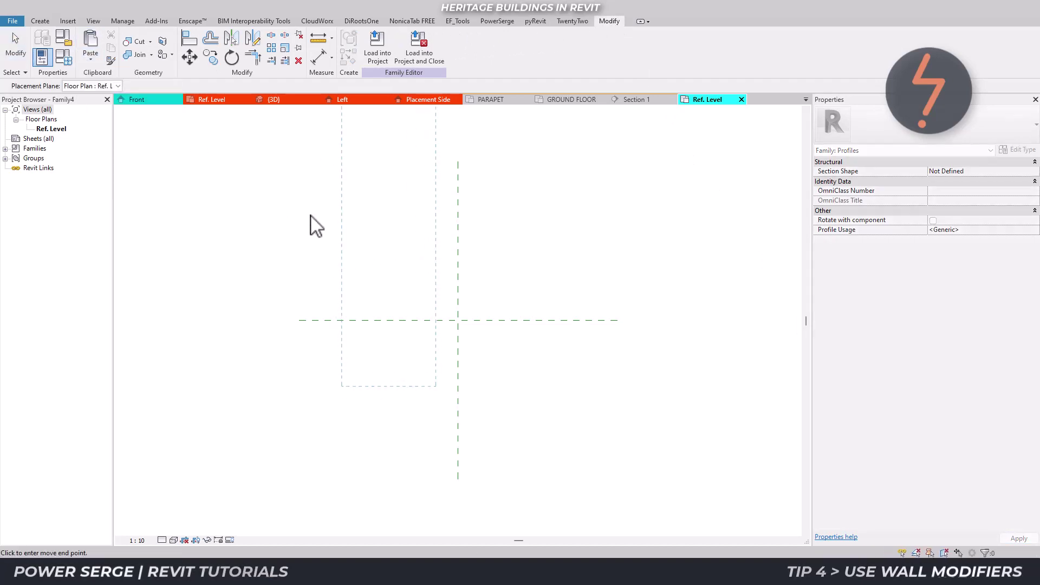
left_click(361, 531)
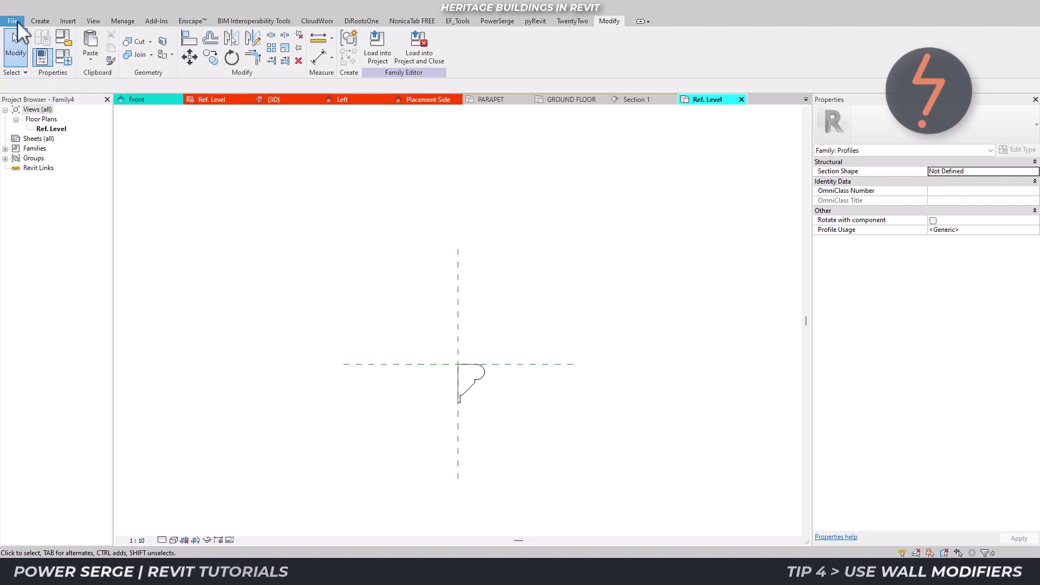
Step: Save the moulding profile family and load the Top and Bottom profile families into the Heritage project
left_click(13, 22)
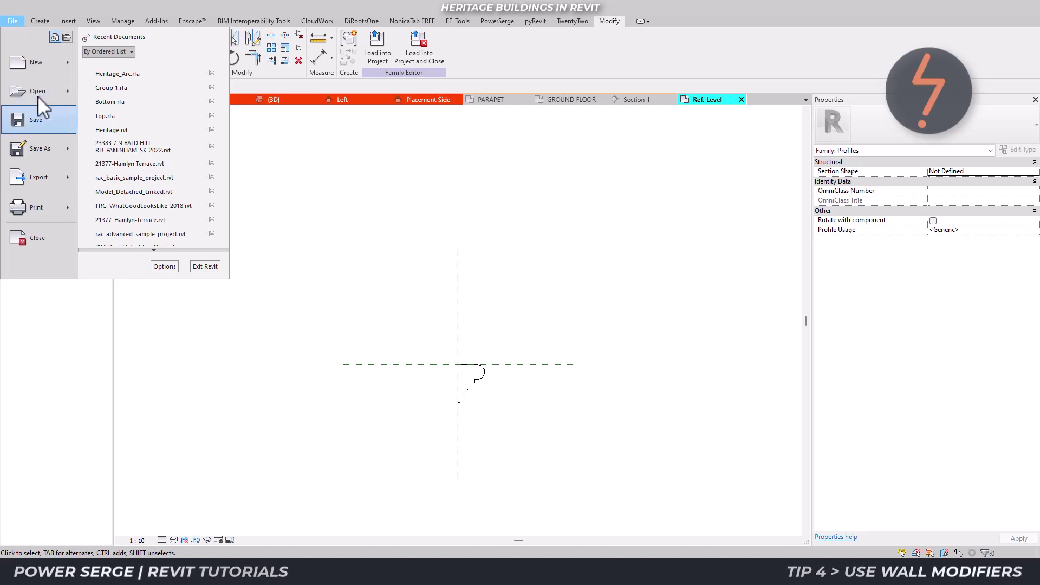
left_click(44, 119)
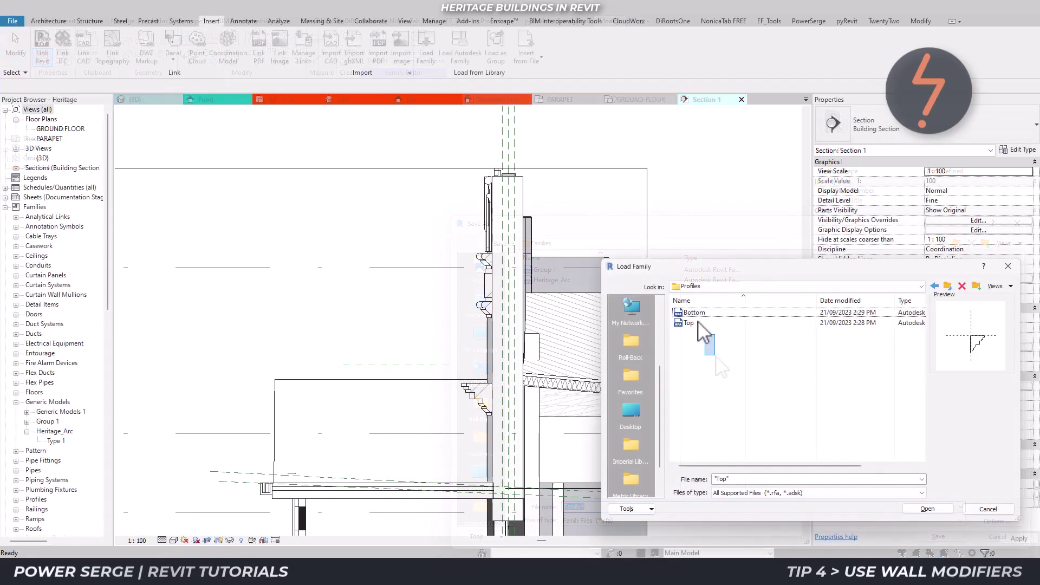
left_click(945, 509)
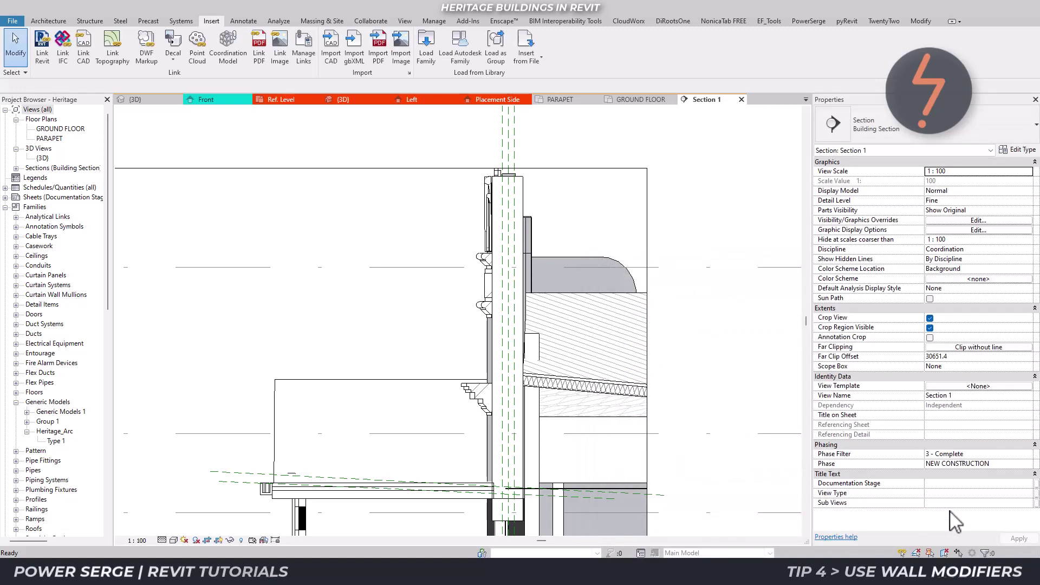
Step: From the 3D view, edit the structure of the new wall's type GEN_290_Generic and add three wall sweeps
left_click(142, 100)
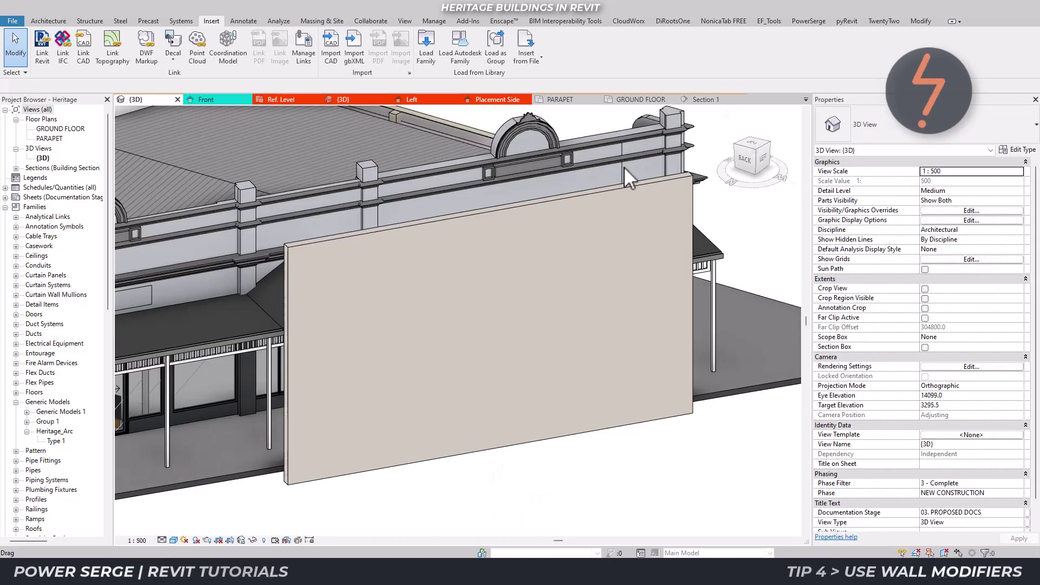
left_click(674, 177)
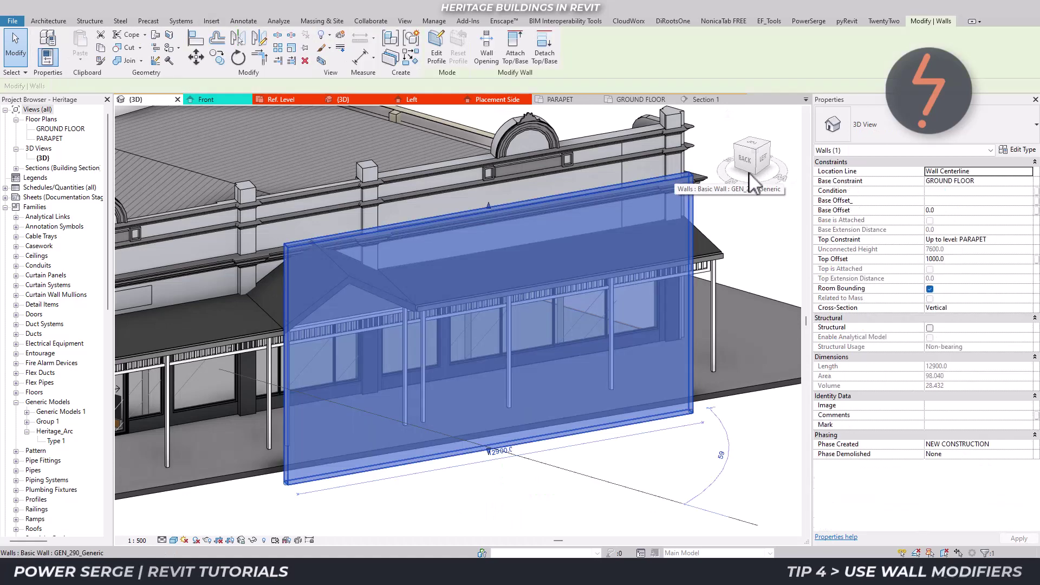
left_click(1017, 149)
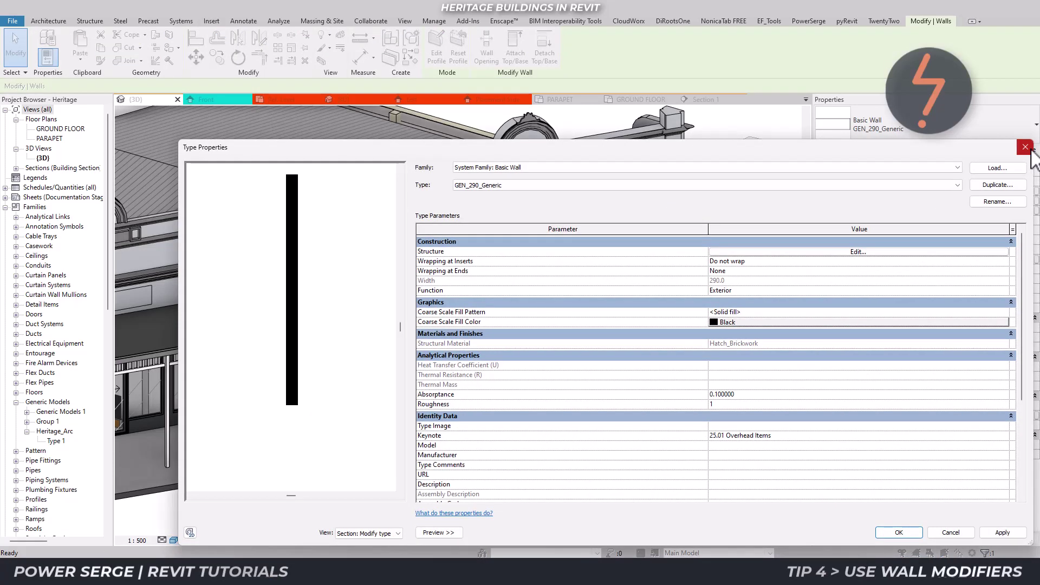
left_click(927, 254)
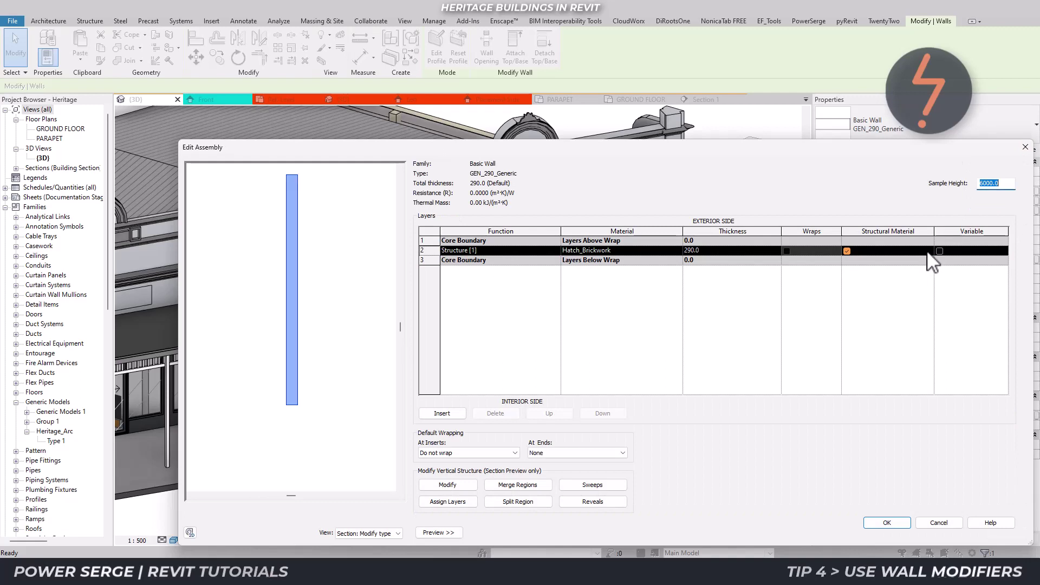
left_click(617, 488)
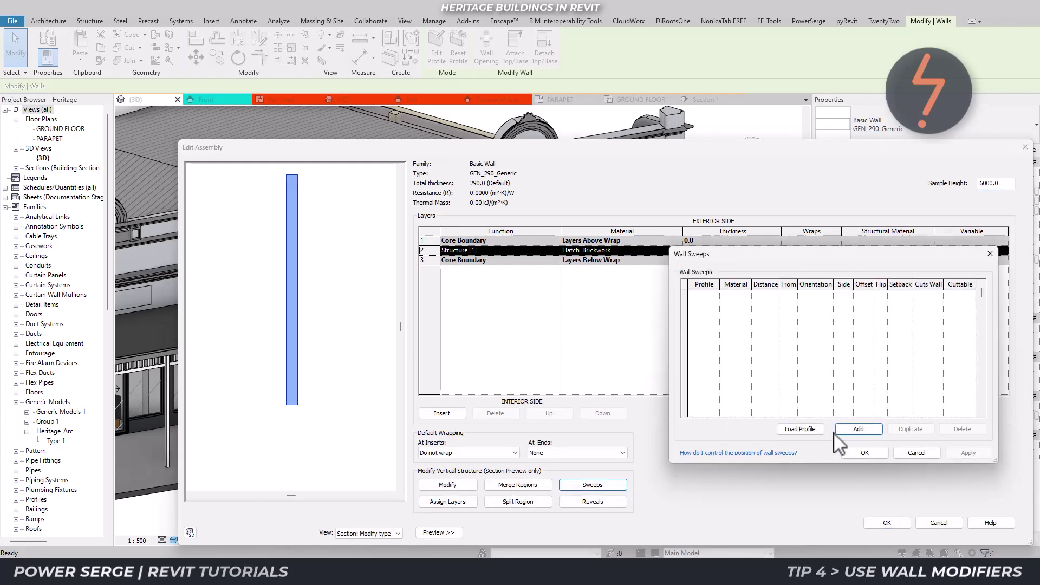
left_click(857, 429)
left_click(858, 428)
left_click(858, 428)
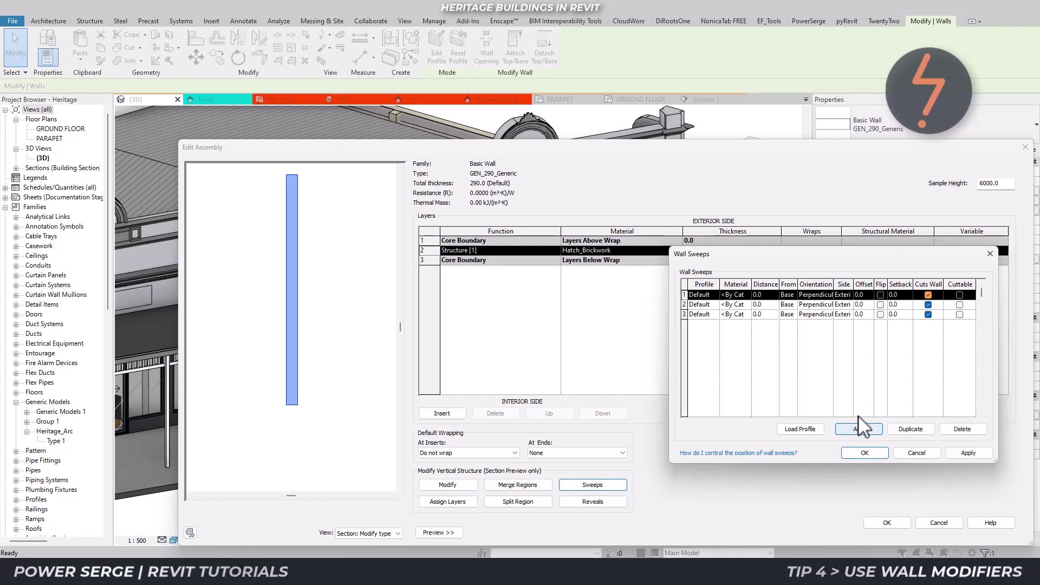
Step: Assign the Top profile to the first and second wall sweeps and the Bottom profile to the third
left_click(704, 294)
left_click(714, 294)
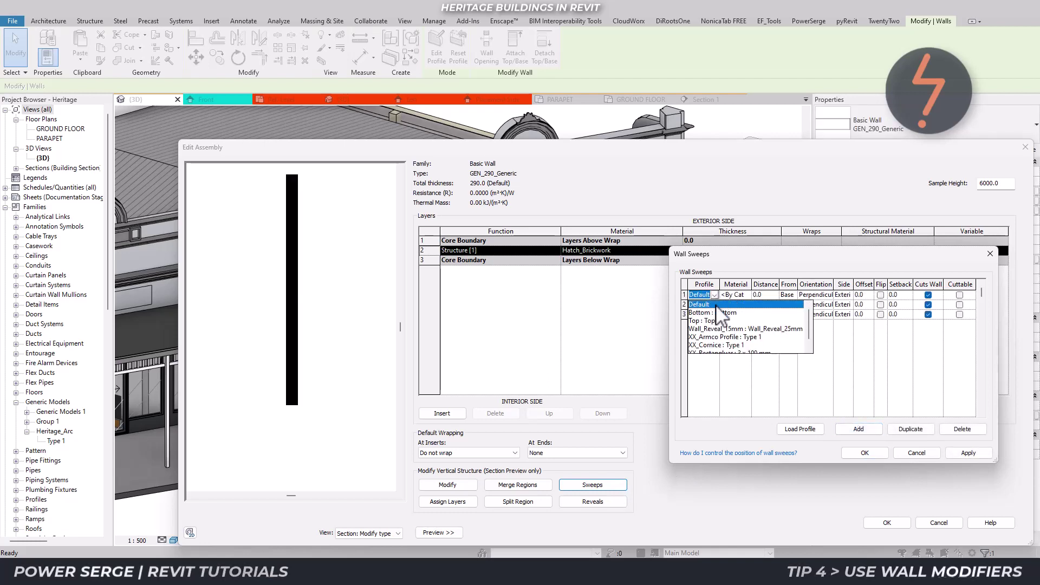
left_click(718, 325)
left_click(705, 305)
left_click(714, 304)
left_click(719, 330)
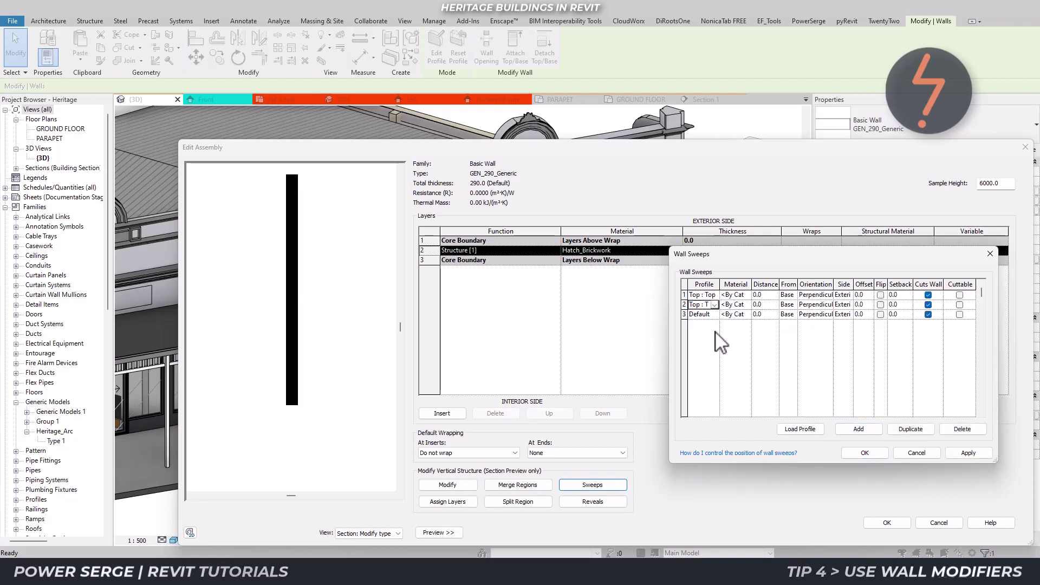
left_click(704, 314)
left_click(713, 314)
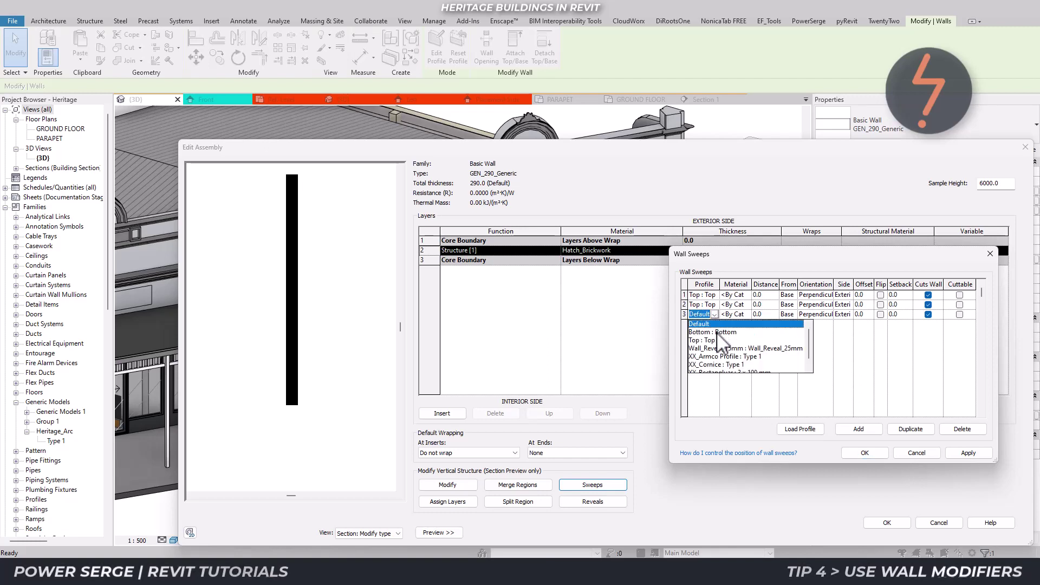
left_click(721, 332)
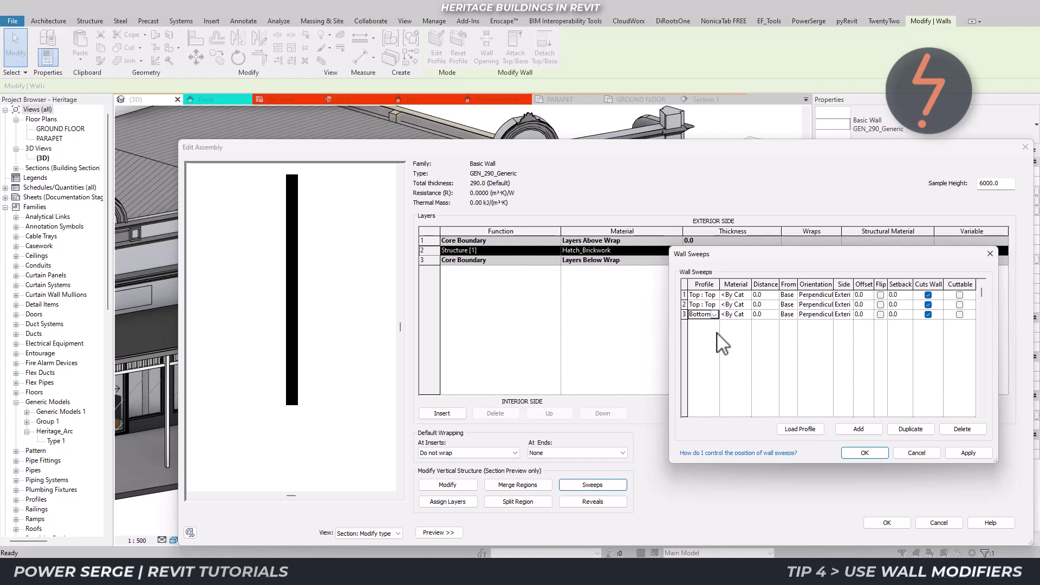
Step: Set the three sweeps' distances from the base to 6780, 6170 and 5140, and apply them to the wall type
left_click(770, 294)
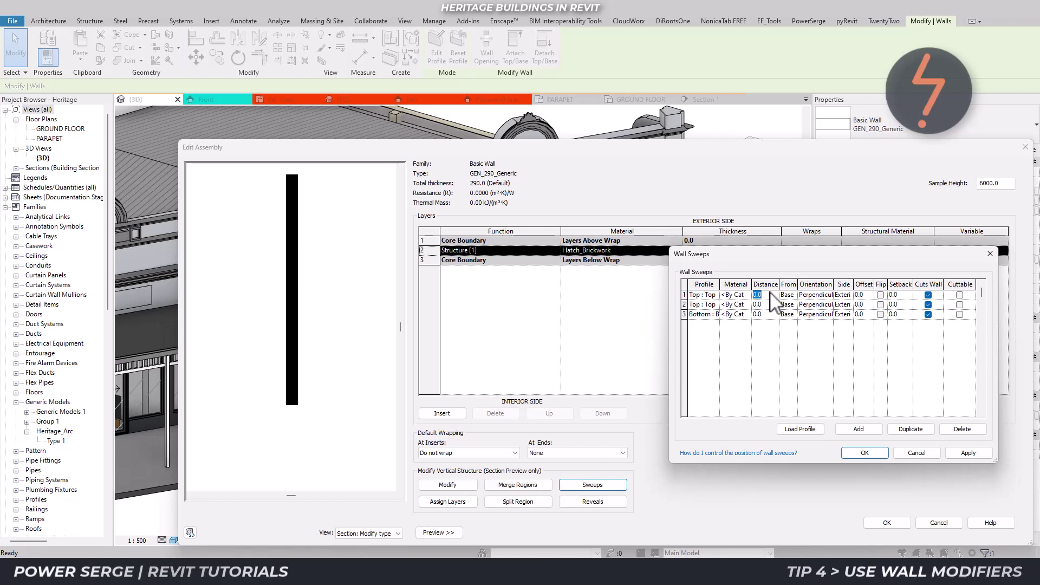
type("6780")
left_click(772, 306)
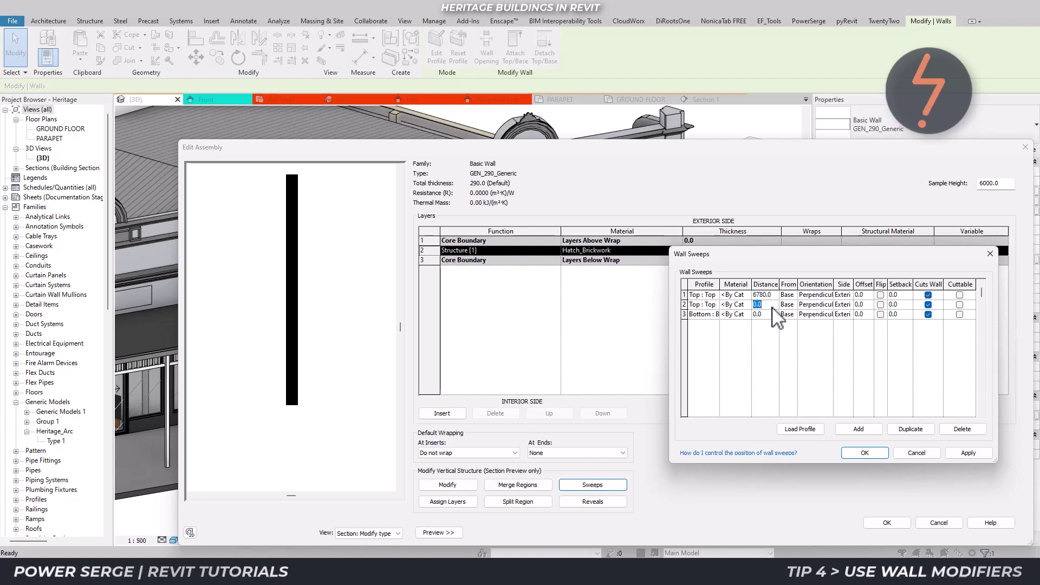
type("6170")
left_click(772, 316)
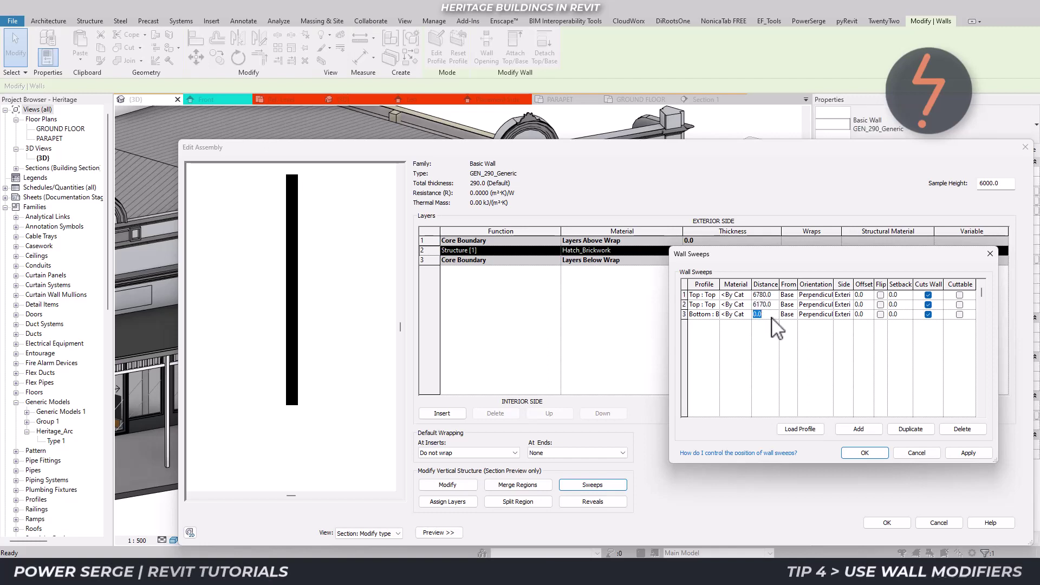
type("5140")
left_click(962, 450)
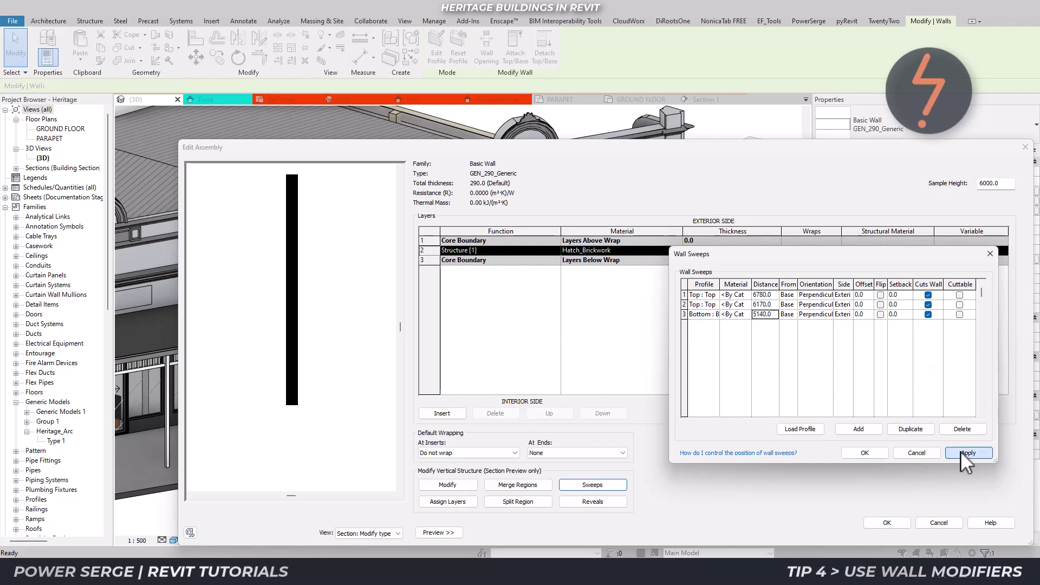
left_click(878, 453)
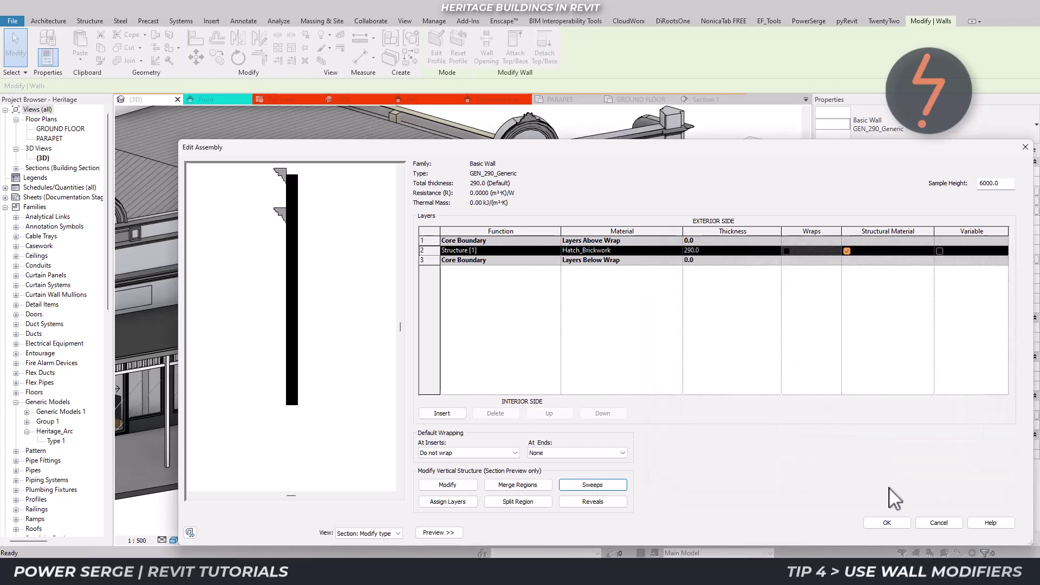
left_click(886, 523)
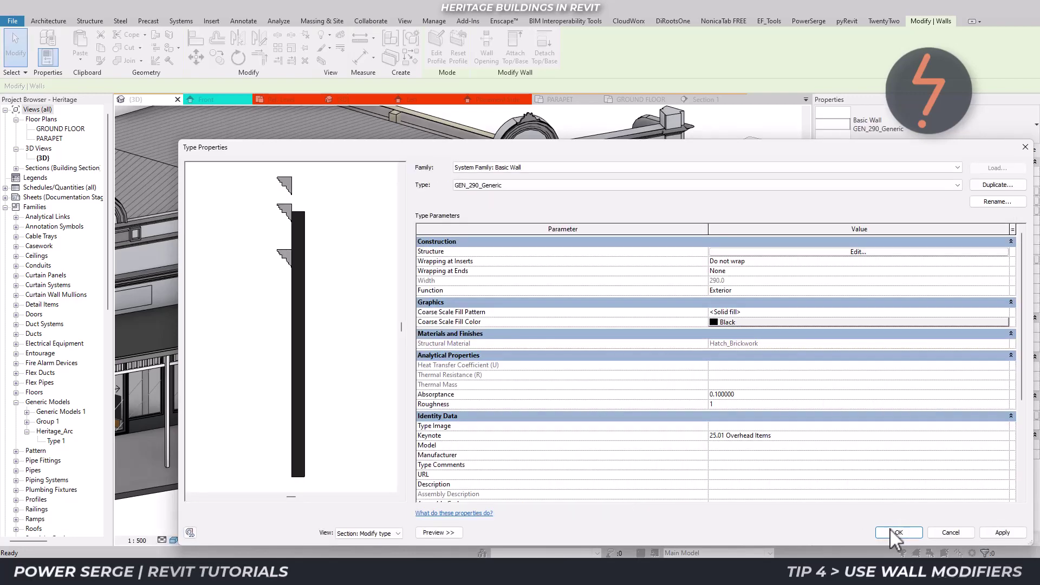
left_click(893, 533)
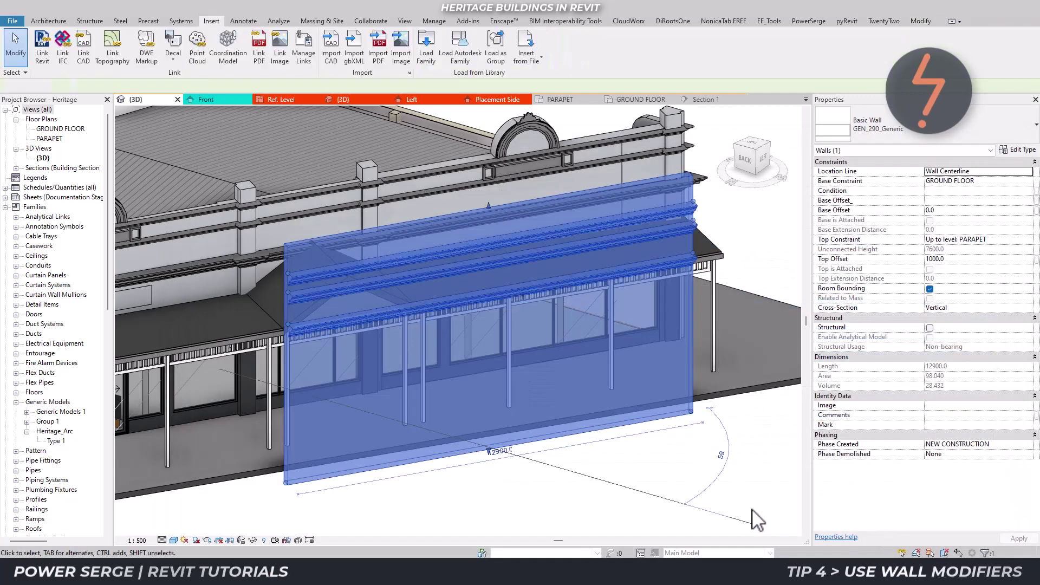
left_click(757, 520)
Step: On the GROUND FLOOR plan, continue the wall from its right-hand end with matching segments forming a narrow projection about 1500 mm deep and a short return
double_click(60, 128)
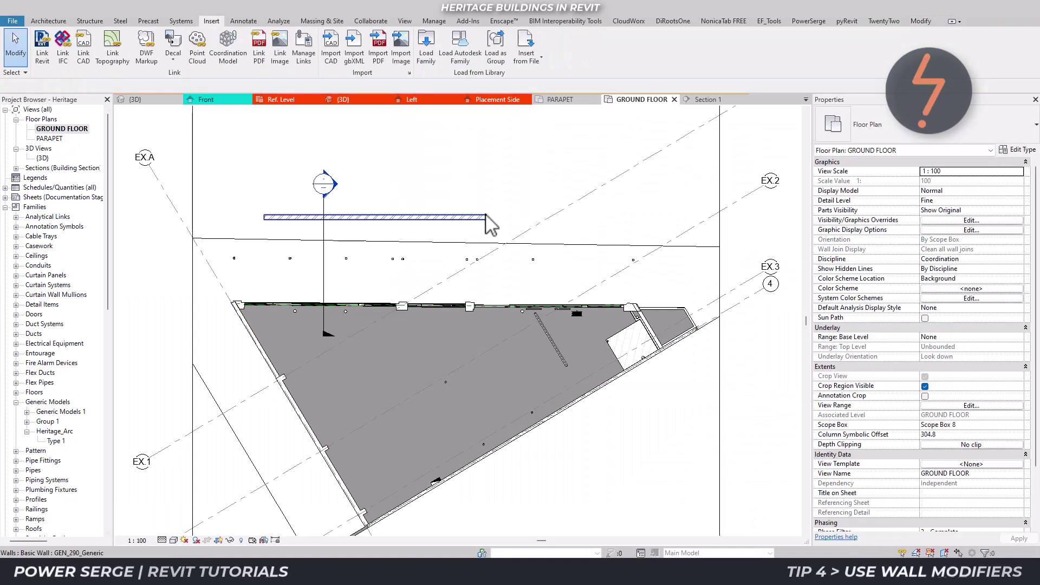
left_click(488, 218)
key("c")
key("s")
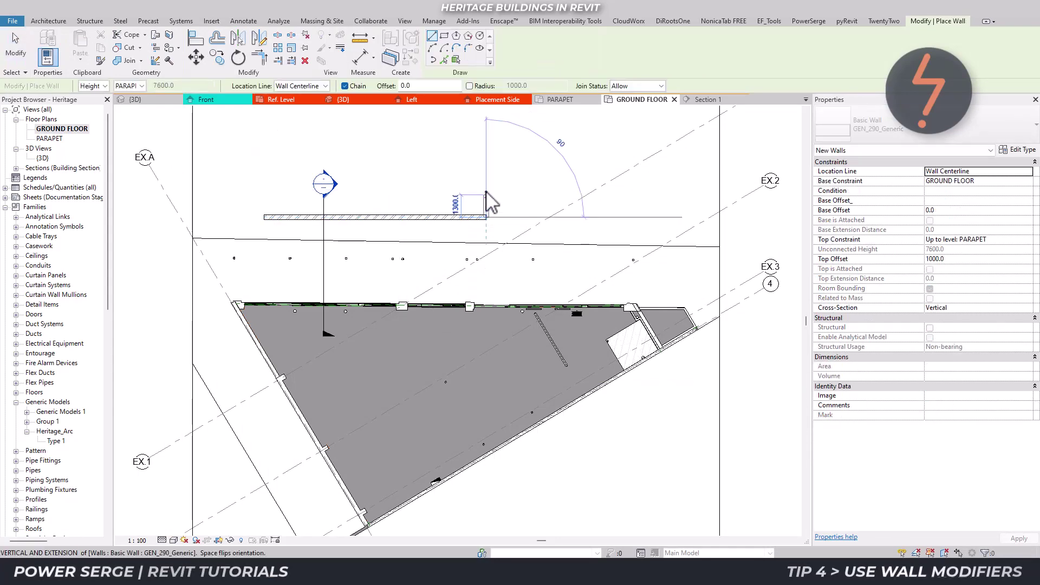
left_click(494, 191)
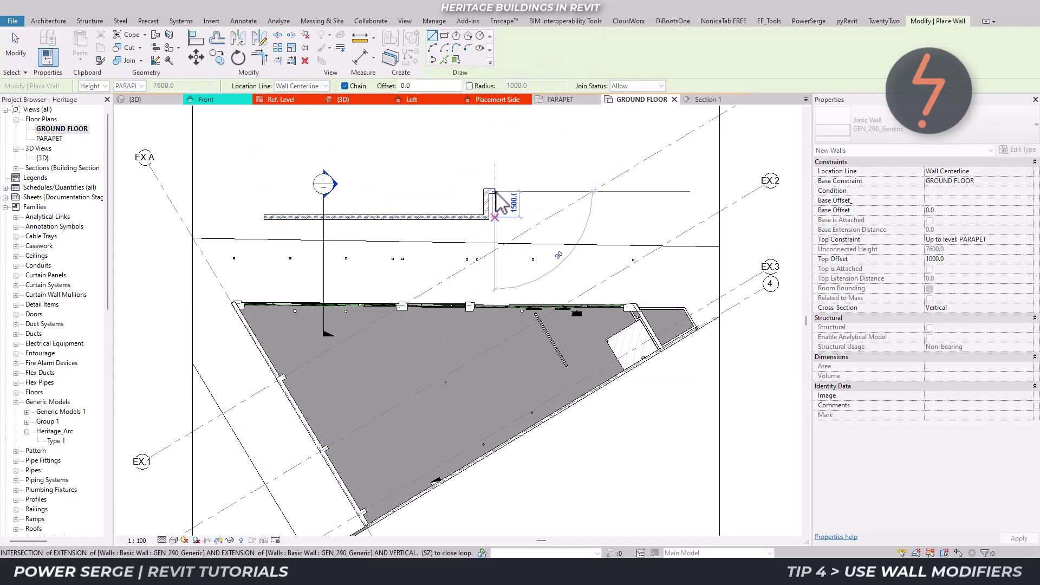
left_click(494, 217)
left_click(515, 218)
key("Escape")
key("Escape")
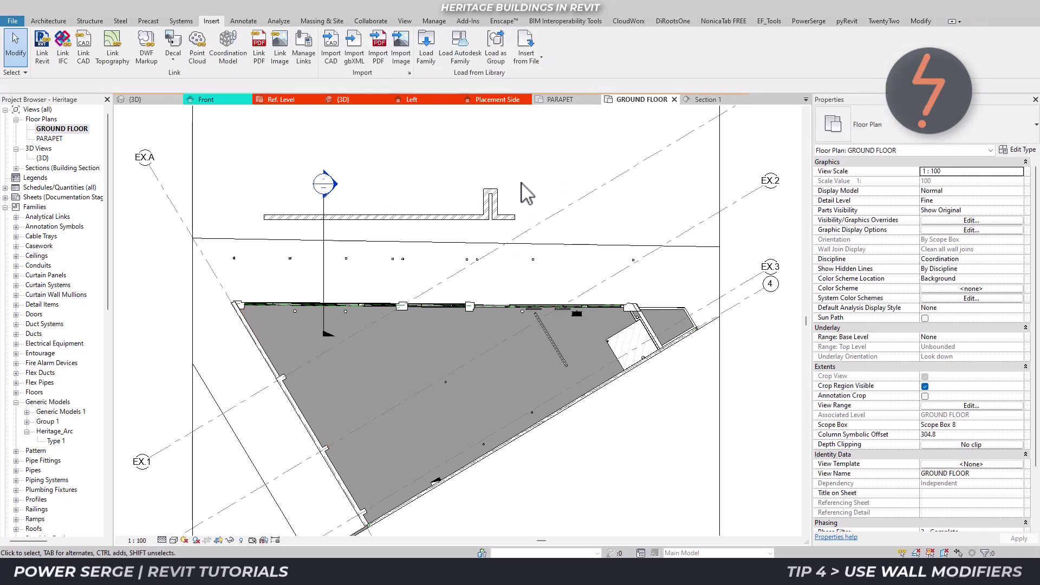
Step: In the 3D view, place a horizontal Moulding-Top wall sweep on the front face of the middle parapet pier
left_click(156, 100)
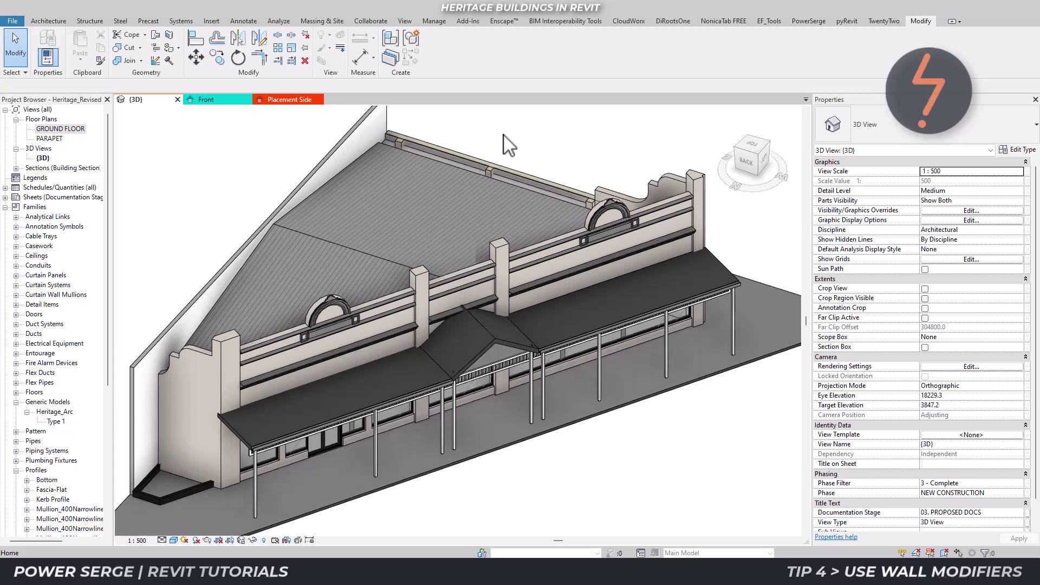
right_click(504, 135)
left_click(520, 249)
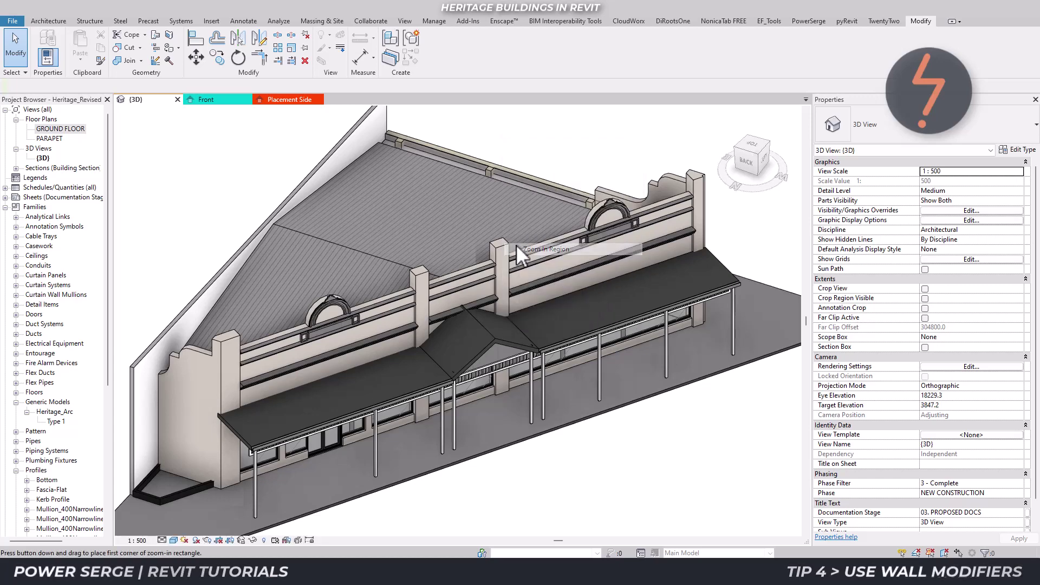
left_click_drag(458, 224, 555, 328)
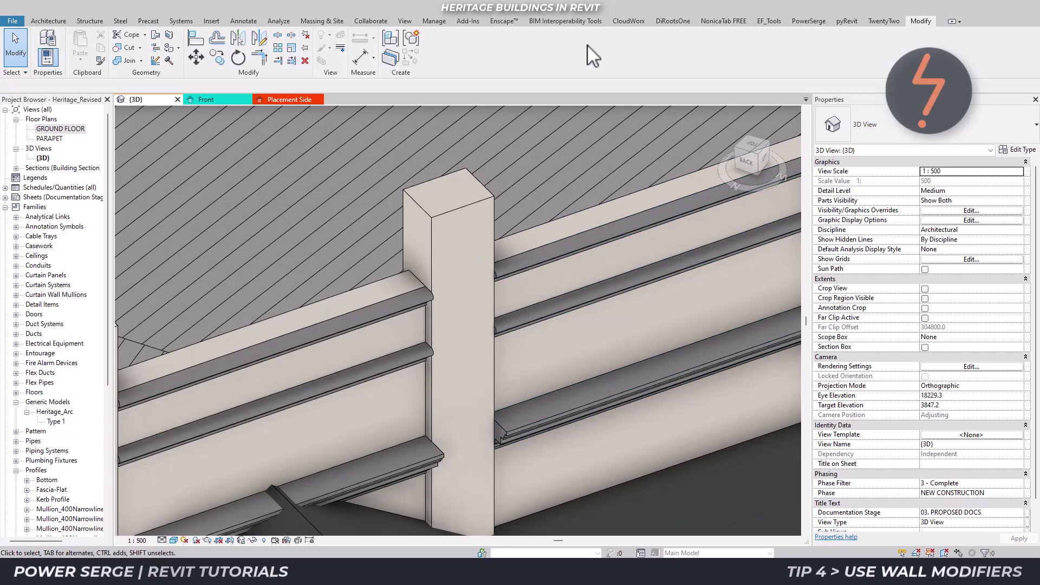
left_click(53, 21)
left_click(43, 61)
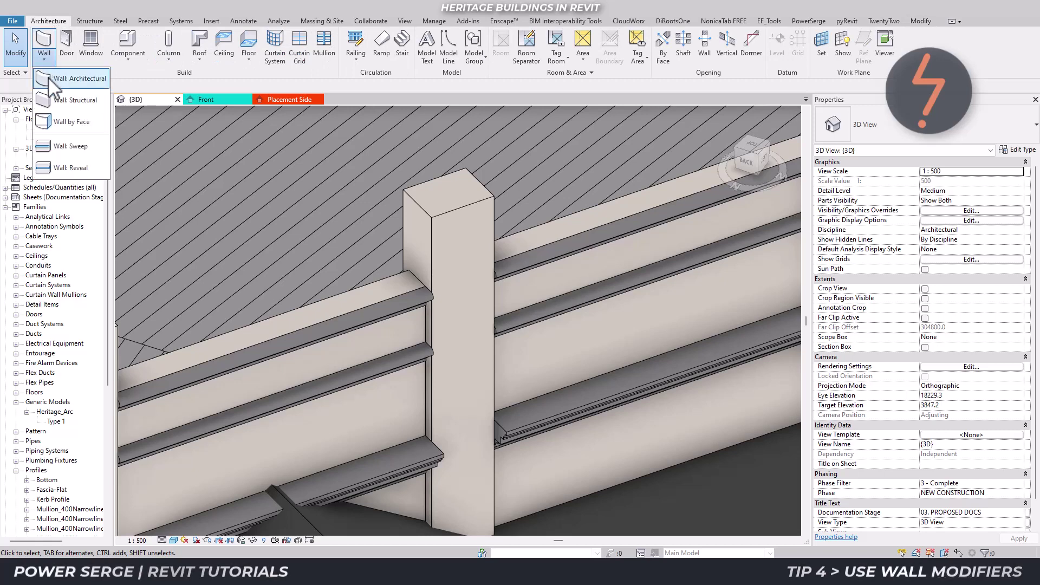
left_click(79, 154)
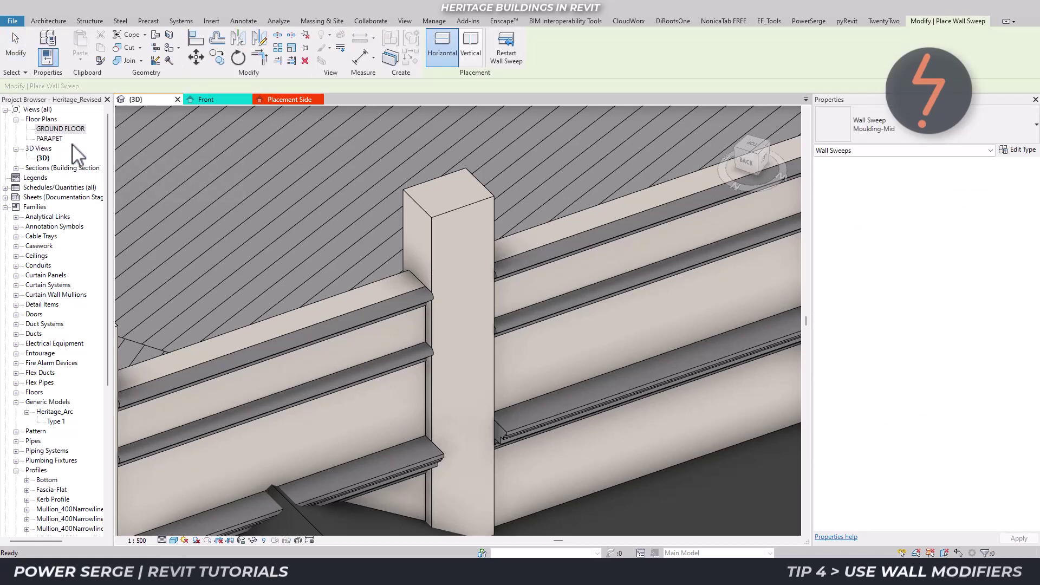
left_click(876, 111)
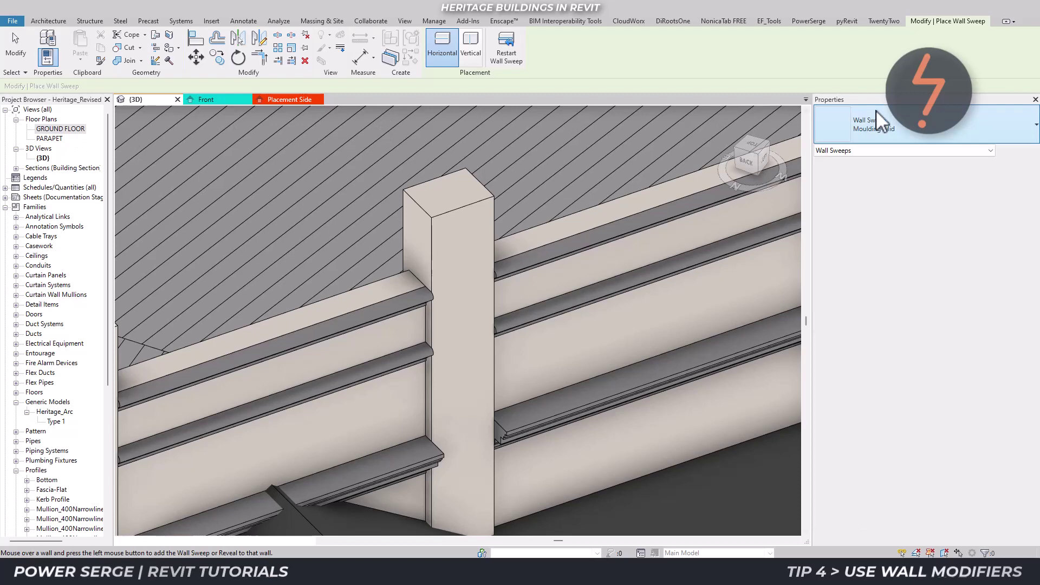
left_click(878, 216)
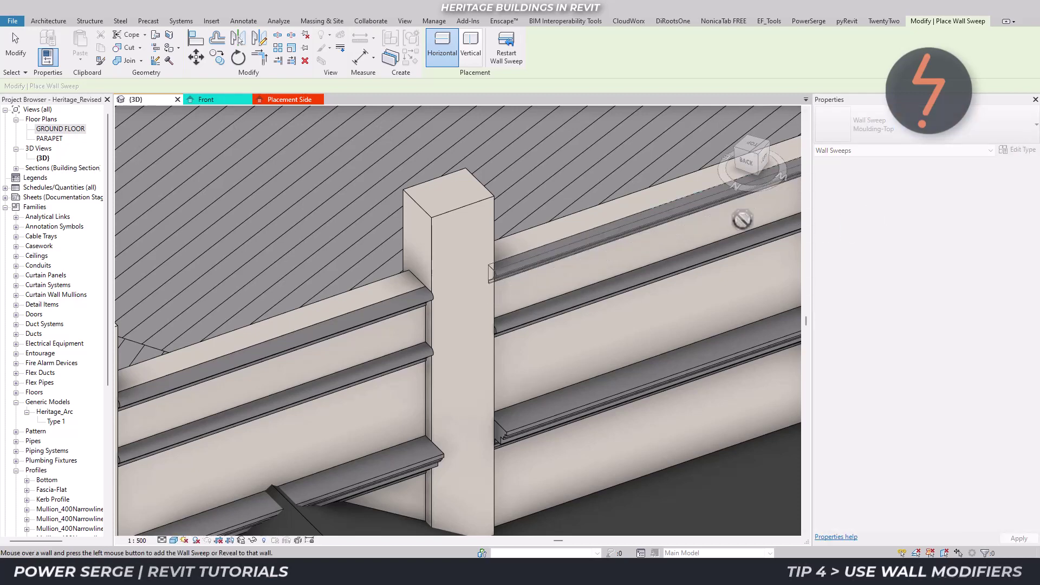
key("Escape")
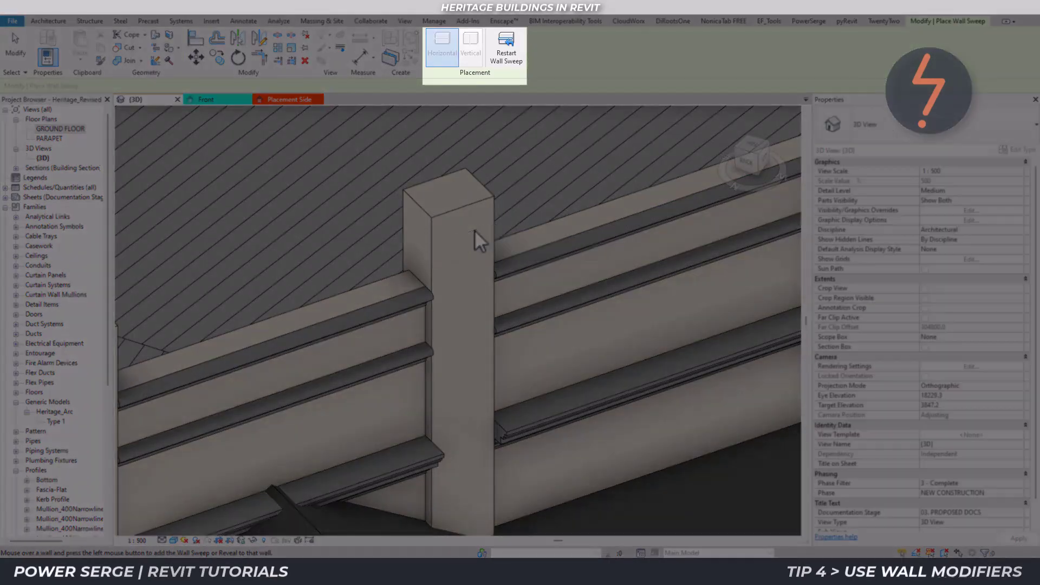
left_click(475, 229)
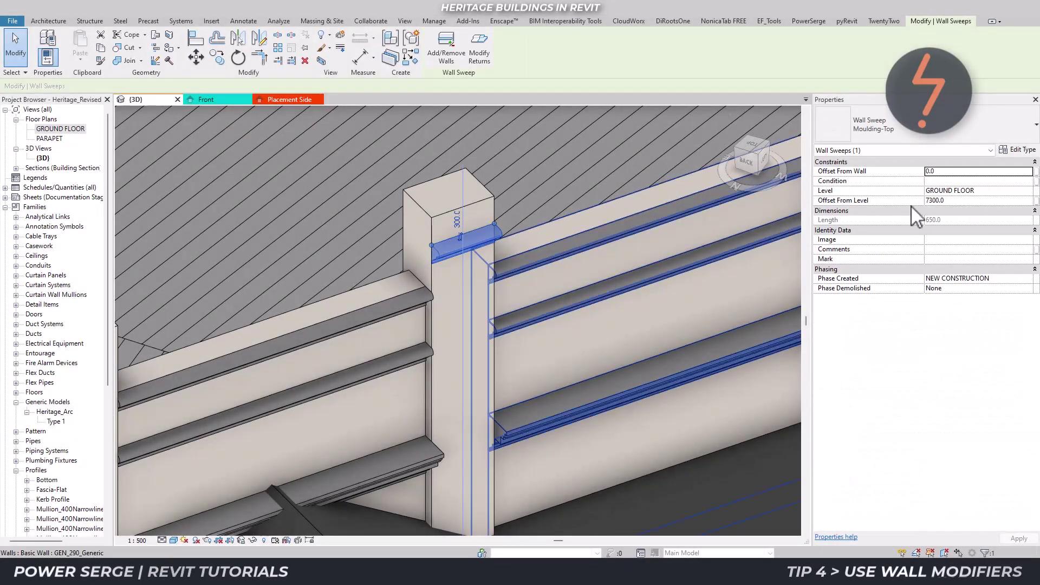
Step: Set the new pier sweep's offset from the GROUND FLOOR level to 6780
left_click(949, 203)
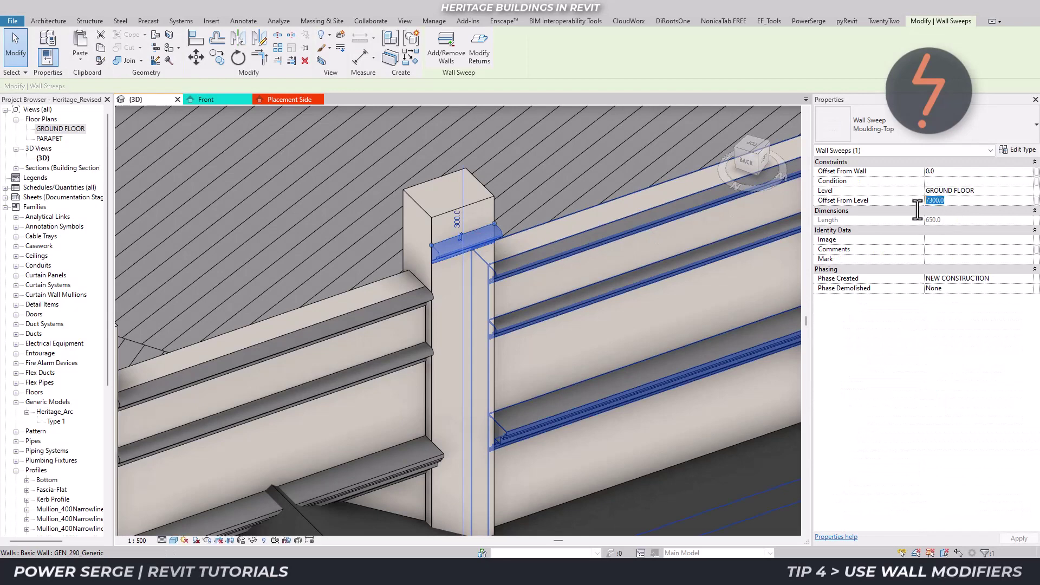
key("Return")
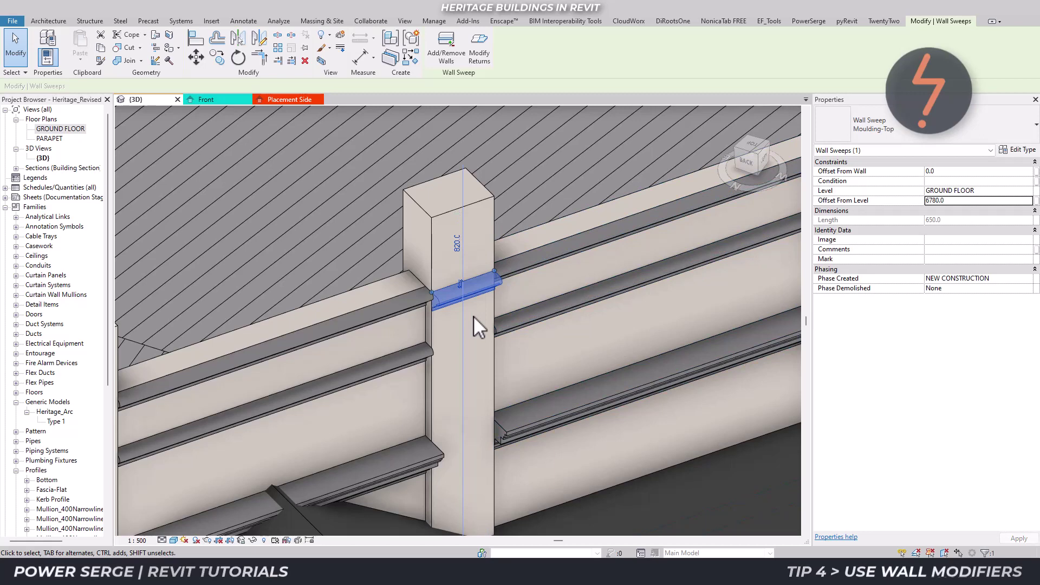
key("Escape")
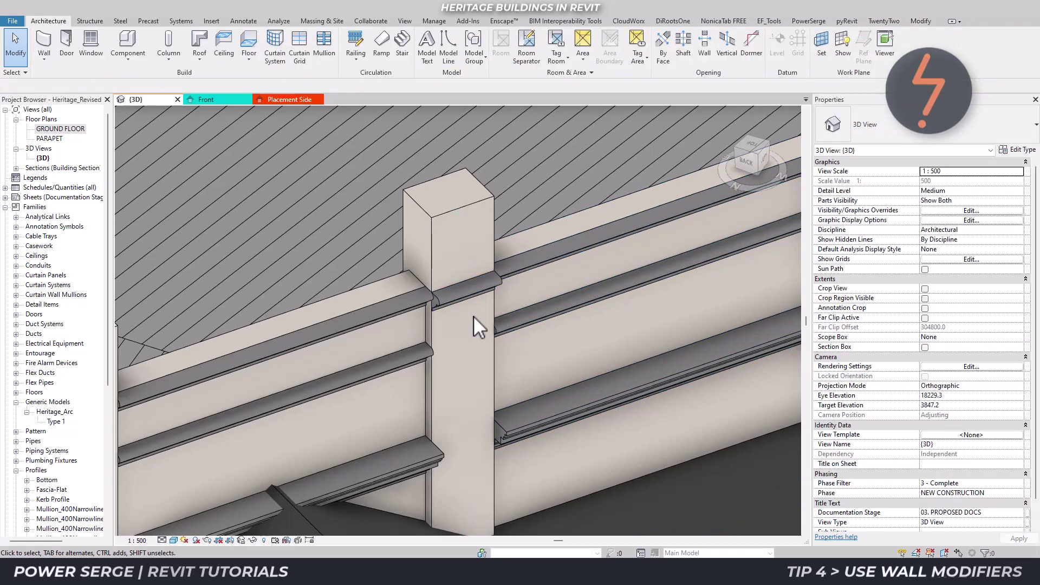
Step: Place a second Moulding-Top sweep on the pier below the first and set its offset from level to 6170
left_click(480, 296)
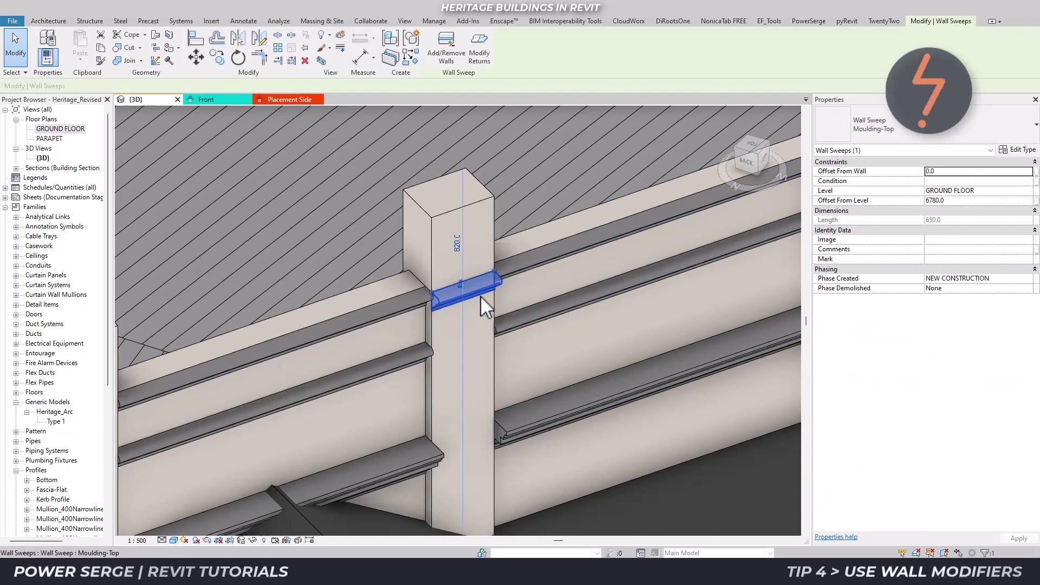
key("Return")
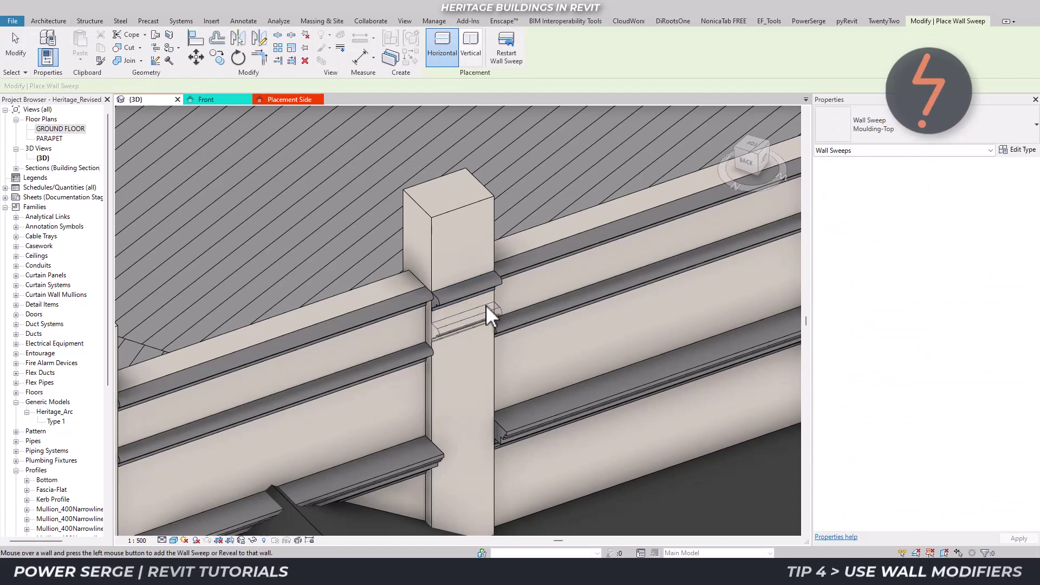
left_click(484, 305)
key("Escape")
left_click(485, 305)
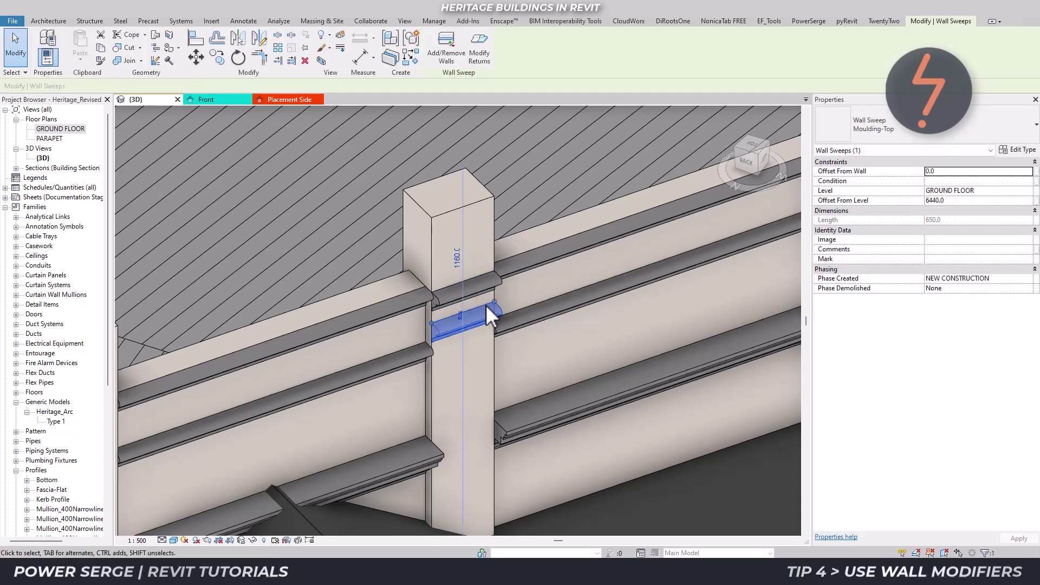
left_click(983, 204)
type("6170")
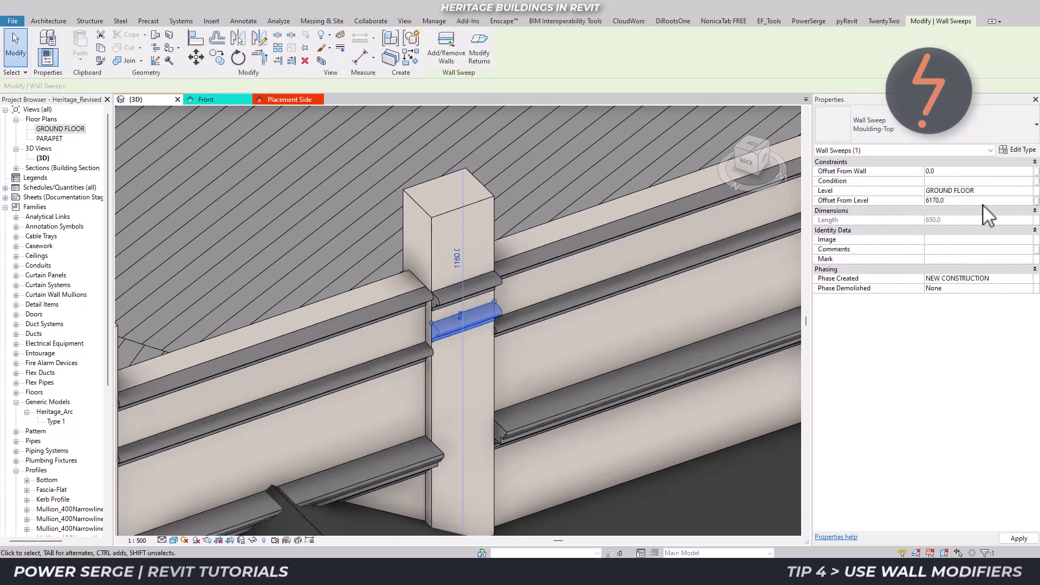
key("Return")
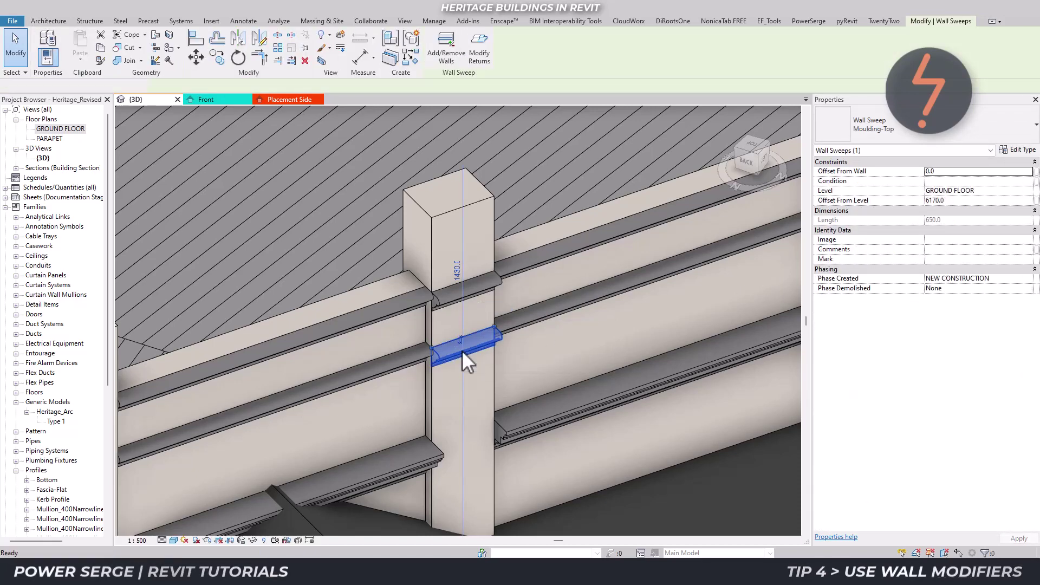
Step: Place a third wall sweep lower on the pier face and change its type to Bottom
left_click(471, 378)
key("Escape")
left_click(466, 389)
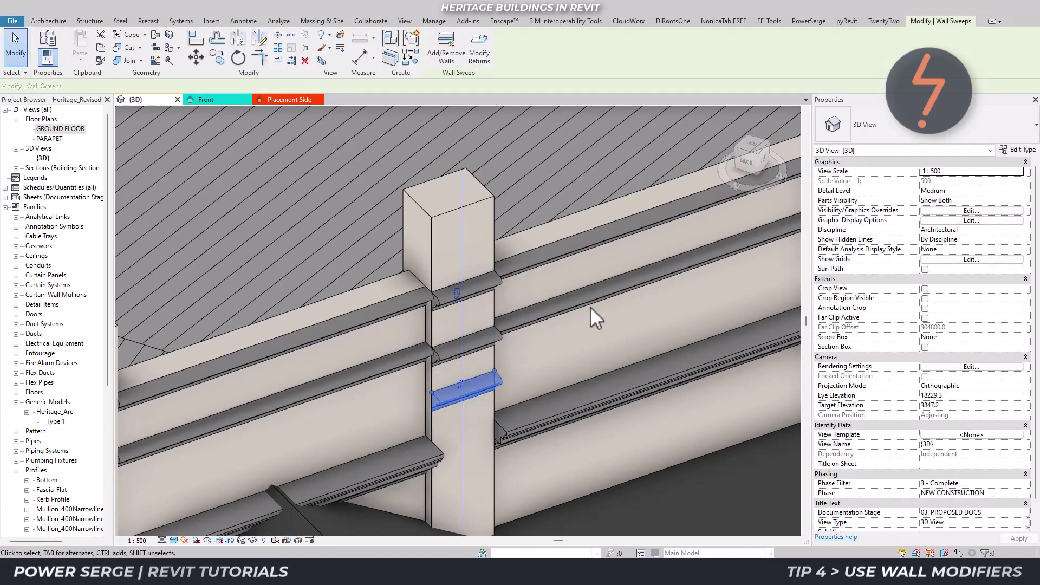
left_click(869, 138)
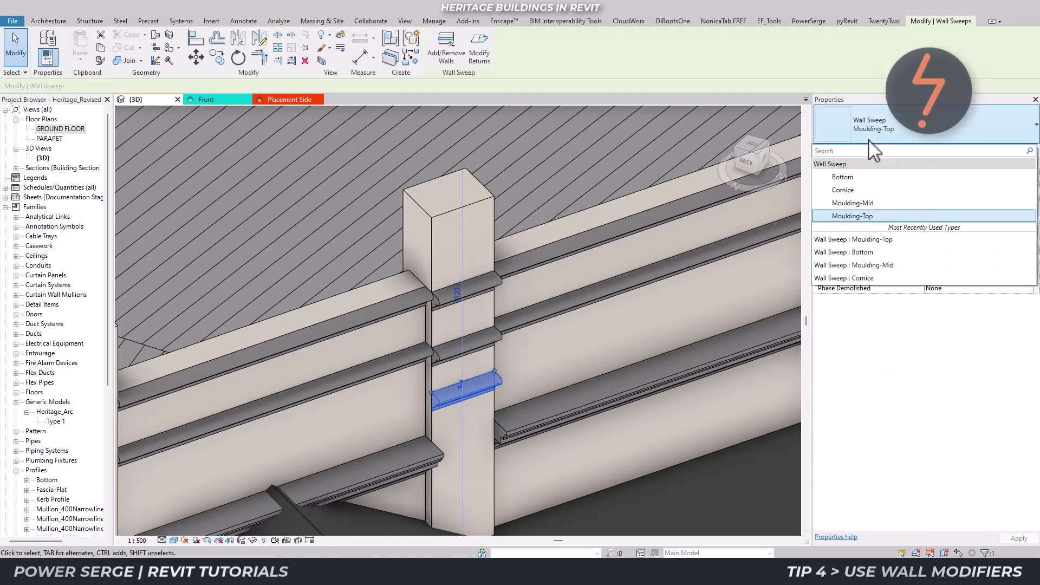
left_click(872, 184)
key("Escape")
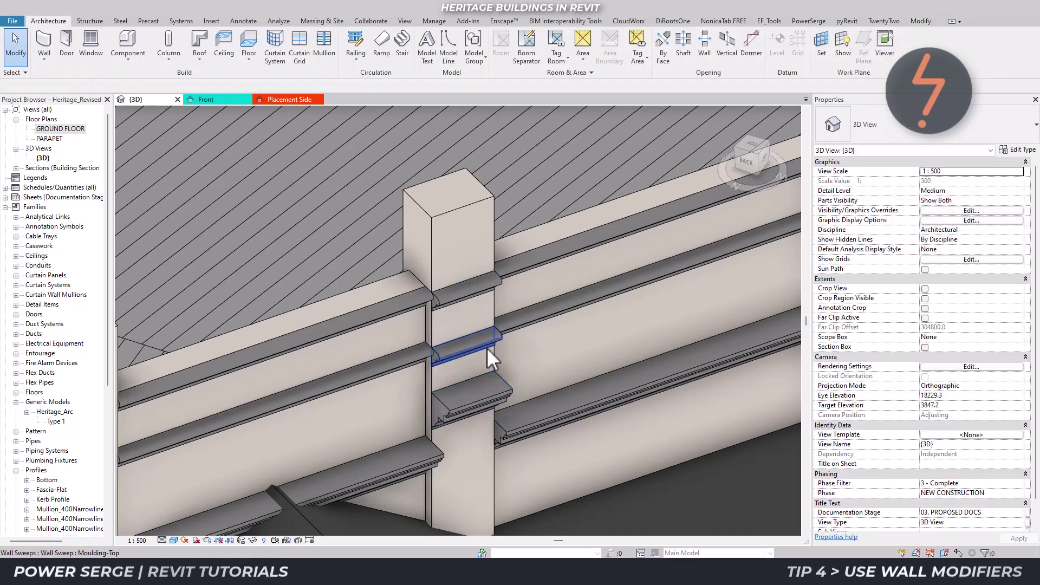
Step: Change the type of the pier's middle sweep to Moulding-Mid
left_click(487, 347)
left_click(864, 139)
left_click(861, 203)
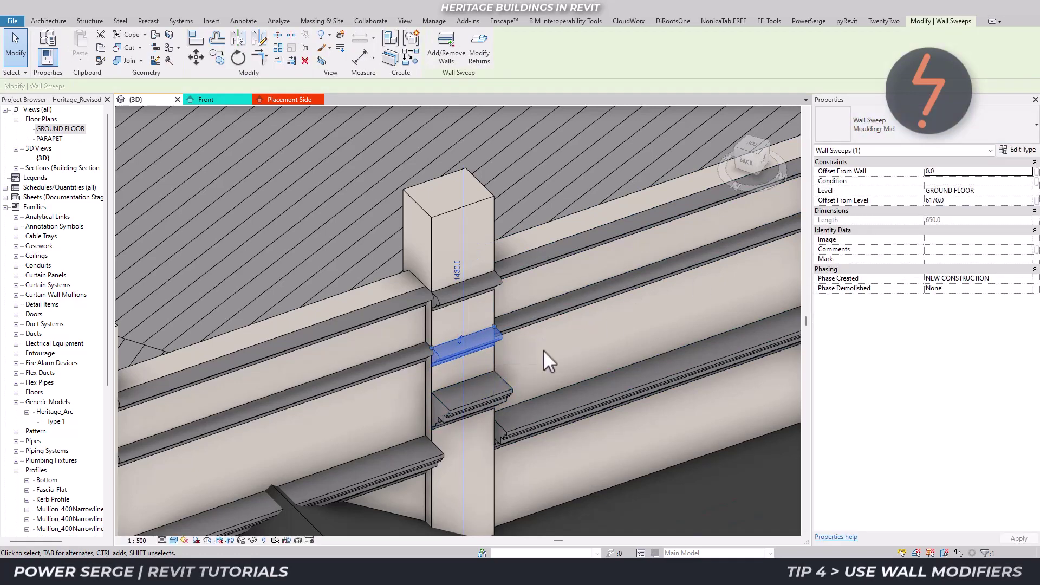
Step: Set the offset from level of the pier's Bottom sweep to 5140
left_click(492, 372)
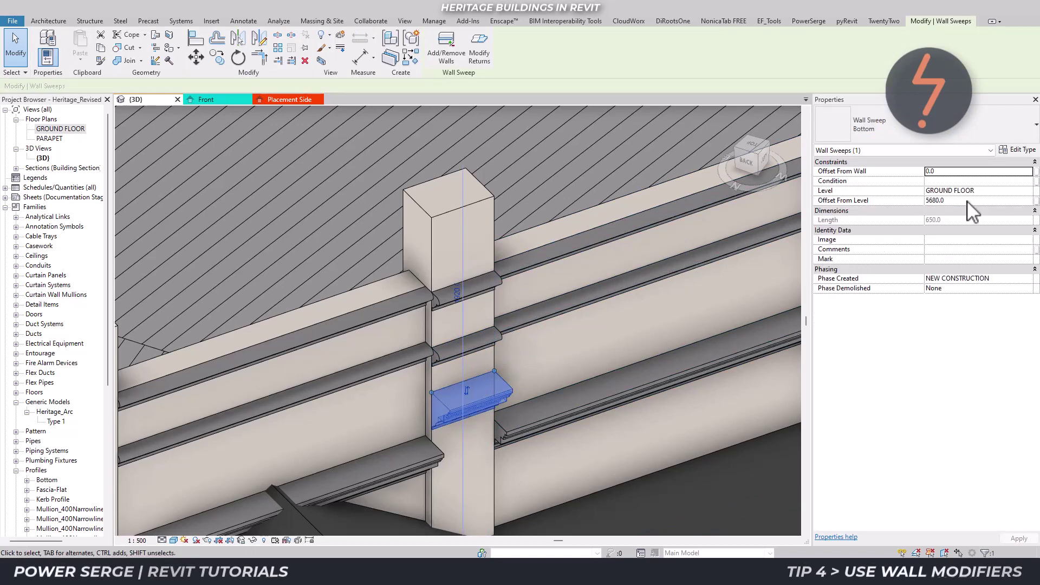
left_click(966, 201)
type("5140")
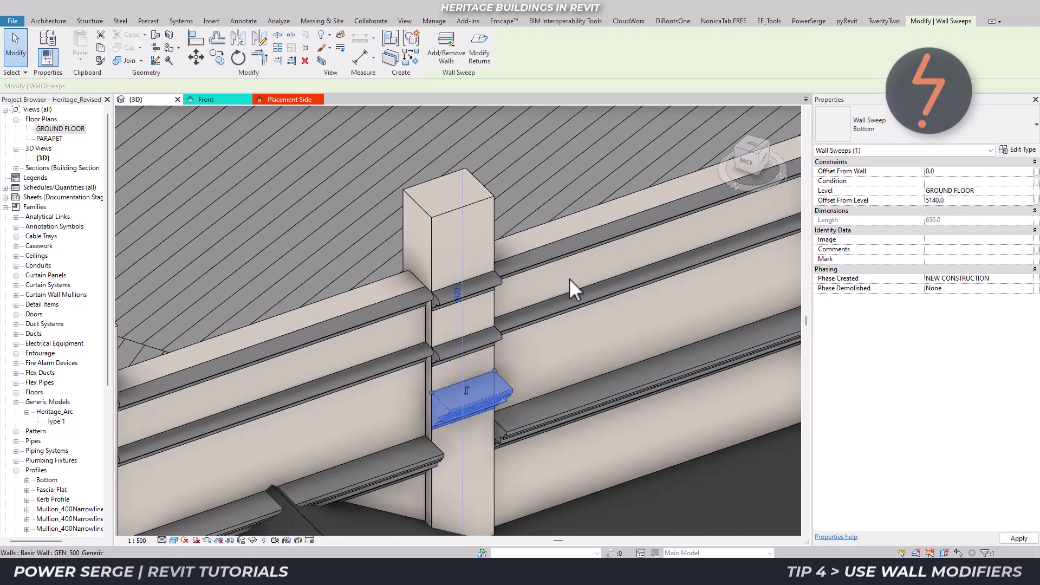
key("Escape")
Step: Modify the left end of the pier's top moulding to a return with a 90° angle
left_click(440, 303)
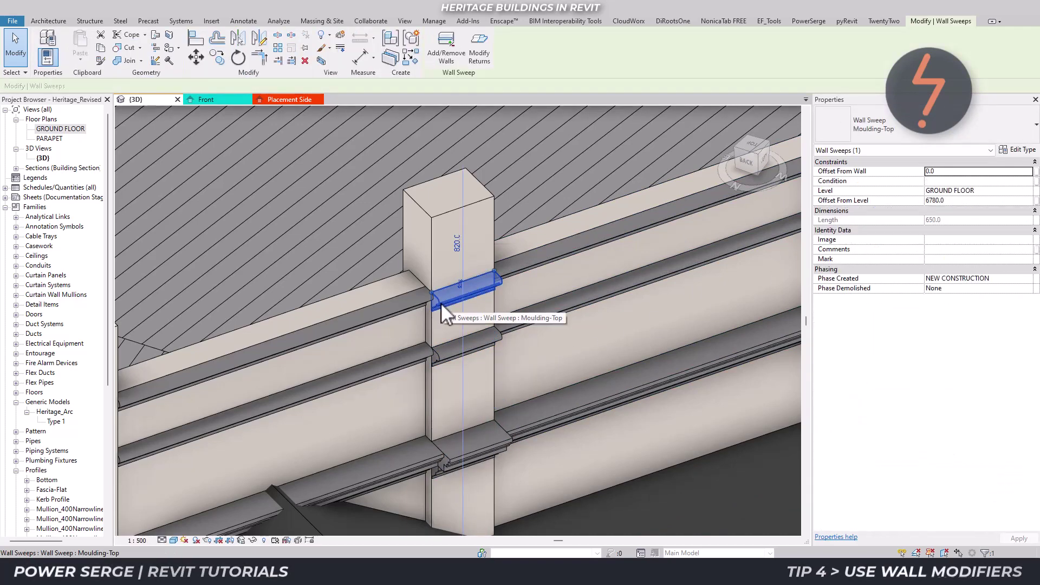
left_click(479, 55)
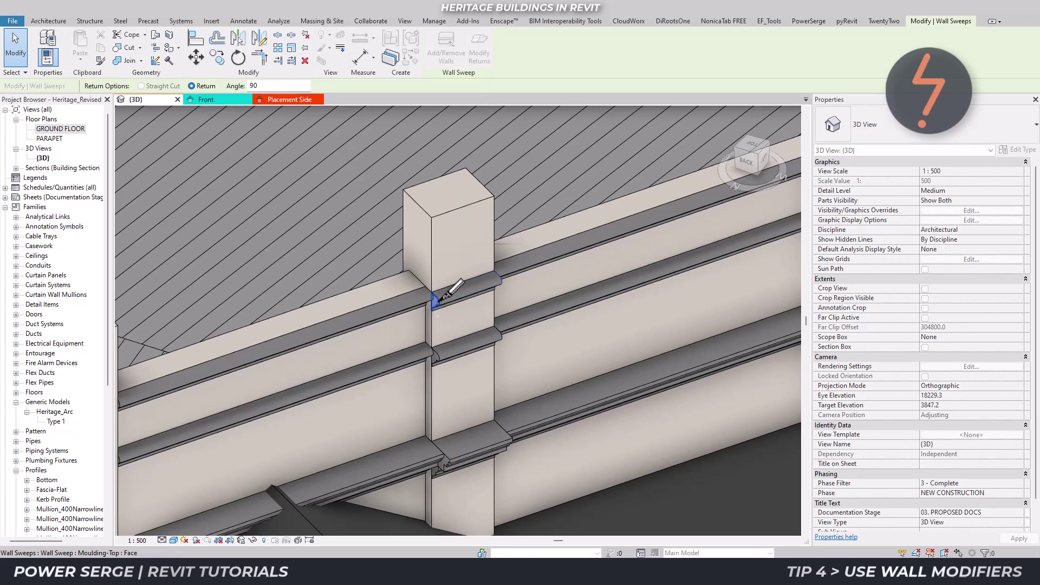
left_click(439, 300)
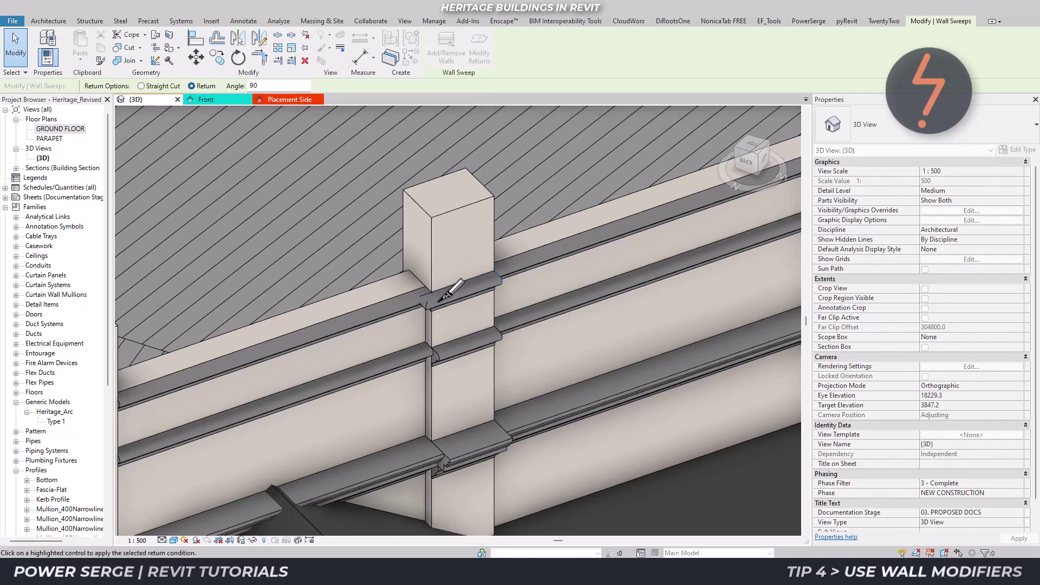
key("Escape")
key("Escape")
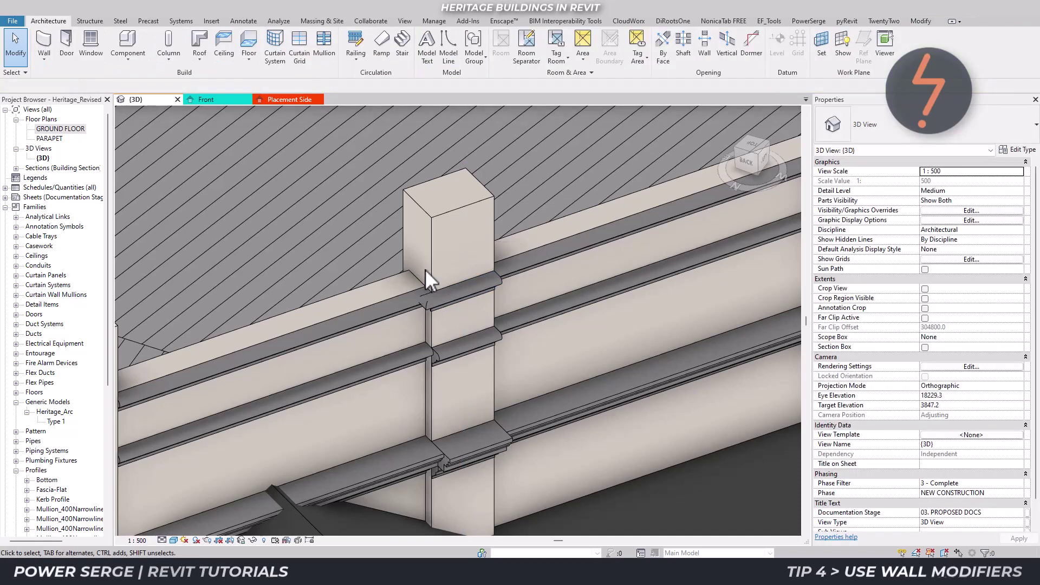
Step: Inspect the top moulding's return at the pier's left corner and check the adjoining depth with a temporary line
right_click(425, 269)
left_click(466, 384)
left_click_drag(406, 295, 470, 502)
left_click(474, 173)
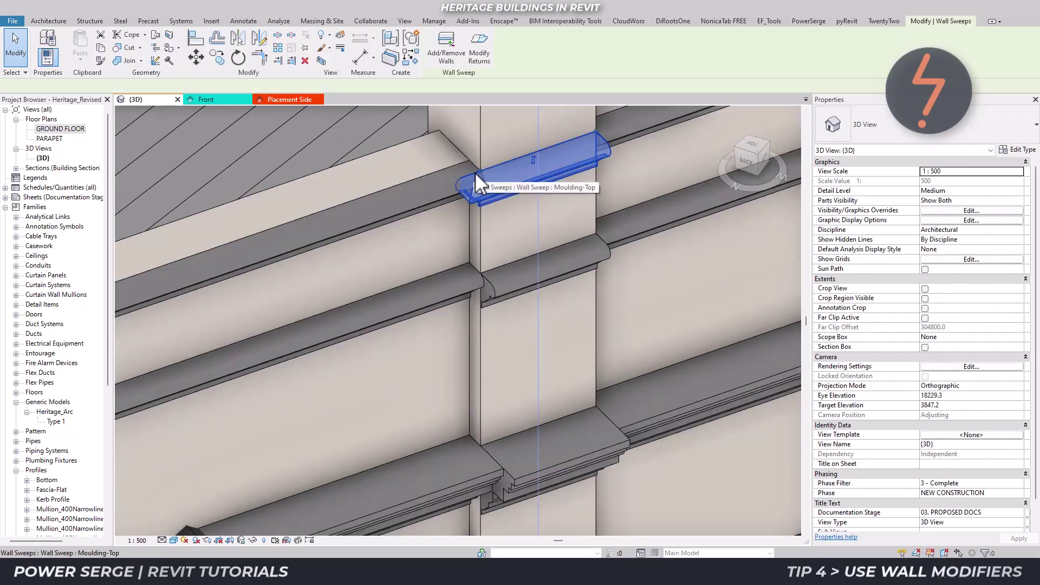
key("l")
key("i")
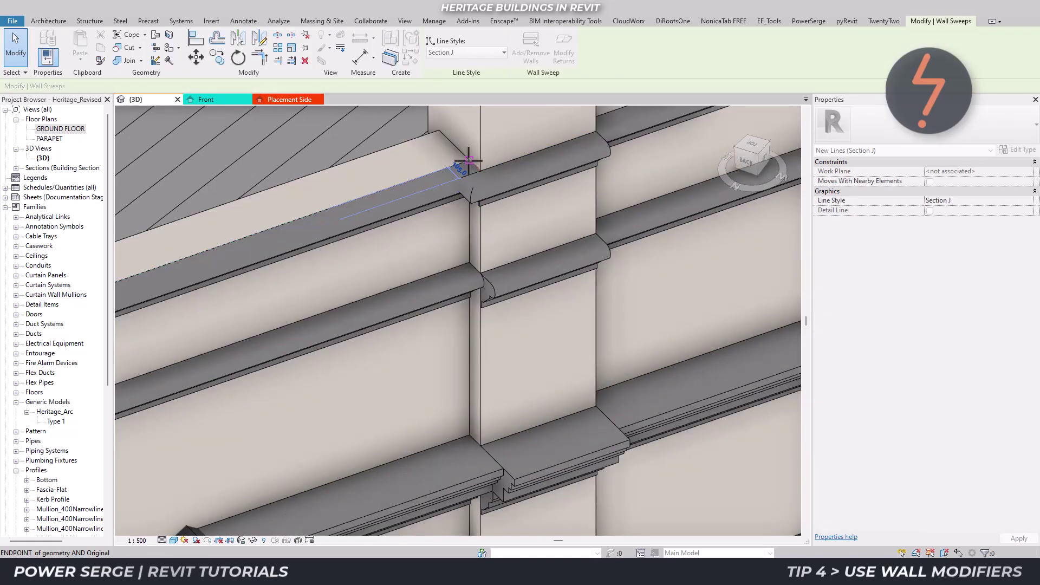
key("Escape")
key("Escape")
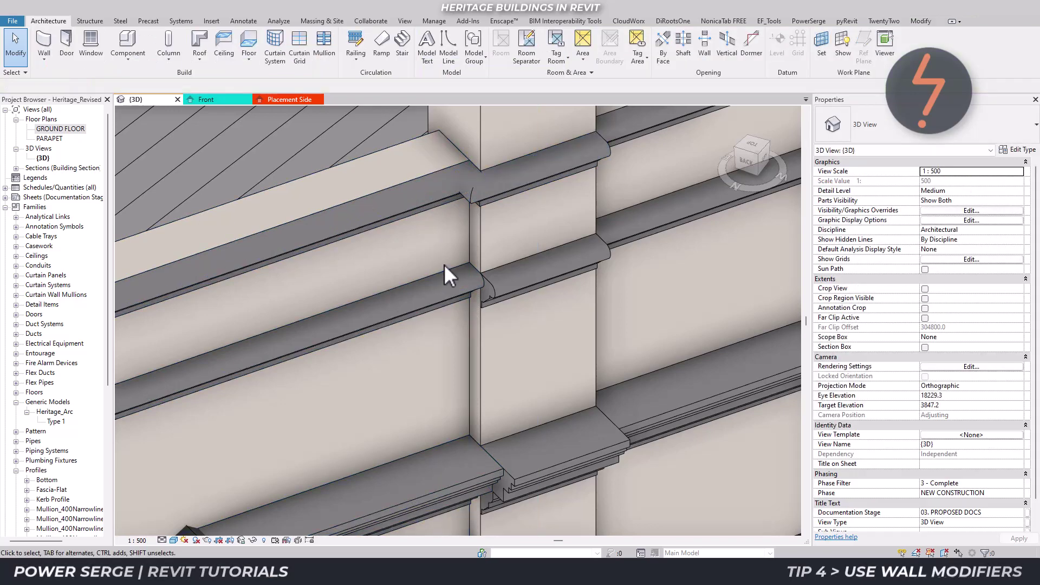
Step: Join the geometry of the pier's top moulding with the adjoining top moulding of the wall on its left
left_click(920, 21)
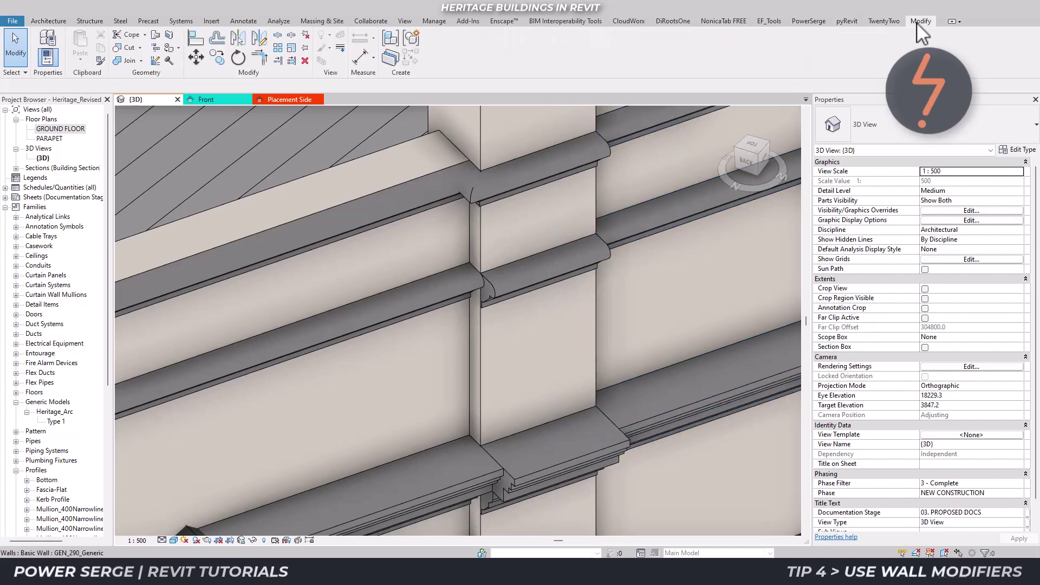
left_click(128, 60)
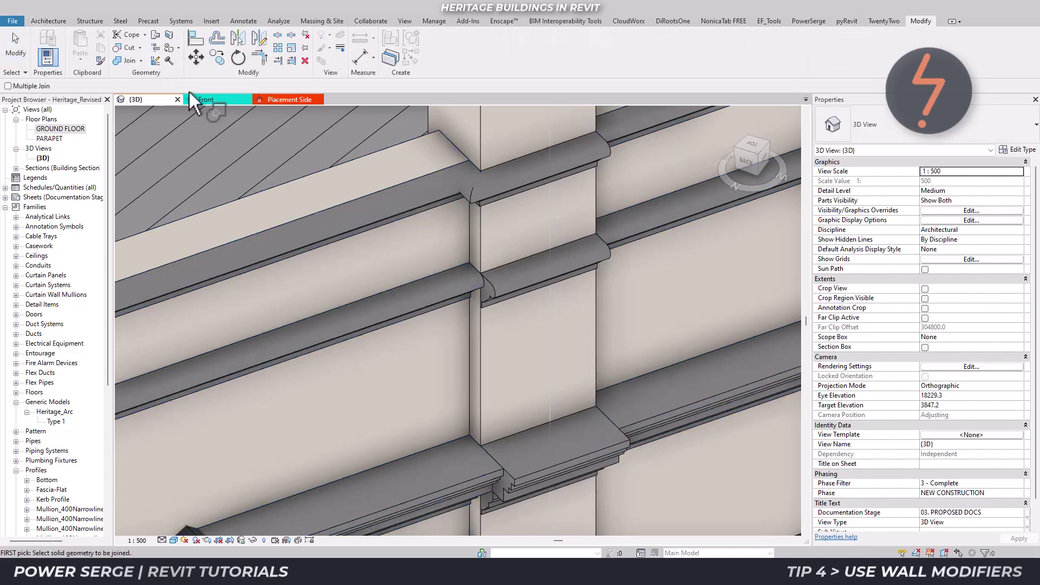
left_click(453, 198)
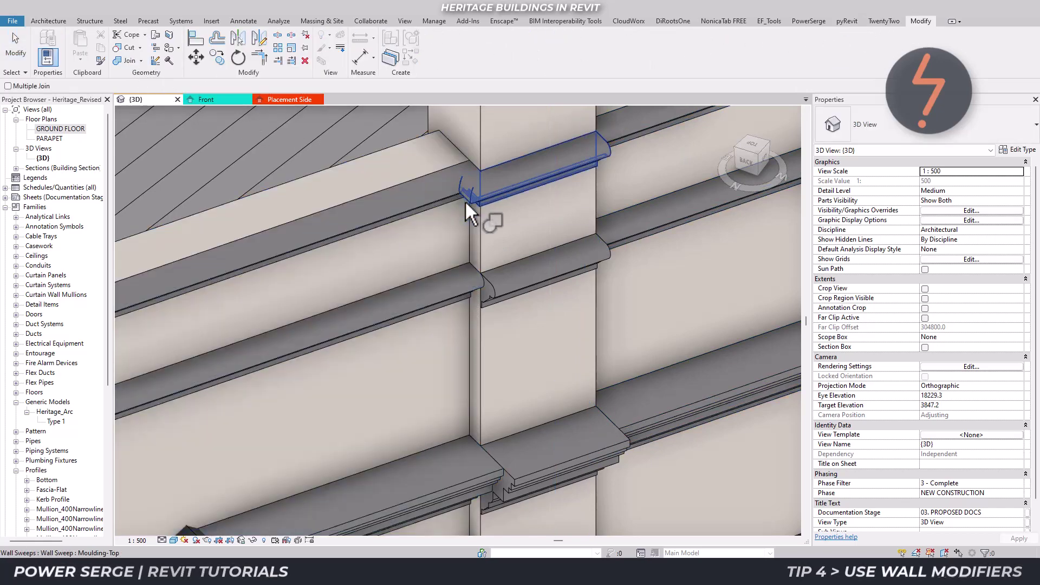
left_click(464, 200)
key("Escape")
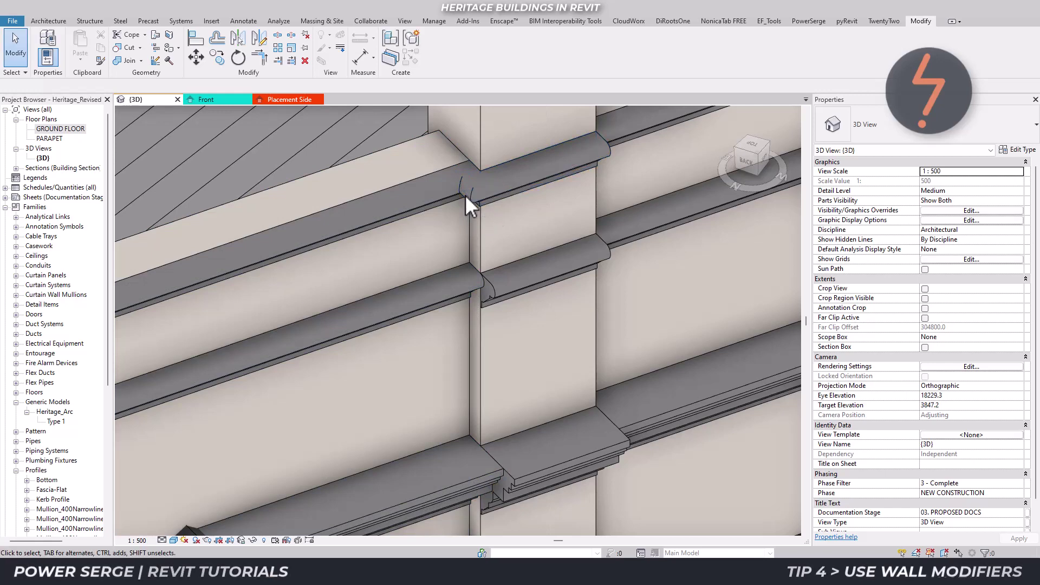
Step: Modify the left end of the pier's Bottom sweep to a return and extend it to the adjoining wall corner
left_click(508, 469)
left_click(478, 40)
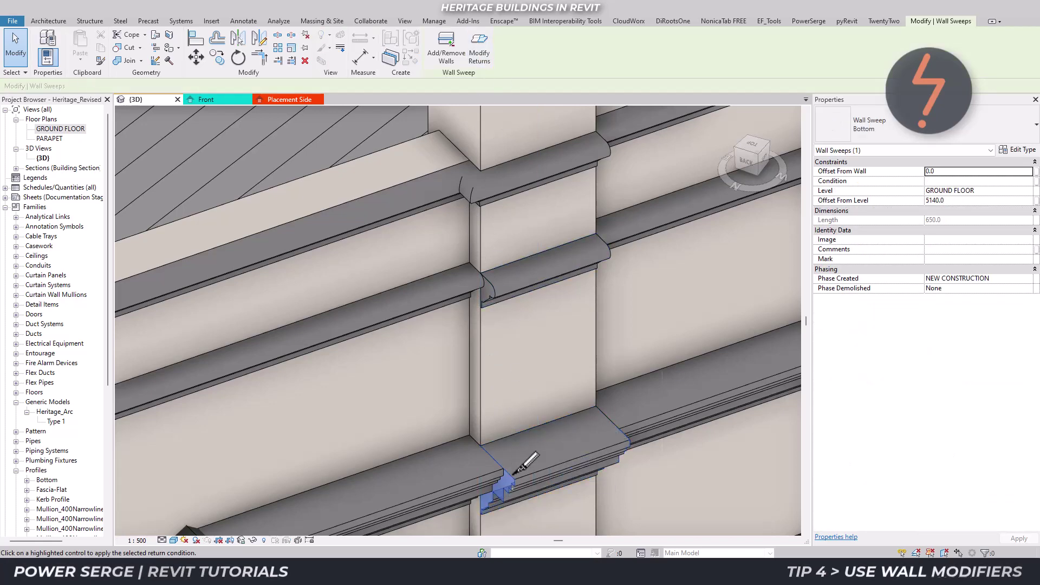
left_click(514, 471)
key("Escape")
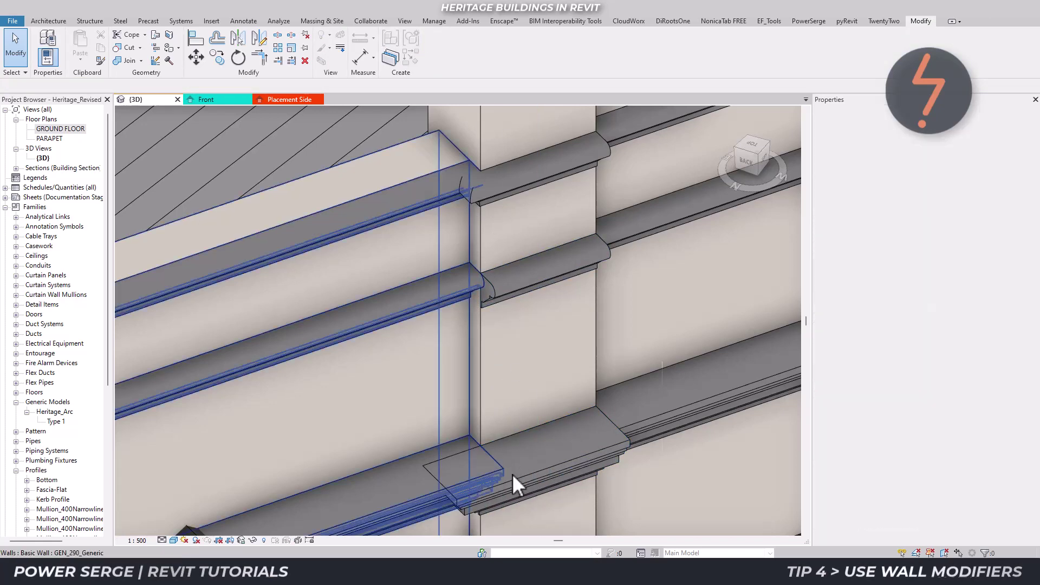
left_click(512, 473)
left_click_drag(481, 446, 469, 436)
key("Escape")
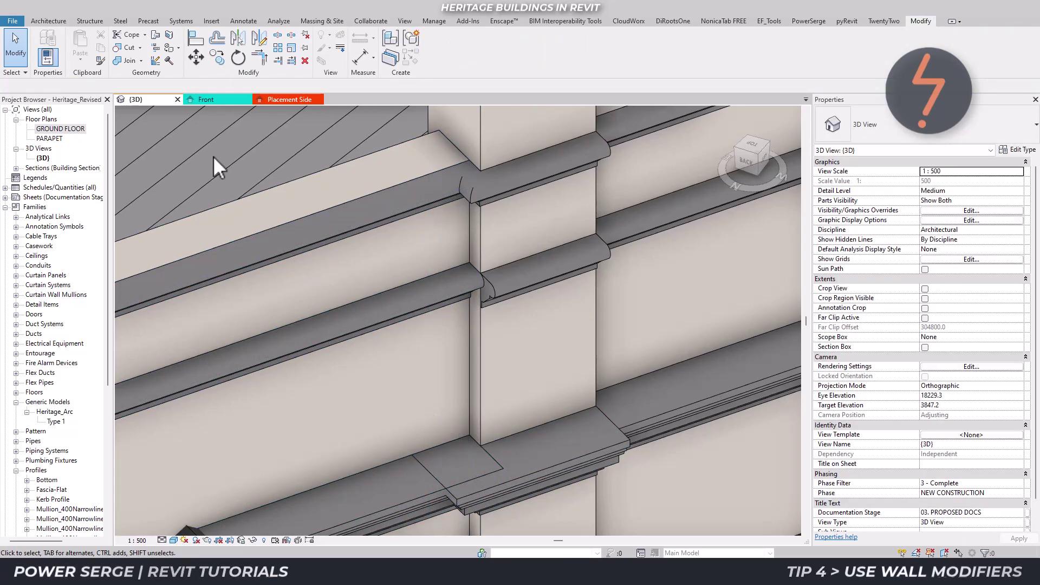
Step: Join the geometry of the wall on the left with the pier's Bottom sweep
left_click(129, 61)
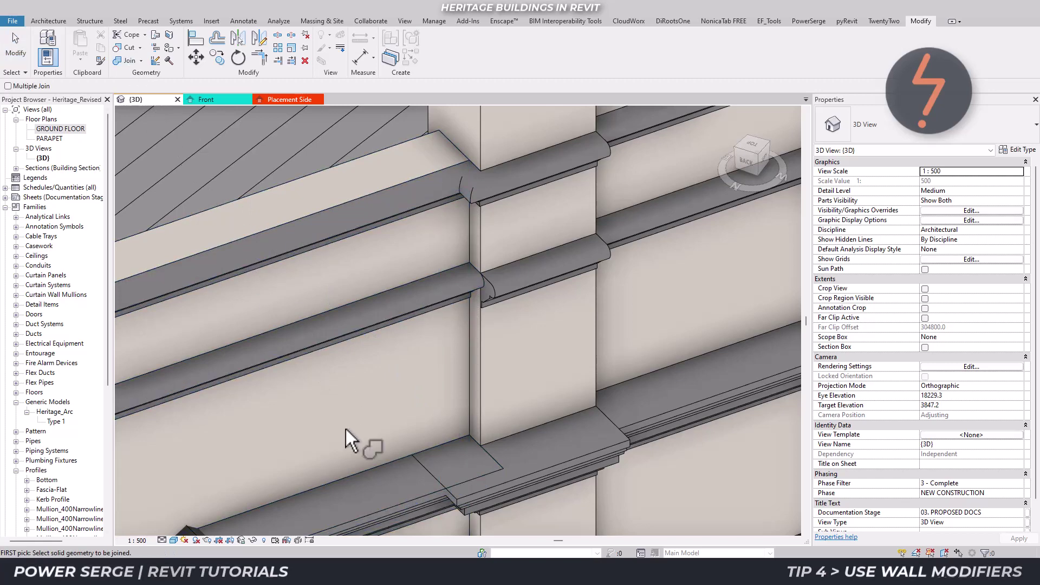
left_click(372, 473)
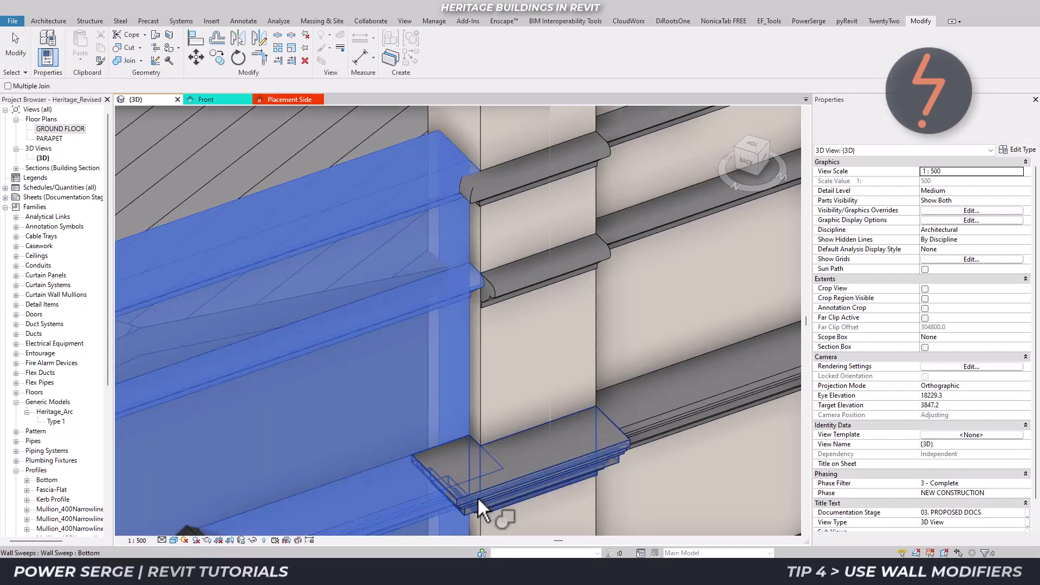
left_click(476, 496)
key("Escape")
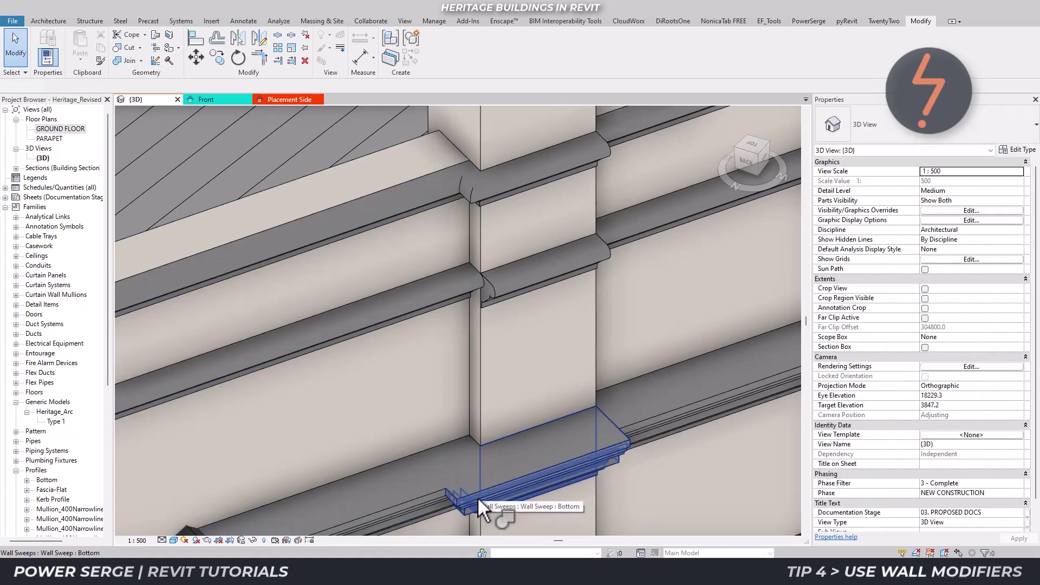
Step: Modify the left end of the pier's Moulding-Mid sweep to a return with a 90° angle and extend it to the wall corner
left_click(494, 294)
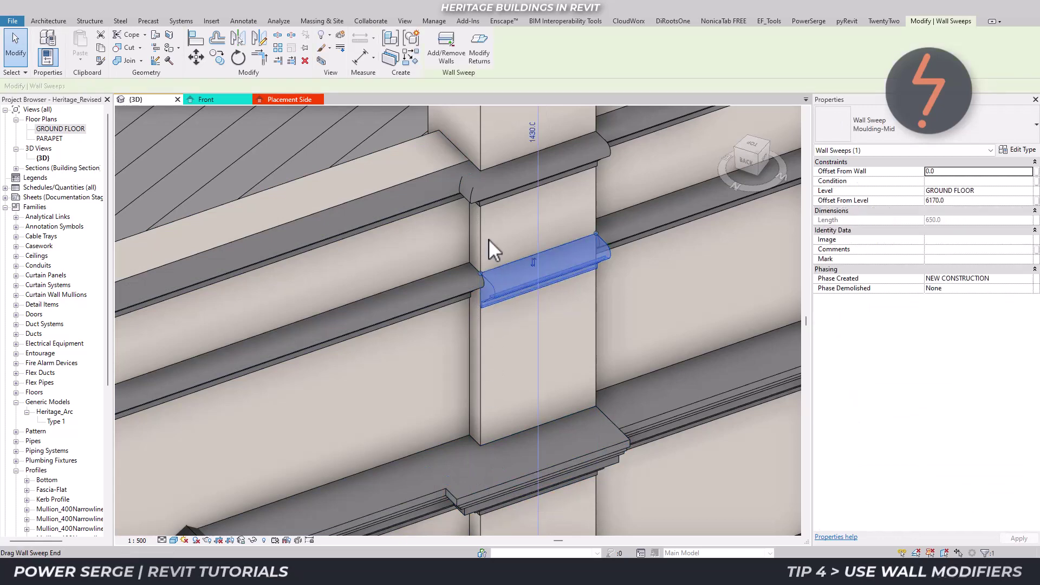
left_click(470, 56)
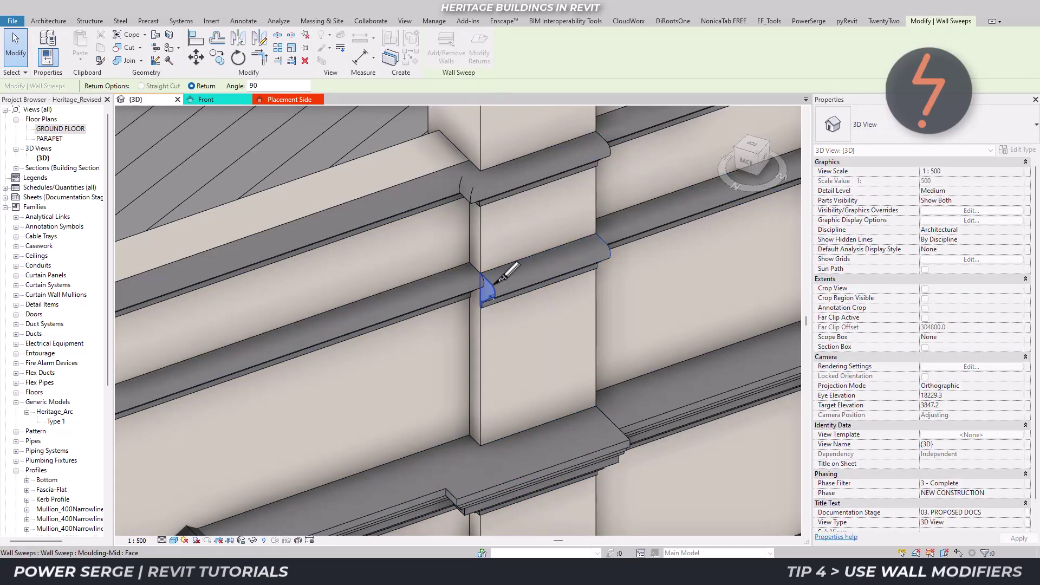
left_click(493, 283)
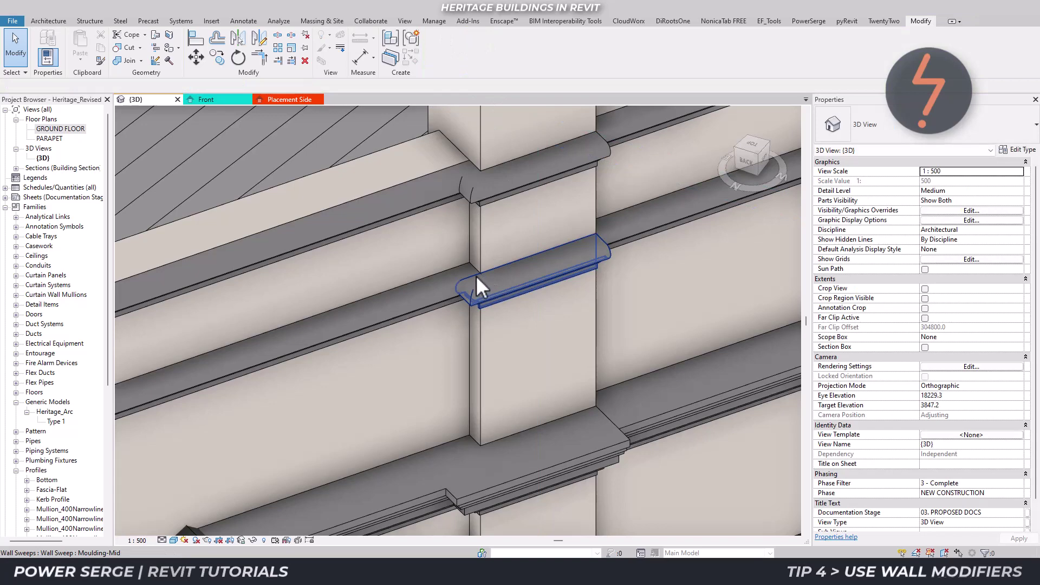
left_click_drag(479, 271, 470, 264)
left_click(470, 264)
key("Escape")
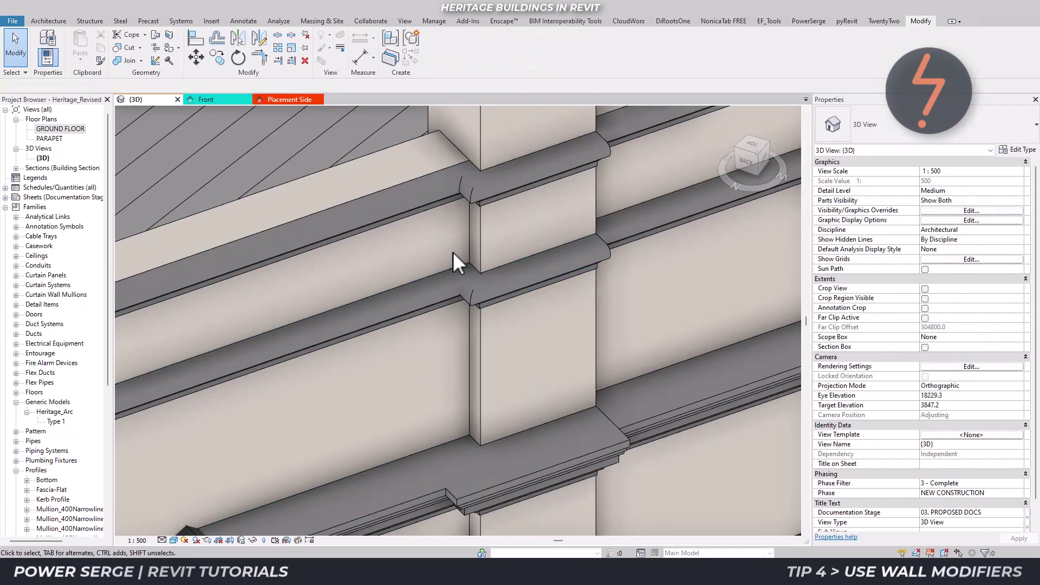
Step: Join the geometry of the wall on the left with the pier's Moulding-Mid sweep
left_click(129, 57)
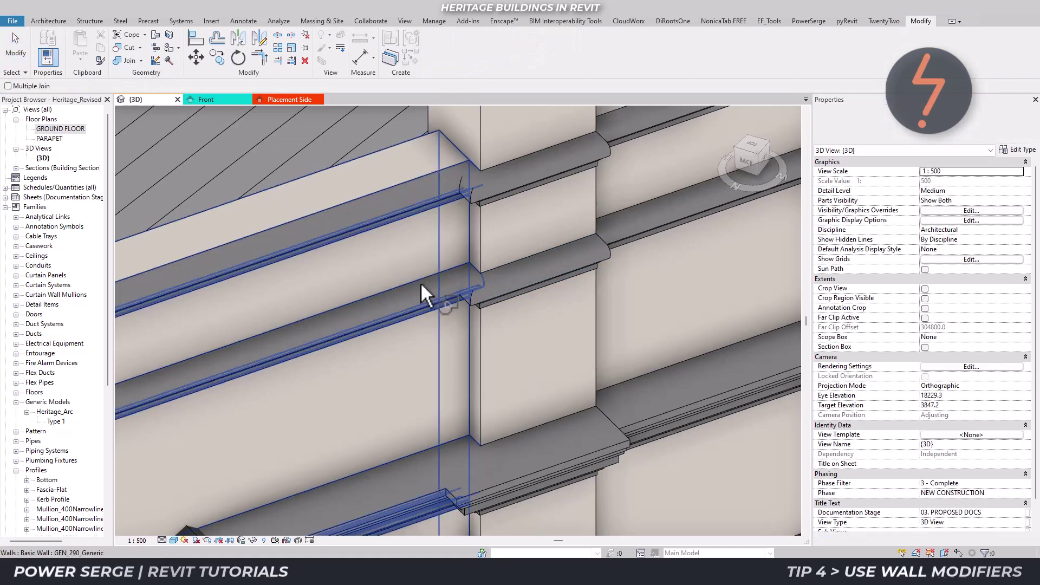
left_click(420, 281)
left_click(472, 300)
key("Escape")
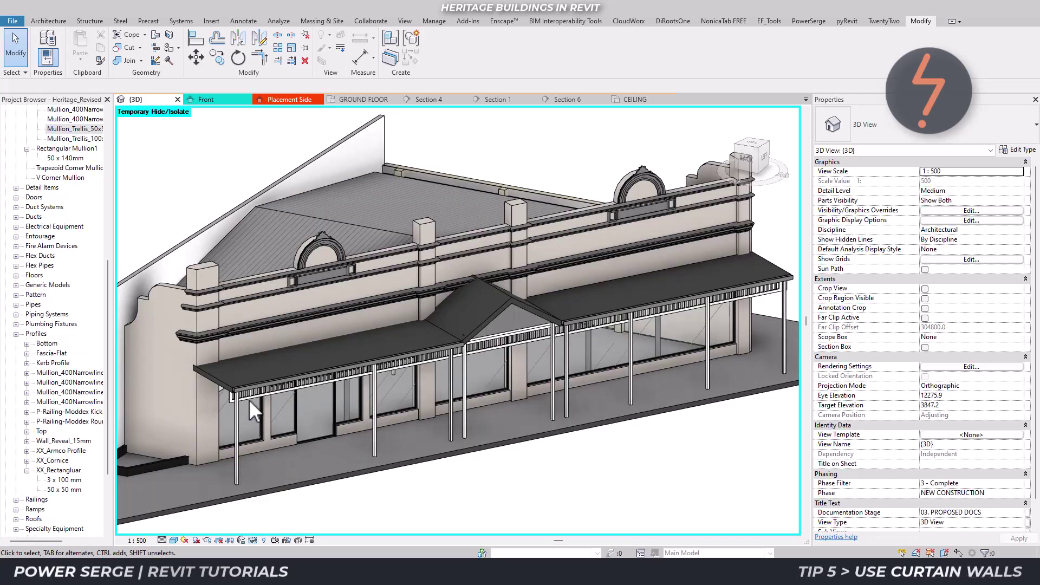
Step: Open the canopy's in-place trellis casework for editing, inspect its extrusion, and finish the model
left_click(248, 397)
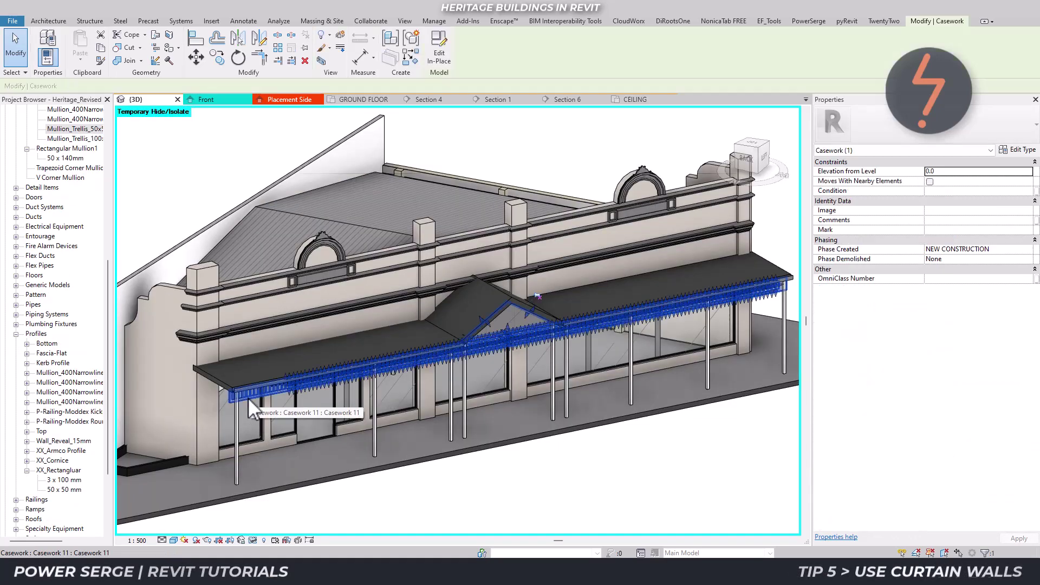
left_click(438, 67)
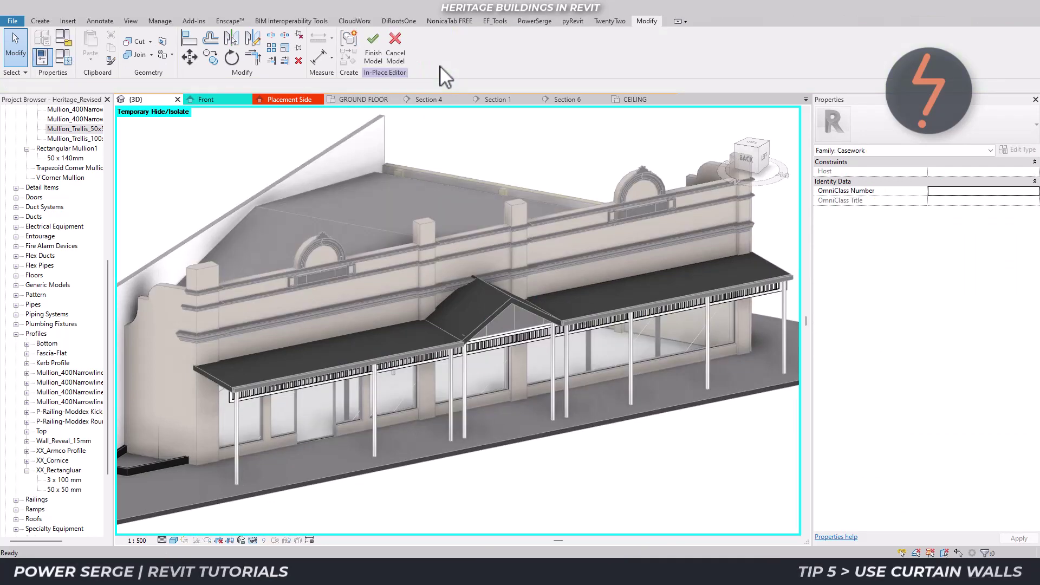
left_click(515, 338)
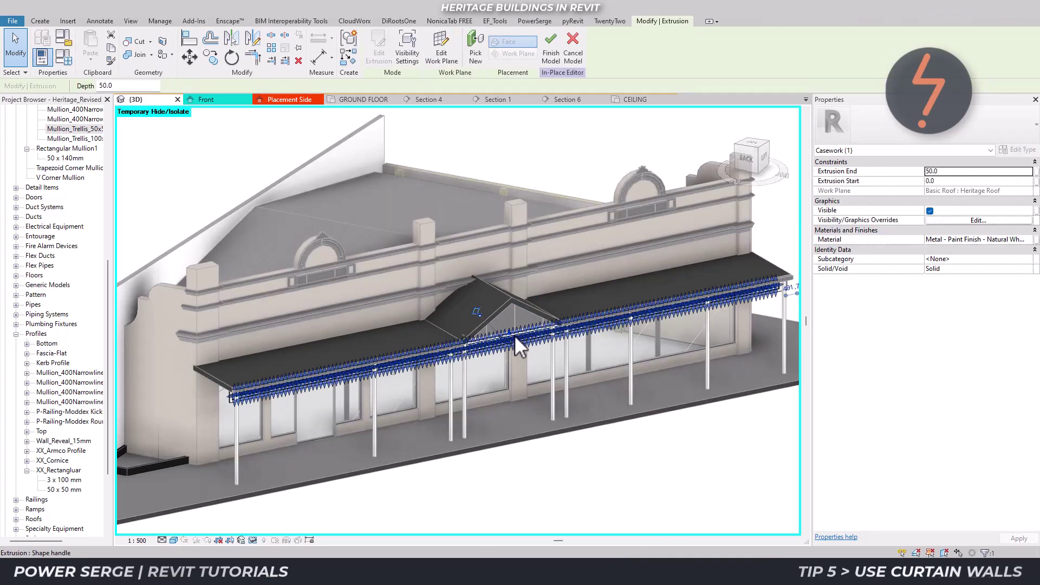
key("Escape")
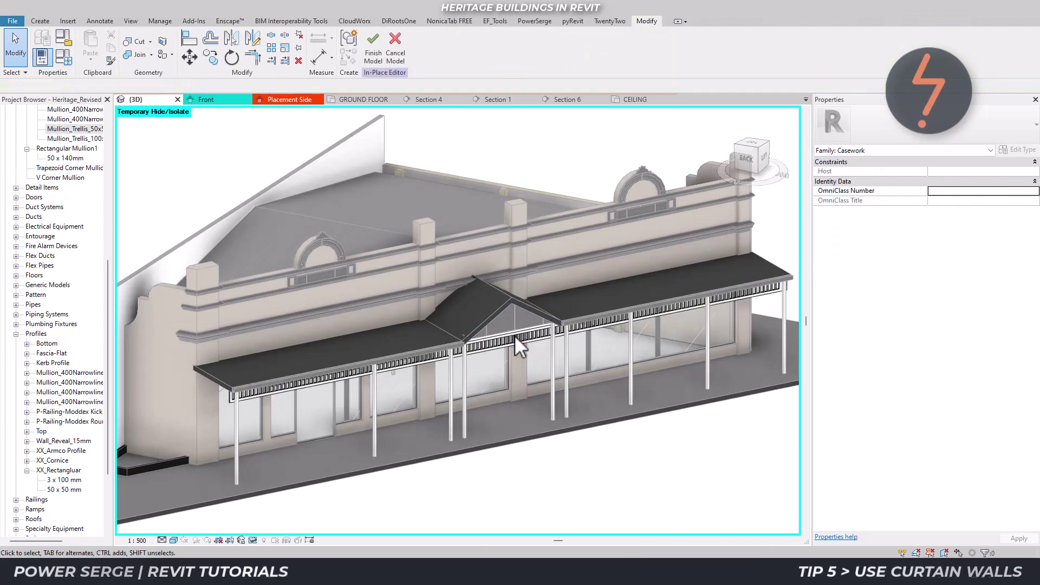
left_click(373, 55)
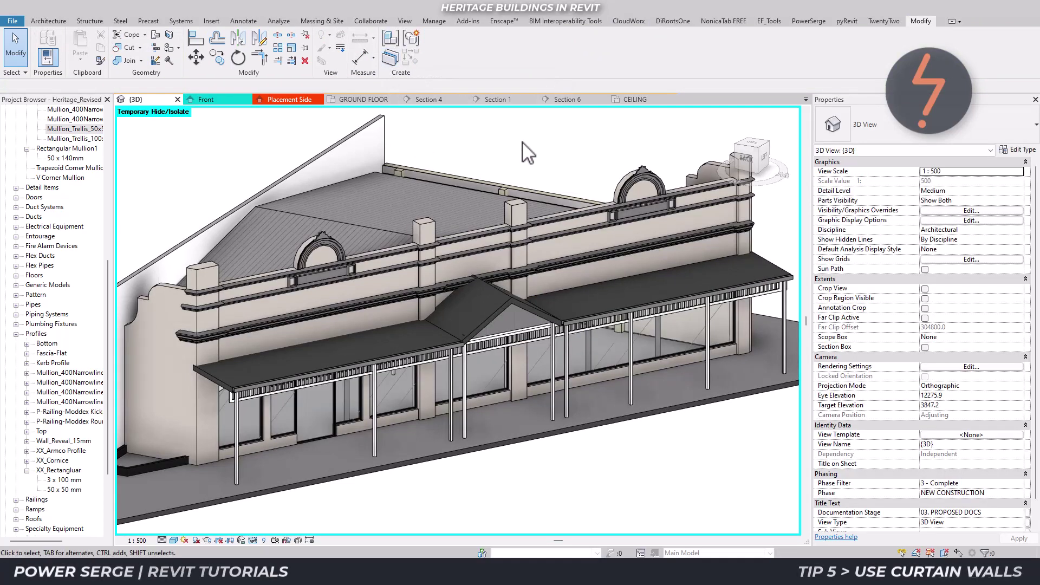
Step: Remove the in-place trellis casework from the canopy and bring back the temporarily hidden Trellis curtain wall
left_click(607, 335)
key("Escape")
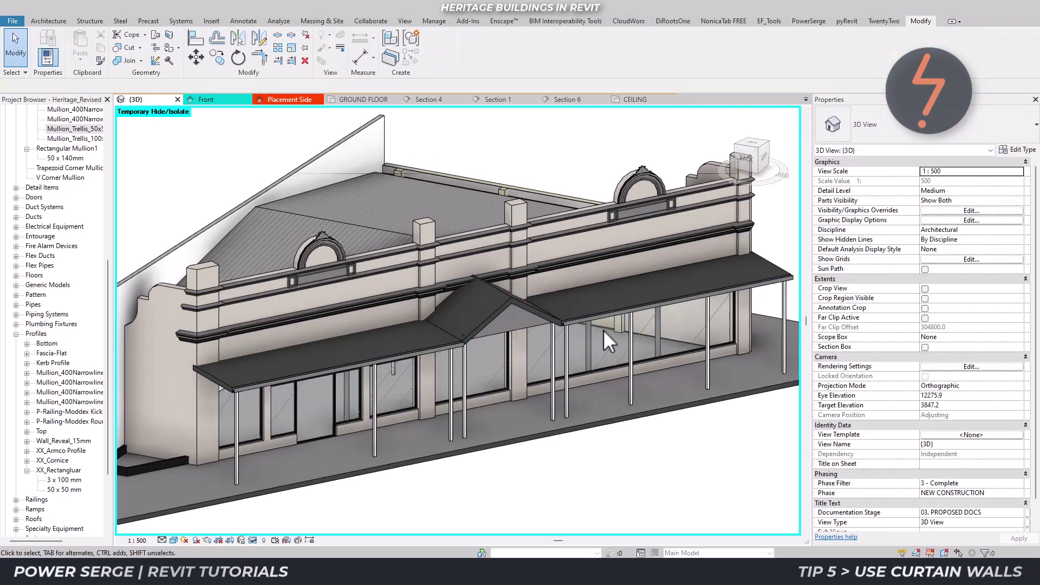
key("h")
key("r")
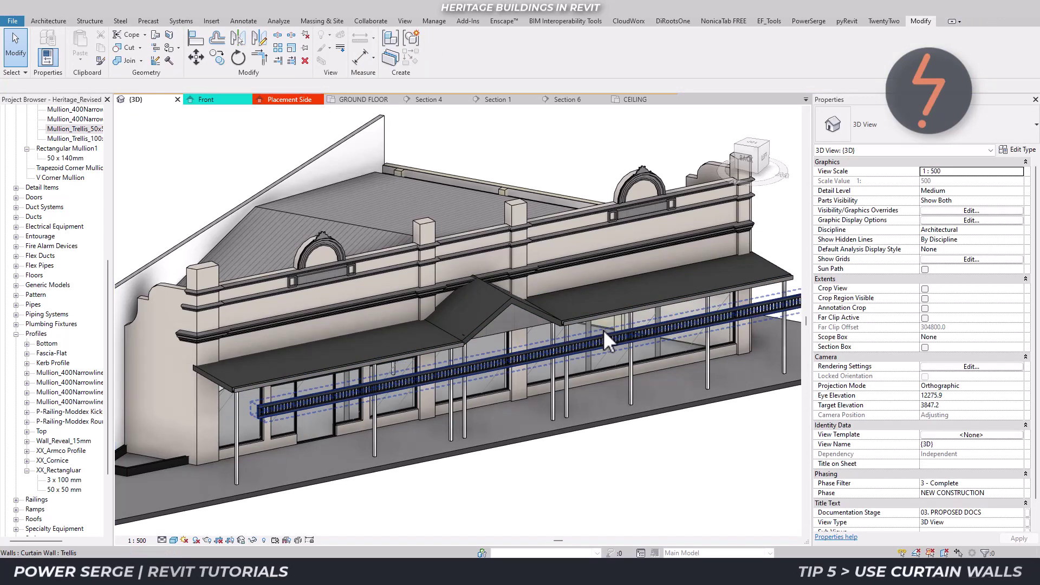
left_click(604, 331)
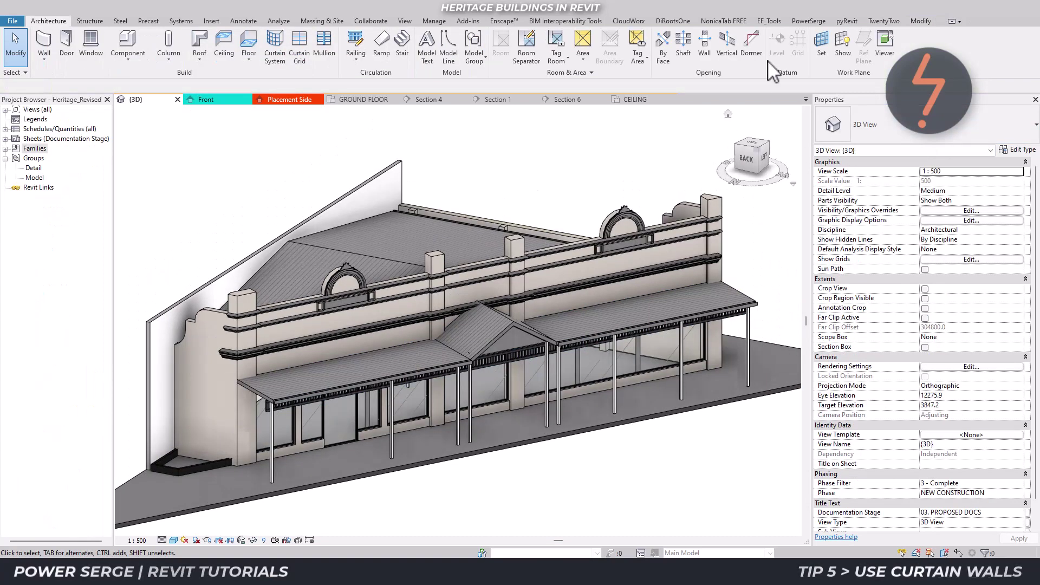
Step: Search the project for in-place elements with the Find Model InPlace Elements command
left_click(799, 22)
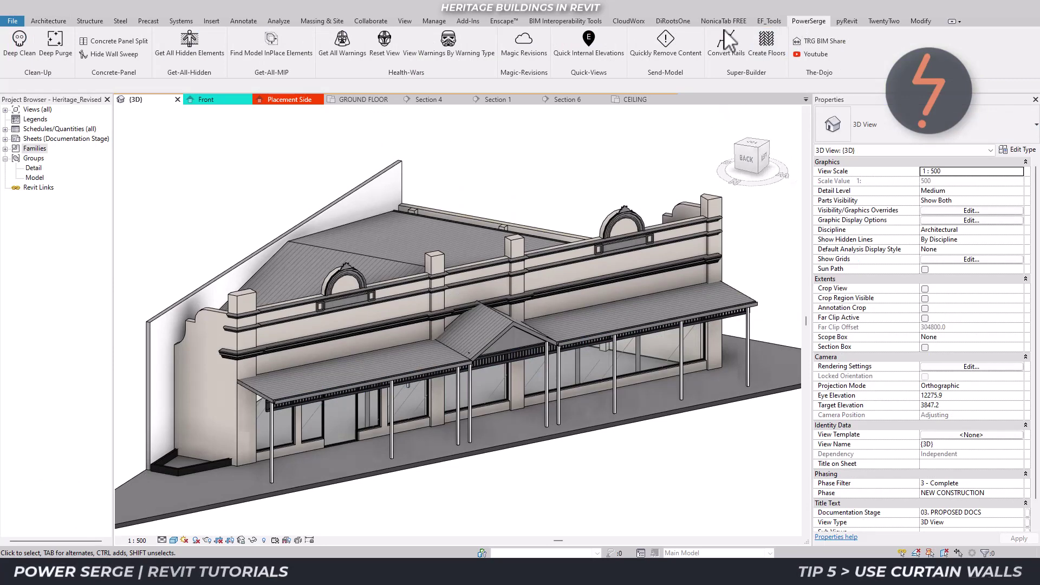
left_click(298, 64)
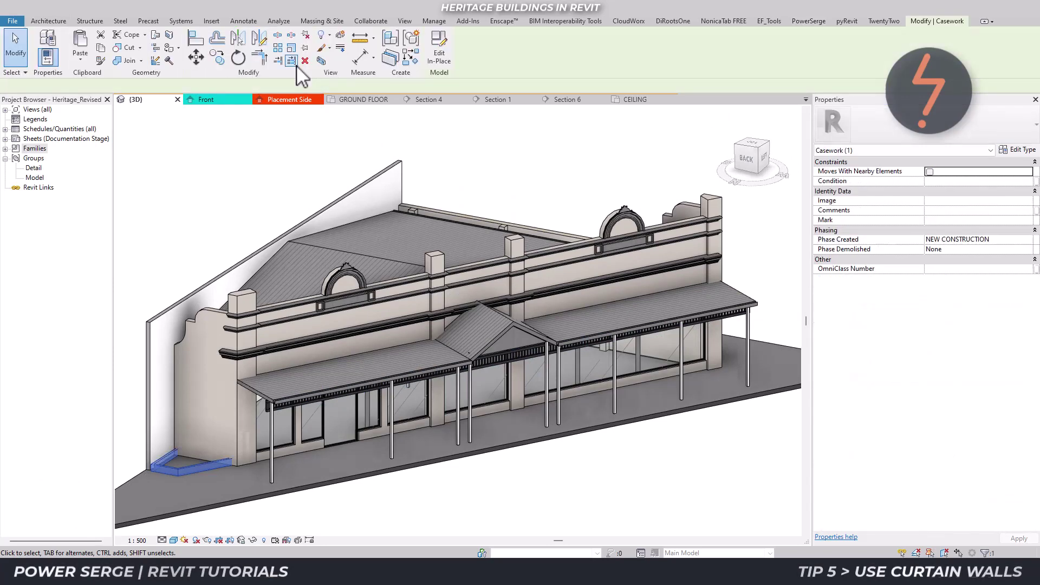